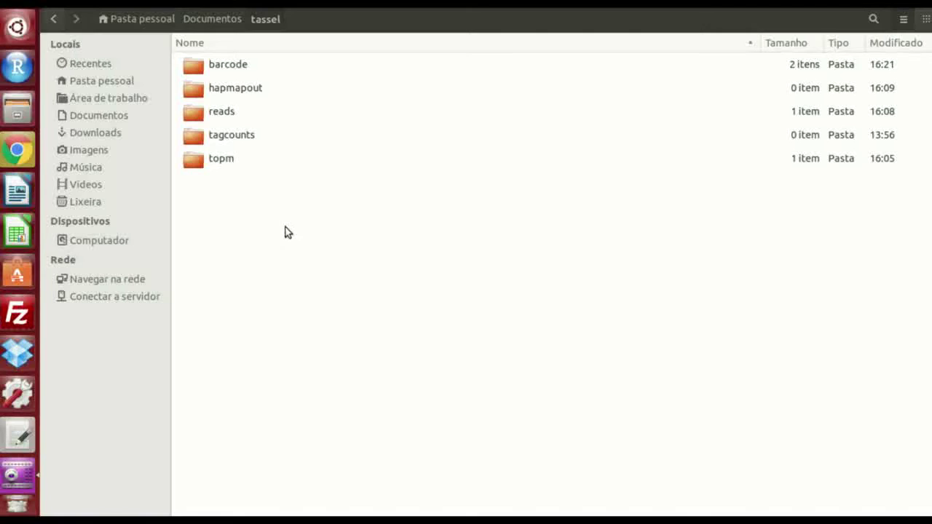
Step: Look over the barcode, hapmapout, reads, tagcounts and topm folders in the tassel directory
left_click(250, 69)
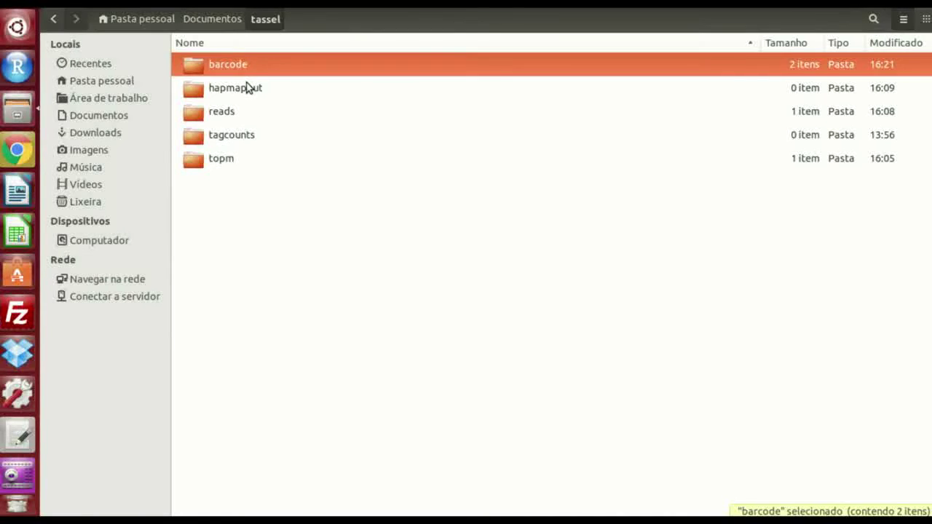
left_click(247, 90)
left_click(250, 109)
left_click(251, 130)
left_click(245, 156)
left_click(239, 191)
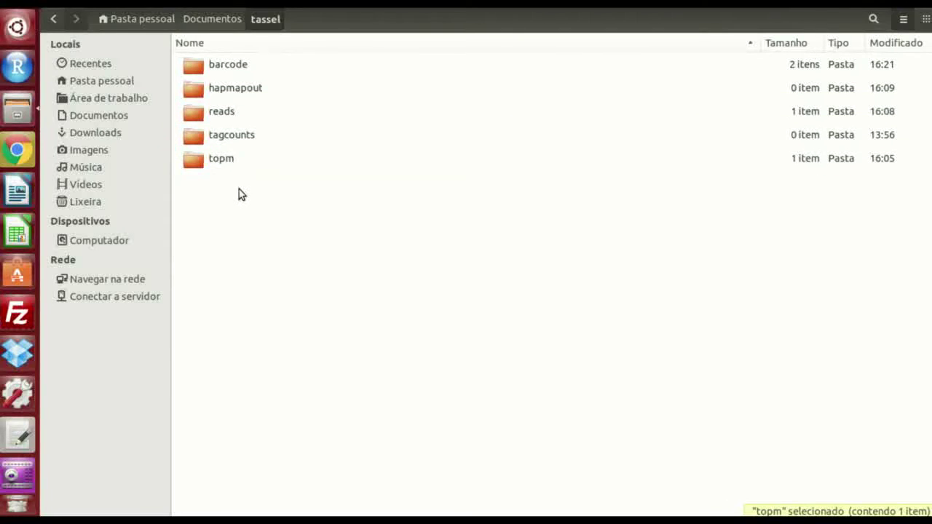
left_click(250, 76)
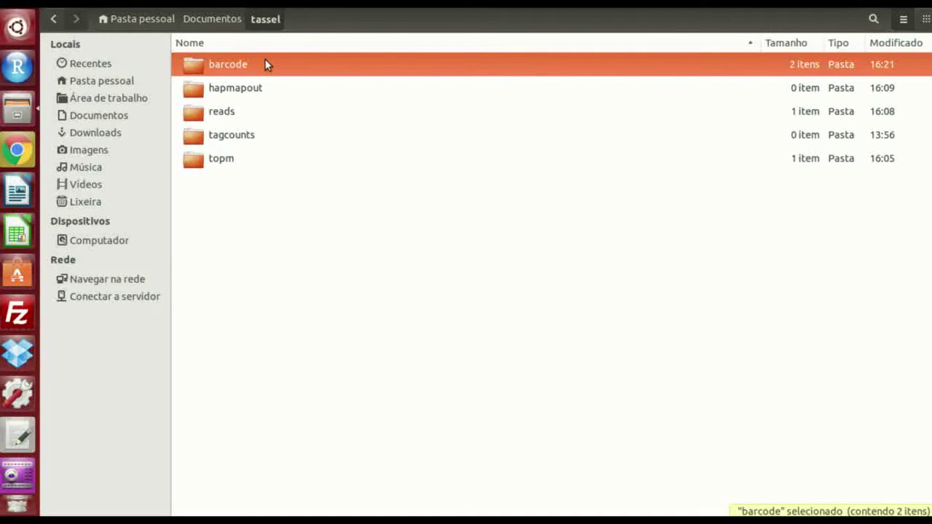
Step: Open MAIZEPlate1.csv from the barcode folder in Calc with the default text import settings
double_click(254, 63)
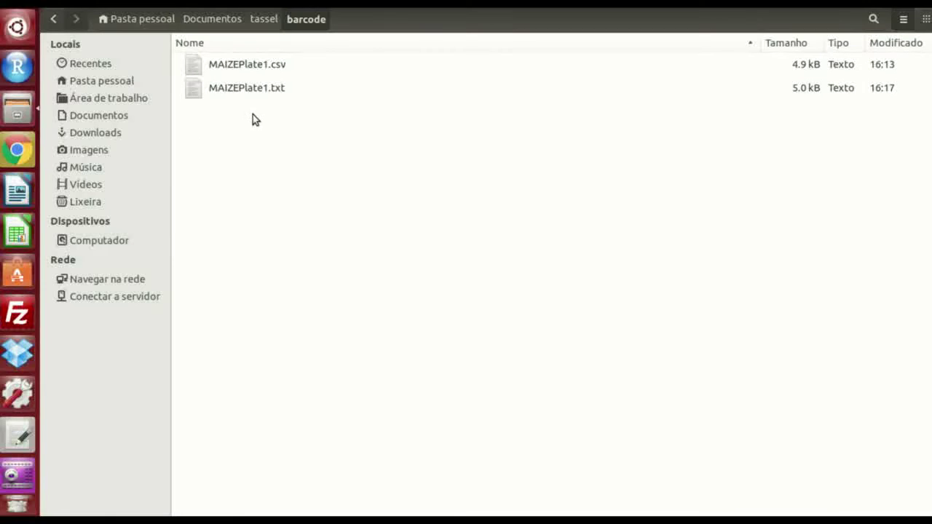
left_click(246, 72)
double_click(244, 67)
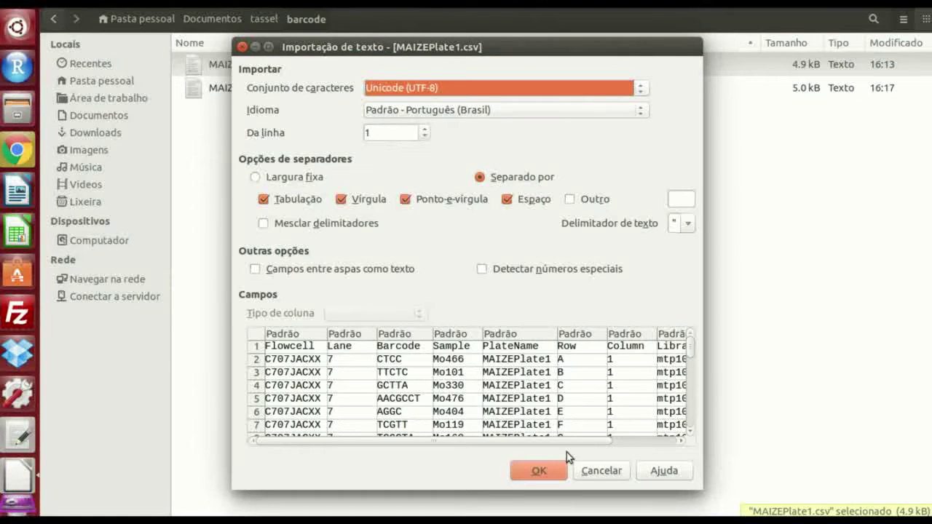
left_click(556, 469)
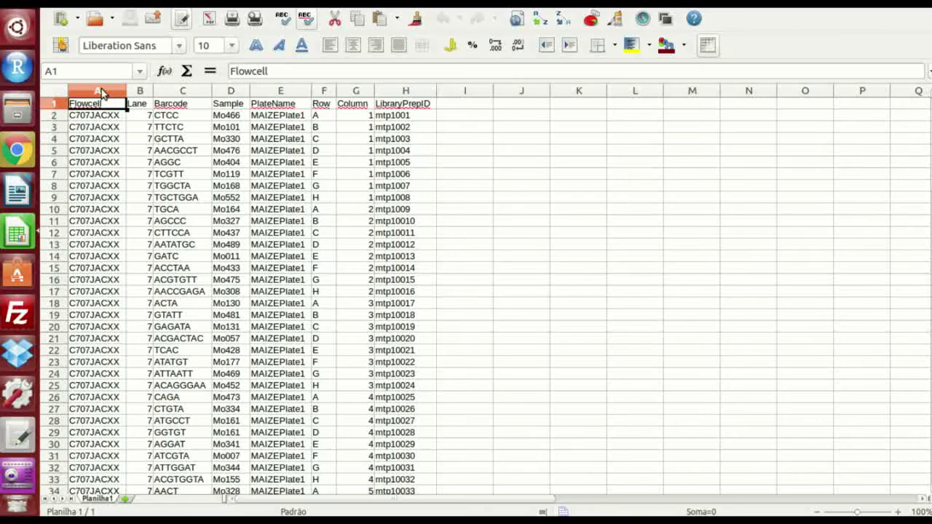
left_click(107, 138)
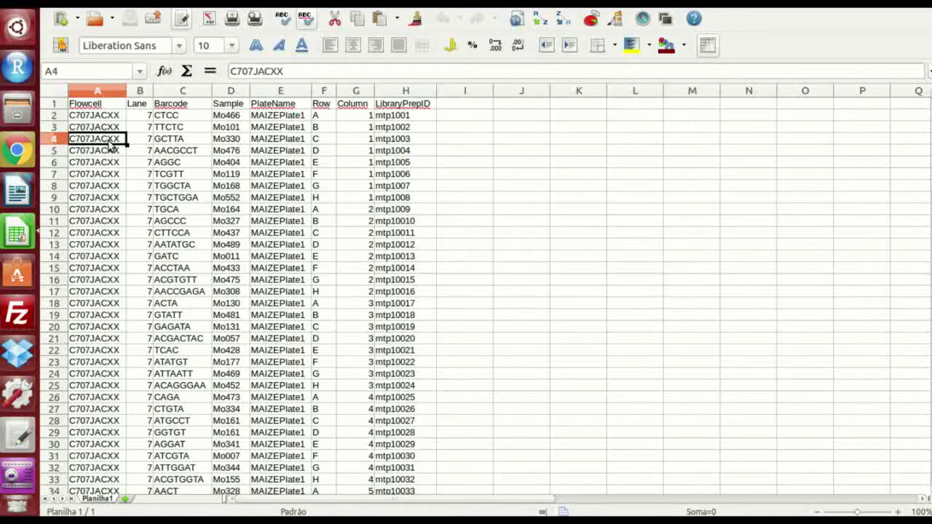
left_click(101, 108)
left_click(138, 111)
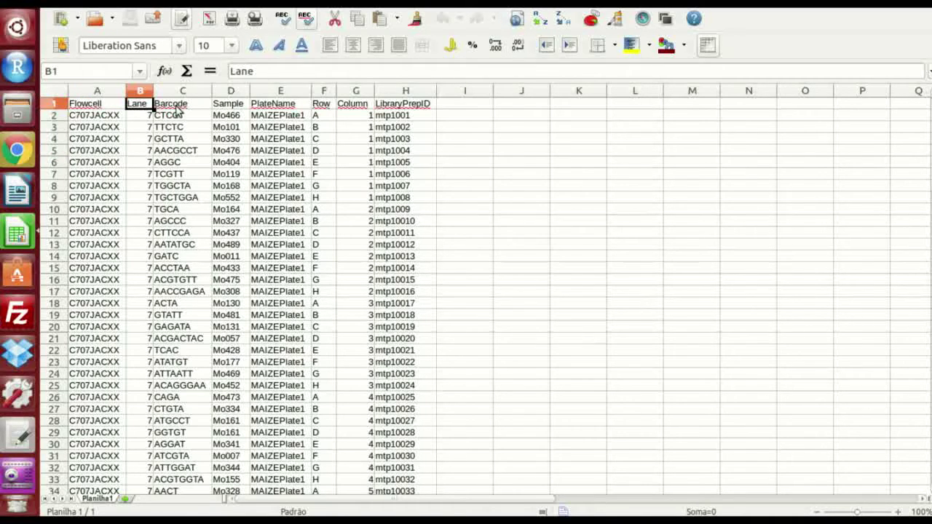
left_click(176, 109)
left_click(240, 108)
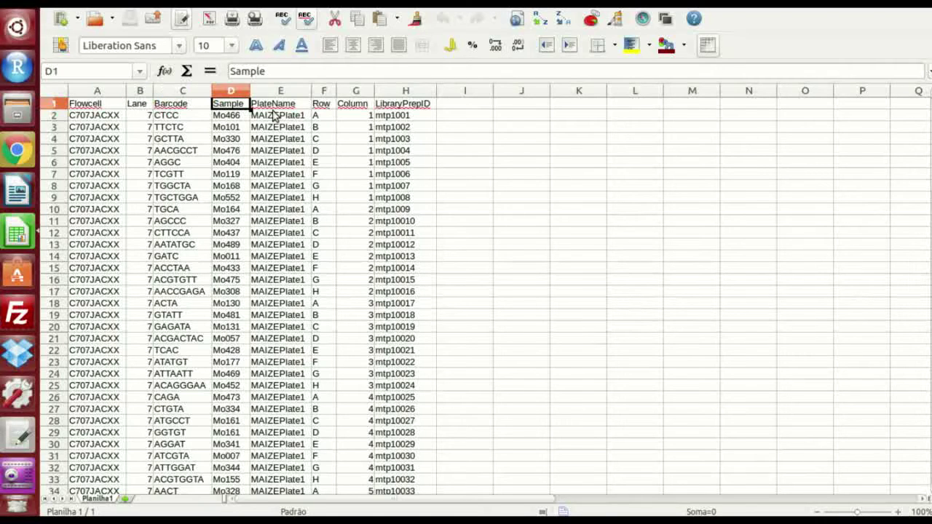
left_click(275, 106)
left_click(352, 115)
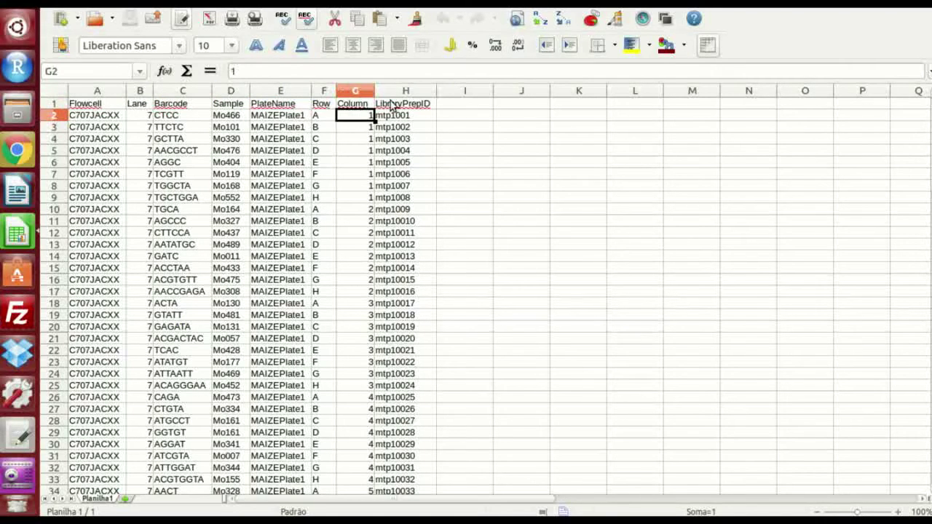
left_click(391, 102)
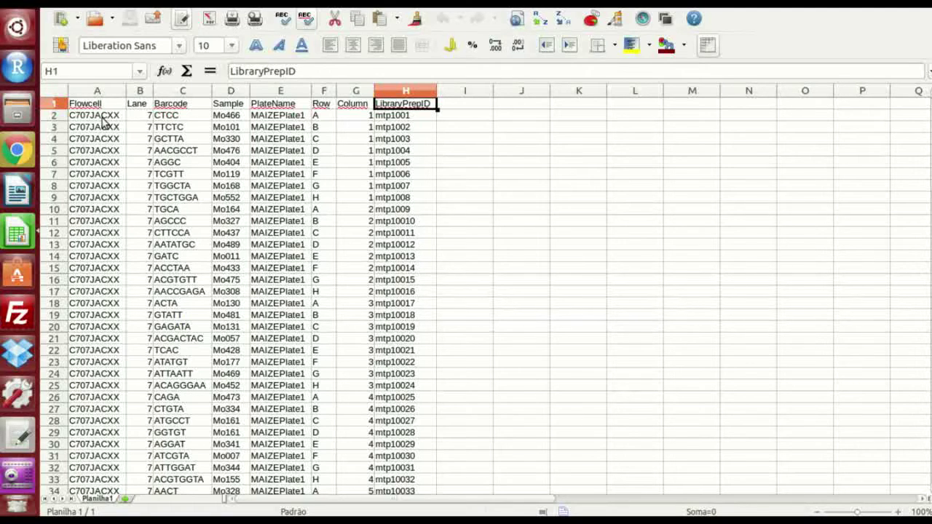
left_click_drag(102, 117, 94, 491)
scroll(146, 106, "up", 20)
left_click(146, 105)
left_click(174, 105)
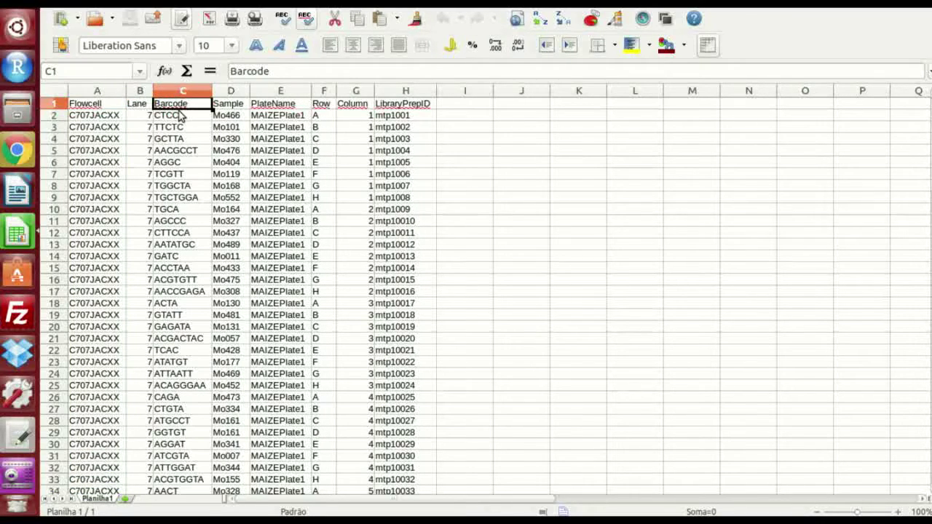
left_click(180, 116)
left_click_drag(180, 116, 202, 490)
scroll(256, 187, "up", 18)
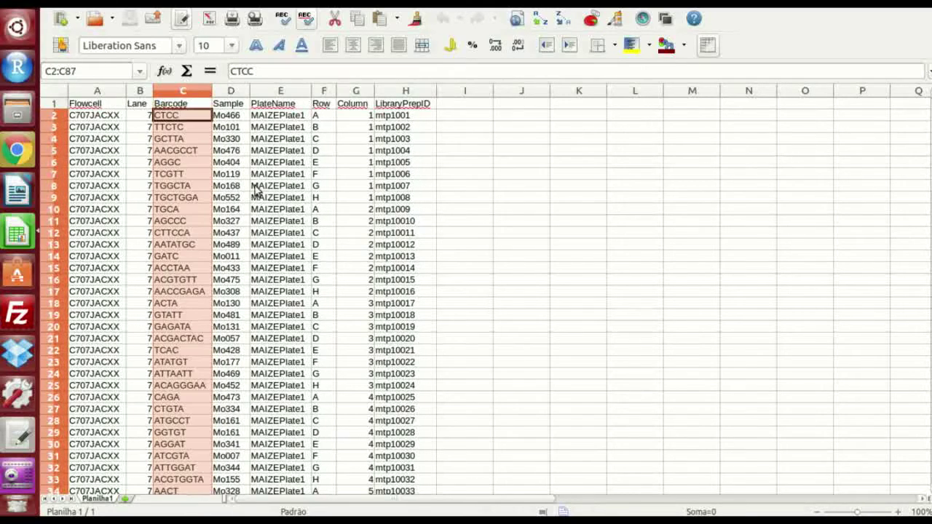
left_click(242, 117)
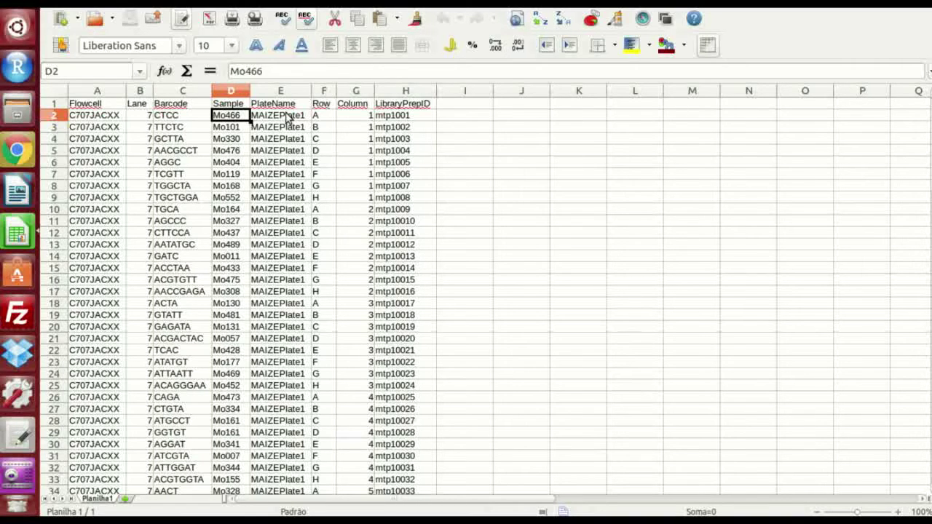
left_click_drag(288, 118, 294, 505)
scroll(262, 306, "up", 20)
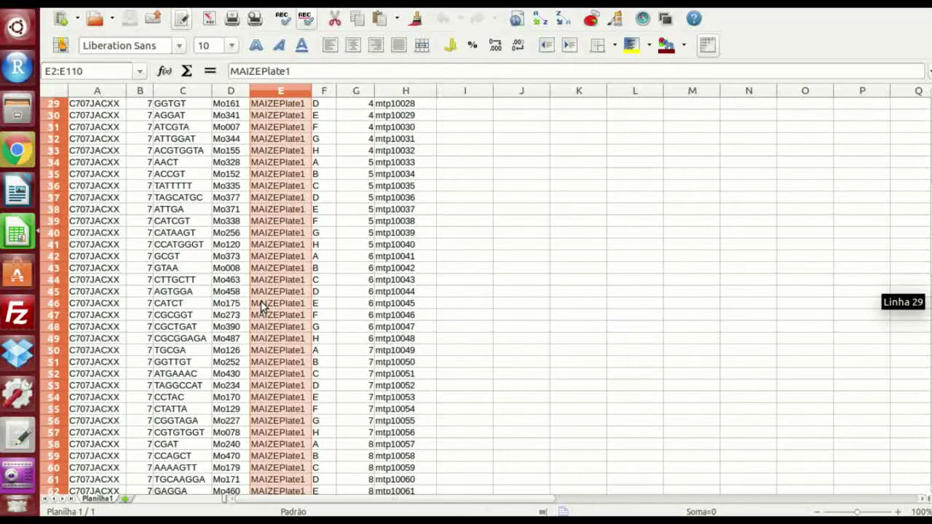
scroll(262, 306, "up", 5)
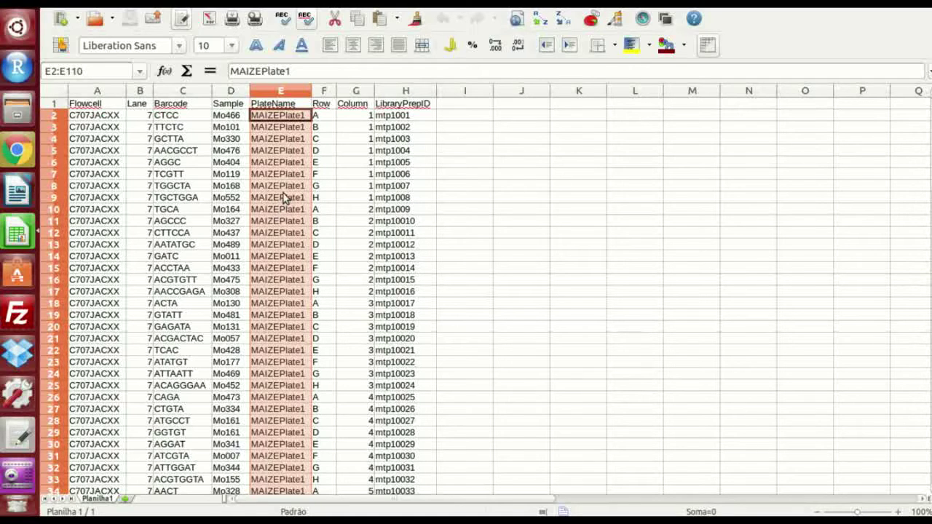
Step: Inspect the PlateName, Row (A–D) and Column values for the first wells
left_click(309, 139)
left_click(309, 119)
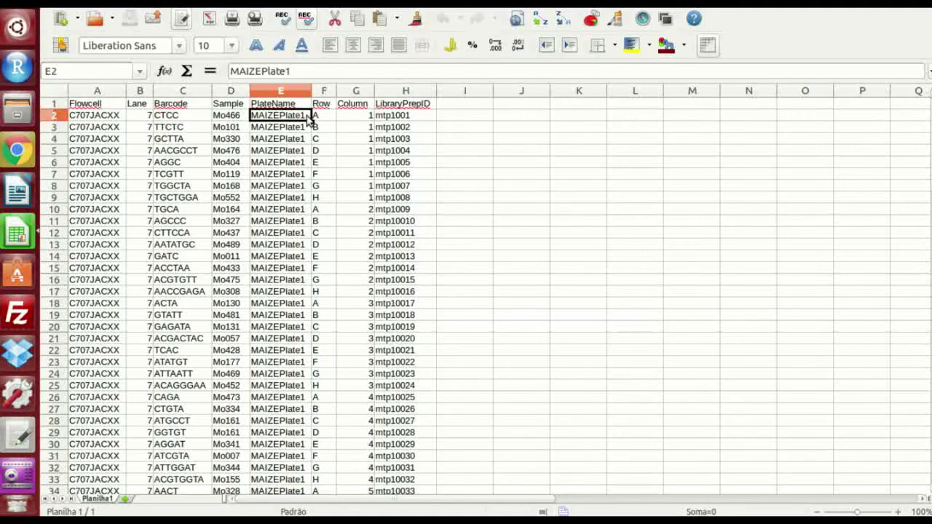
left_click(327, 119)
left_click(350, 120)
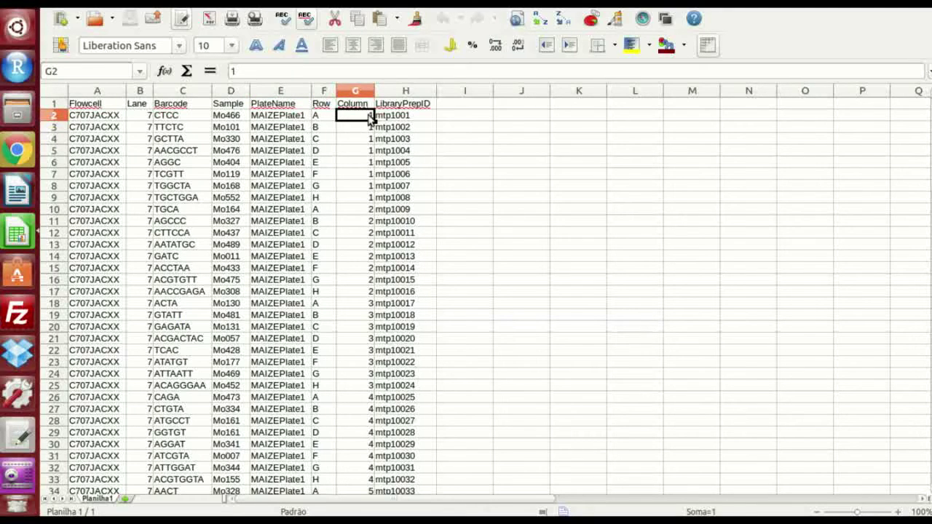
left_click_drag(324, 118, 346, 134)
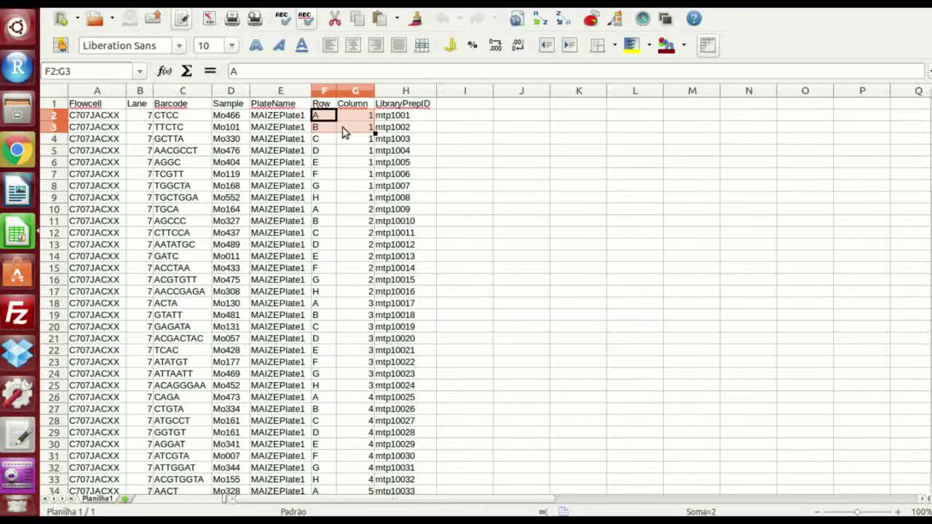
left_click(387, 162)
left_click_drag(325, 119, 344, 117)
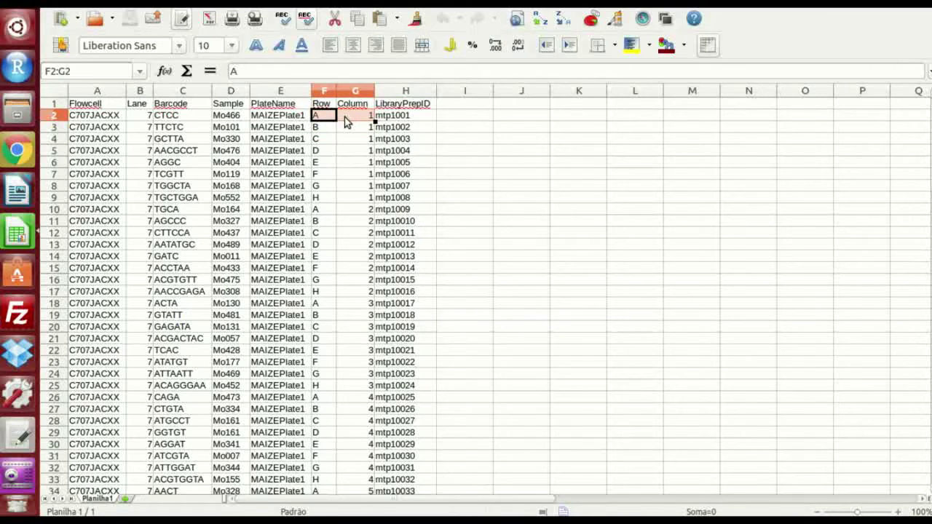
left_click(323, 119)
left_click(343, 118)
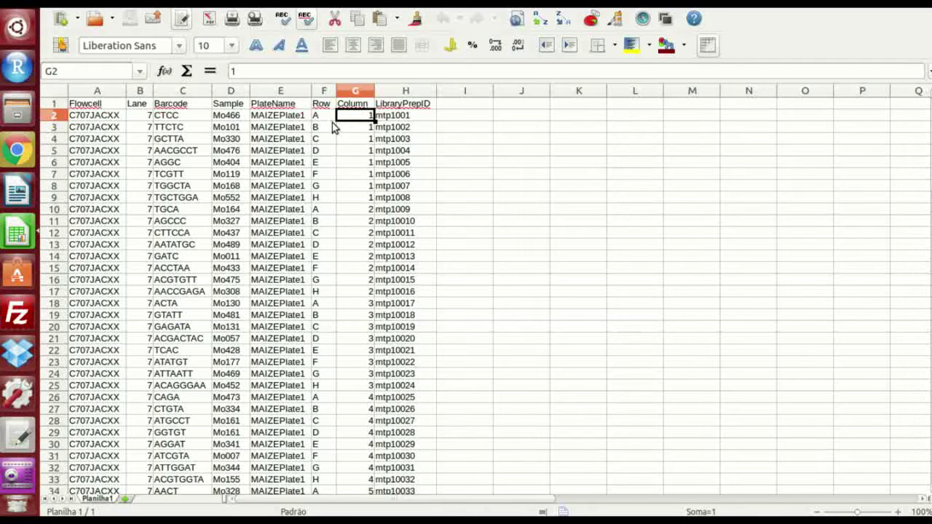
left_click(319, 129)
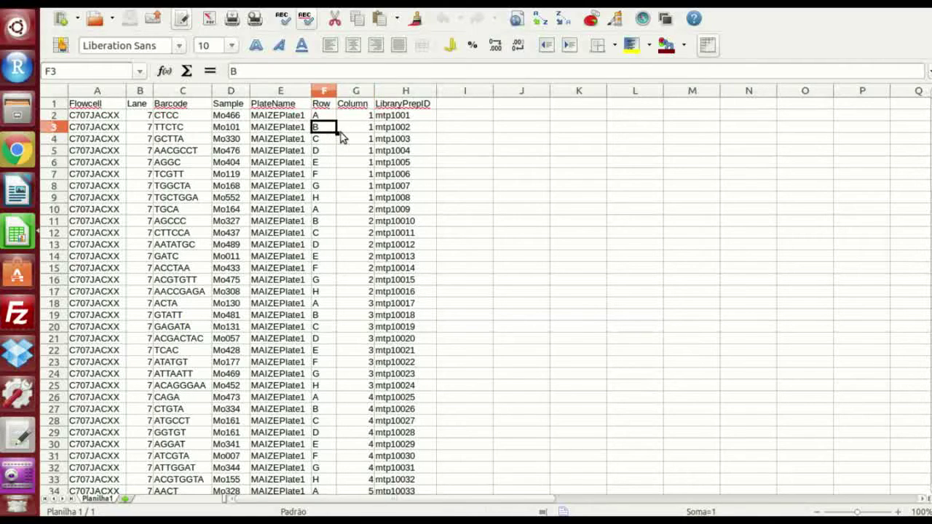
left_click(341, 131)
left_click(326, 143)
left_click(327, 150)
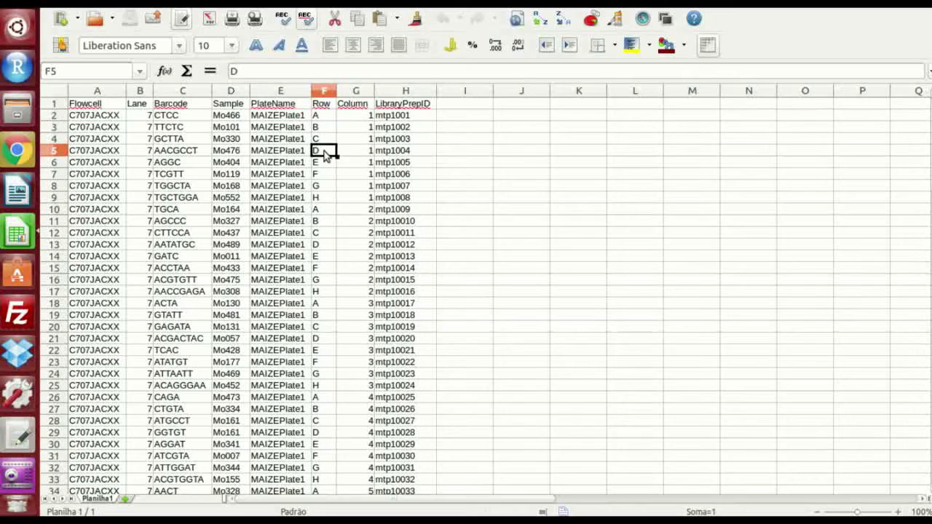
left_click(353, 150)
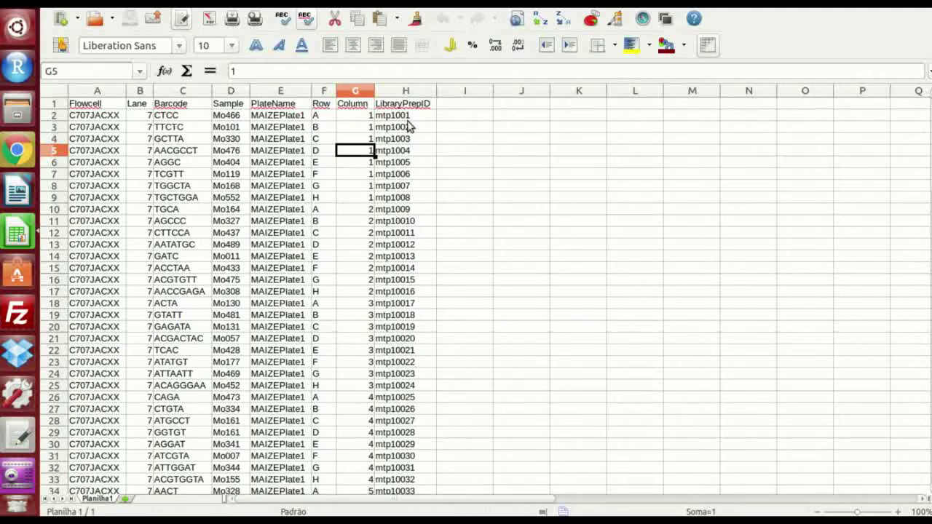
Step: Review the LibraryPrepID values down column H, such as mtp1004
left_click_drag(408, 118, 417, 138)
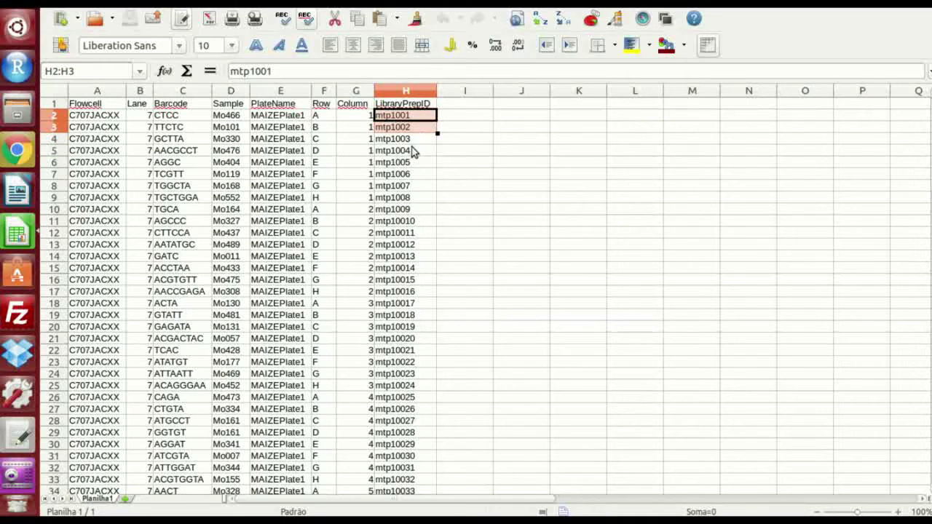
left_click(412, 151)
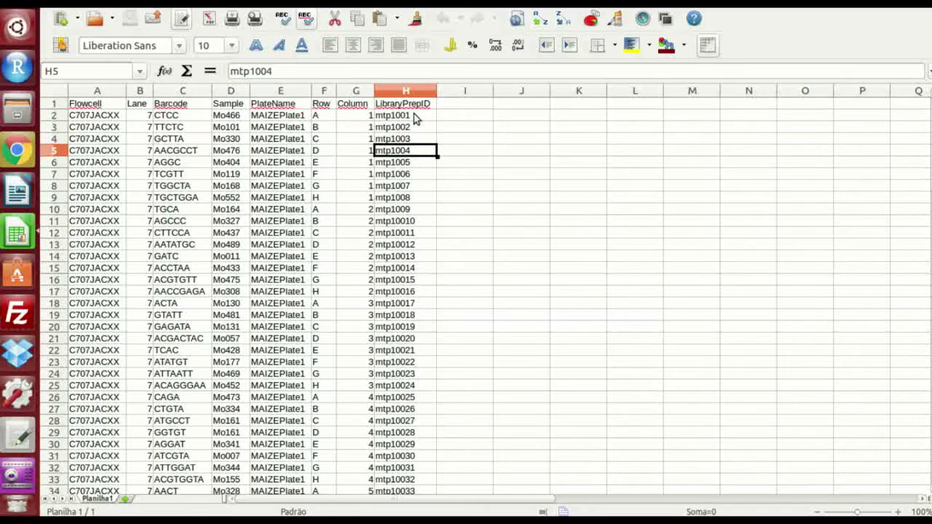
left_click_drag(414, 113, 413, 247)
scroll(429, 160, "up", 20)
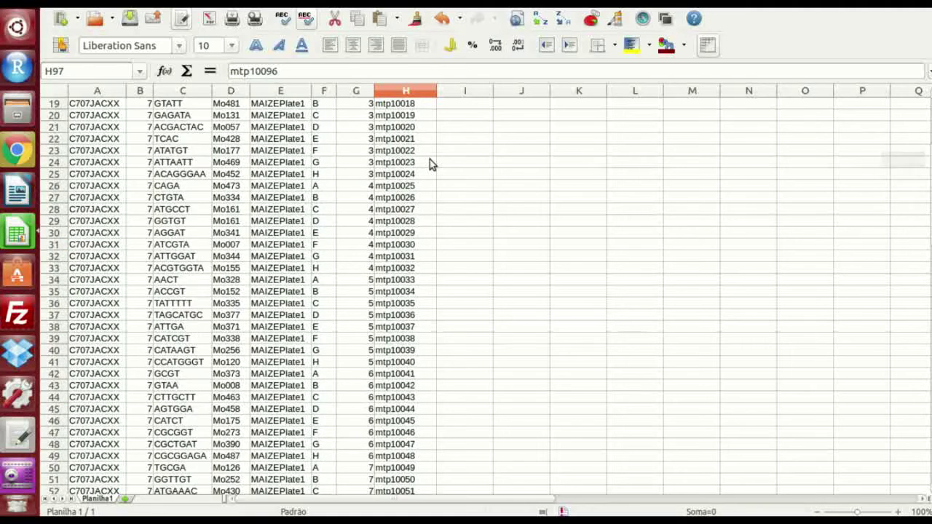
scroll(429, 159, "up", 6)
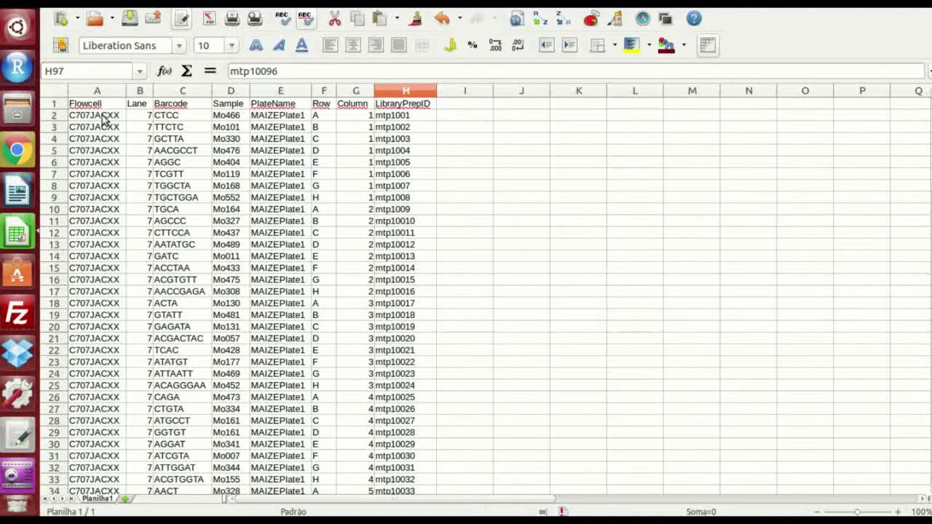
Step: Check the first sample records, barcode CTCC, the BLANK entry, Flowcell C707JACXX and Lane 7
left_click_drag(105, 120, 264, 127)
left_click(180, 118)
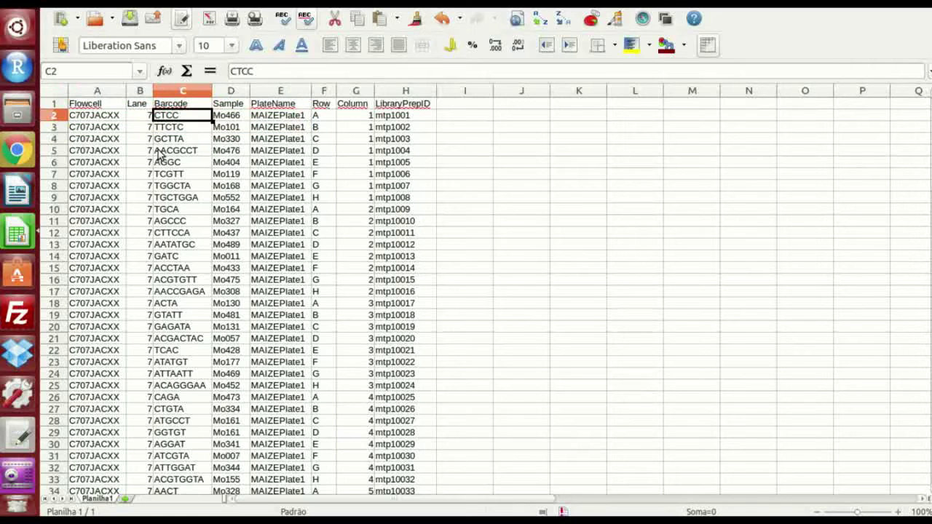
scroll(167, 150, "down", 10)
left_click(231, 479)
scroll(273, 180, "up", 5)
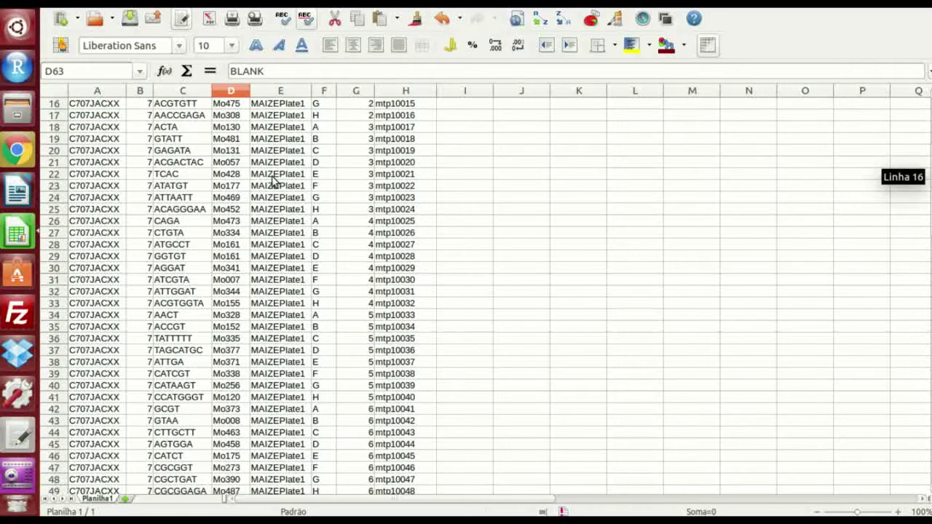
scroll(273, 180, "up", 5)
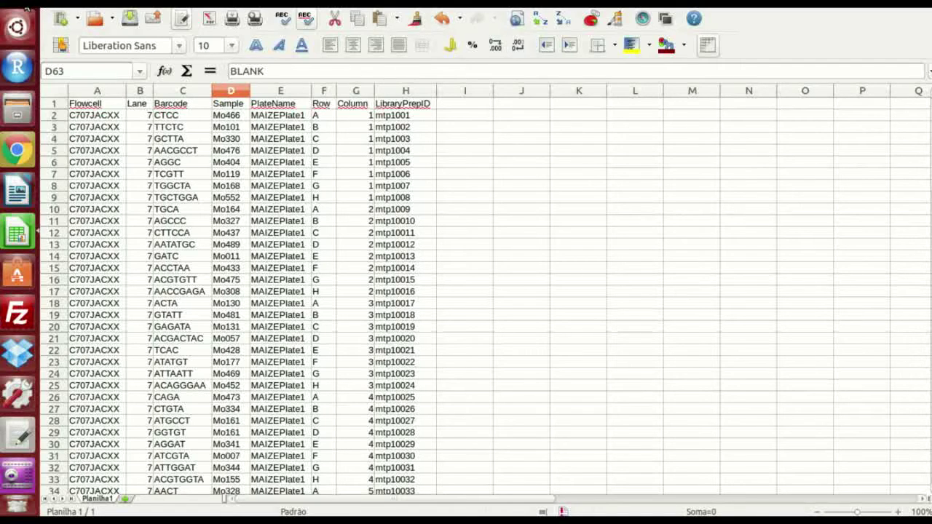
left_click(119, 122)
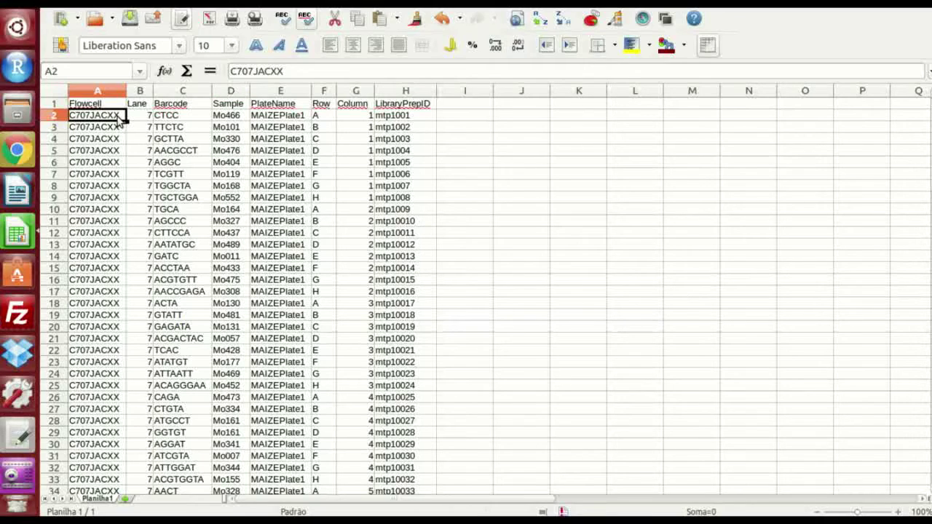
left_click(139, 121)
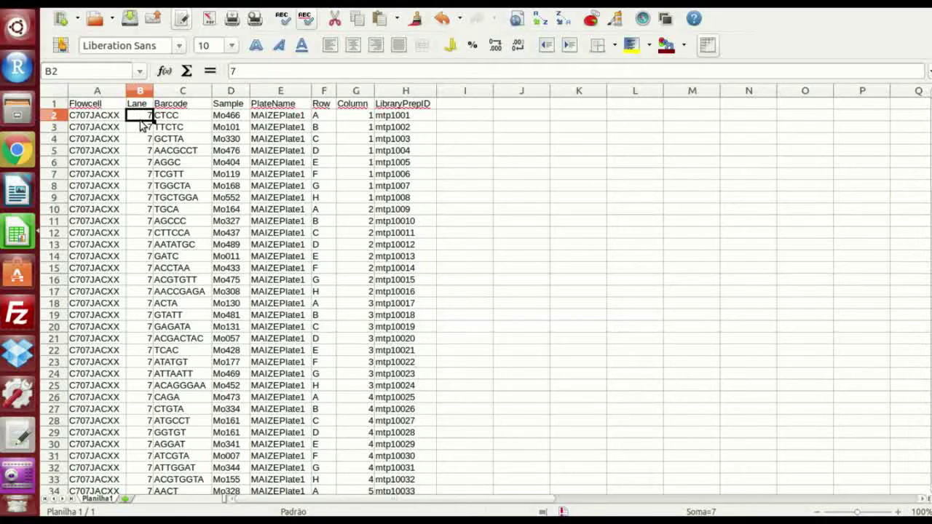
Step: Quit Calc discarding changes, then delete MAIZEPlate1.csv, keeping the 5.0 kB MAIZEPlate1.txt
key("ctrl+q")
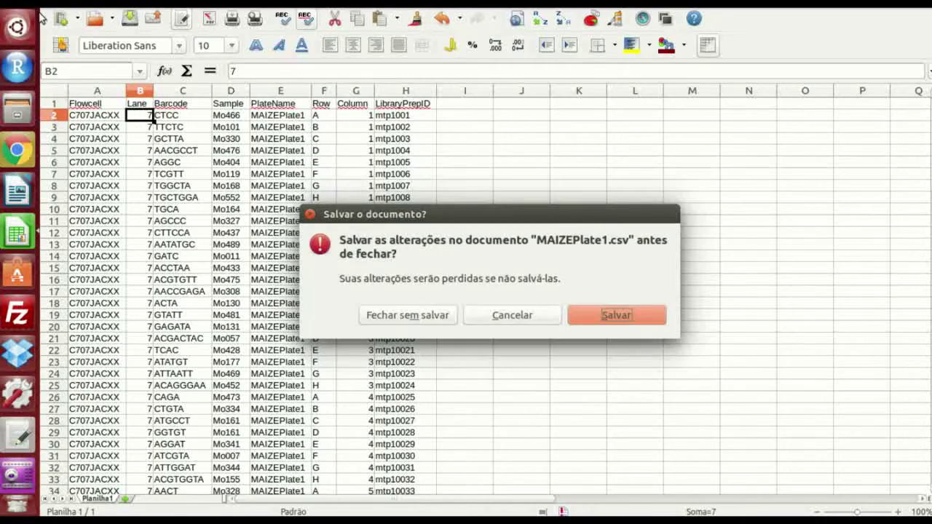
left_click(428, 317)
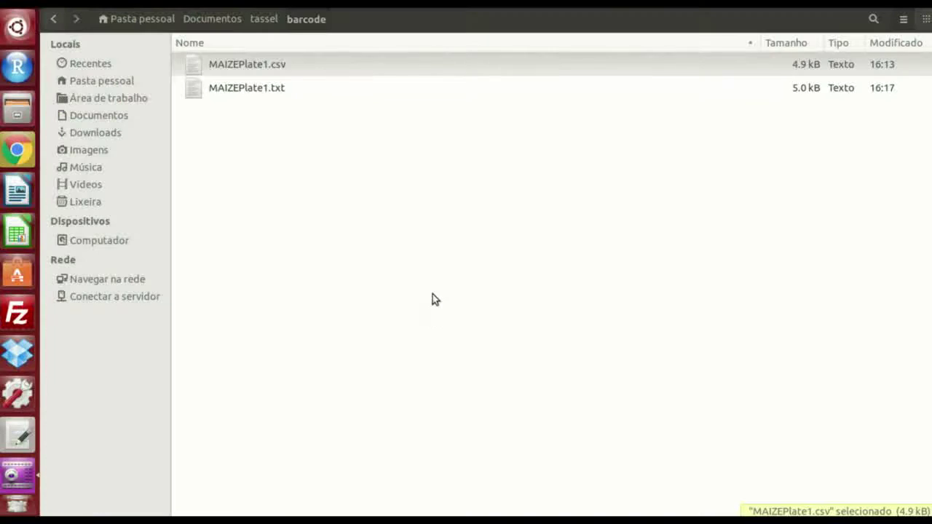
left_click(271, 65)
key("Delete")
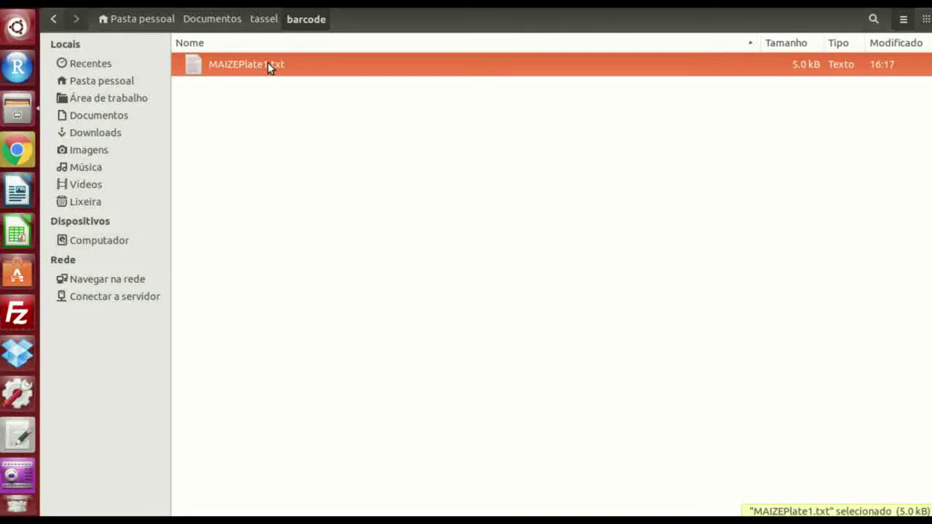
left_click(289, 99)
left_click(295, 68)
left_click(280, 117)
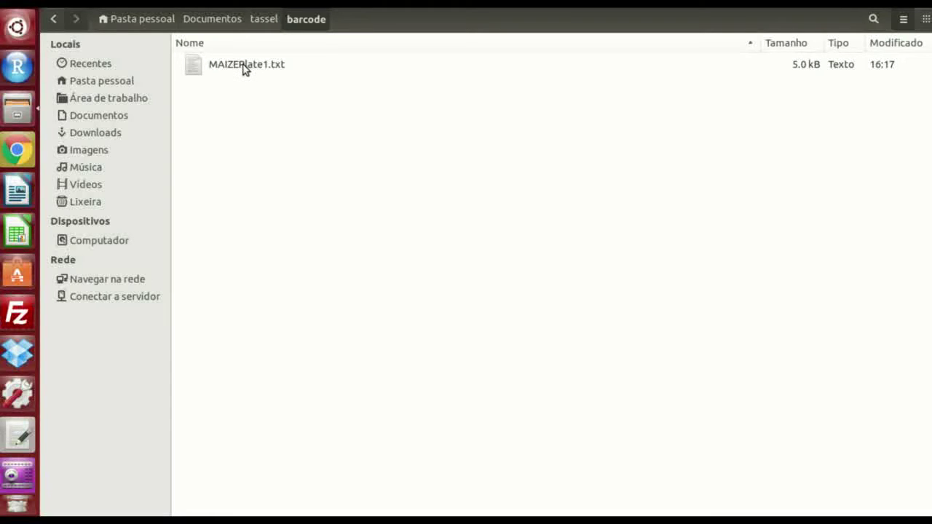
Step: Enter tassel/reads and select MaizePlate1_NoIndex_L007_R1_001.fastq.gz to see its 11.4 GB size
left_click(53, 19)
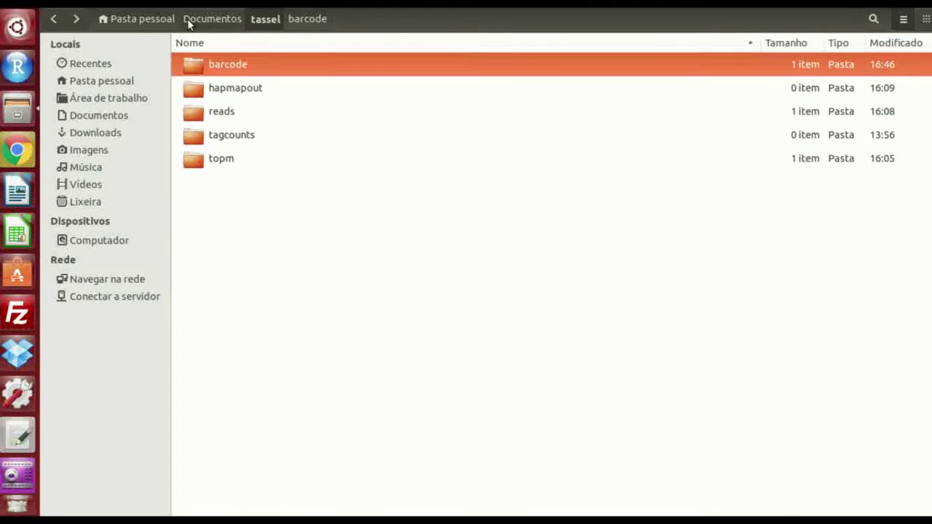
double_click(239, 112)
left_click(53, 19)
double_click(222, 114)
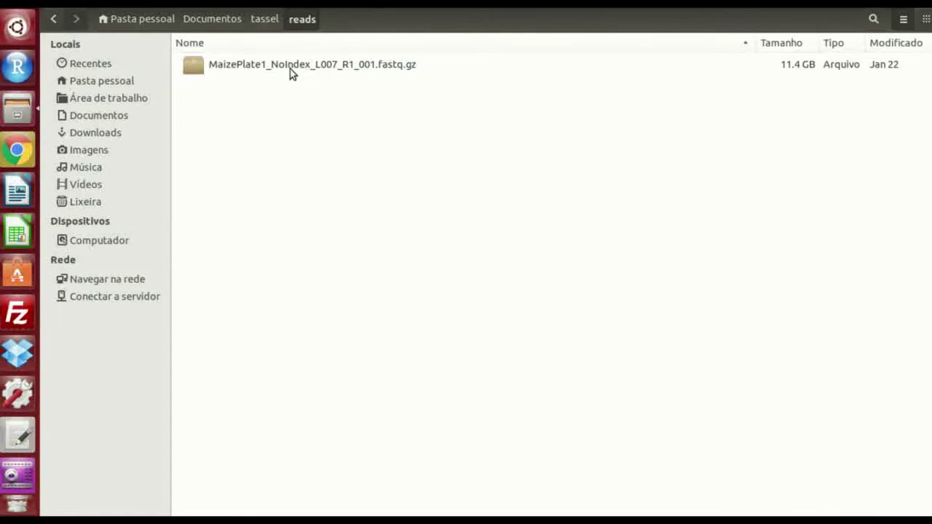
left_click(413, 68)
left_click(378, 106)
left_click(391, 67)
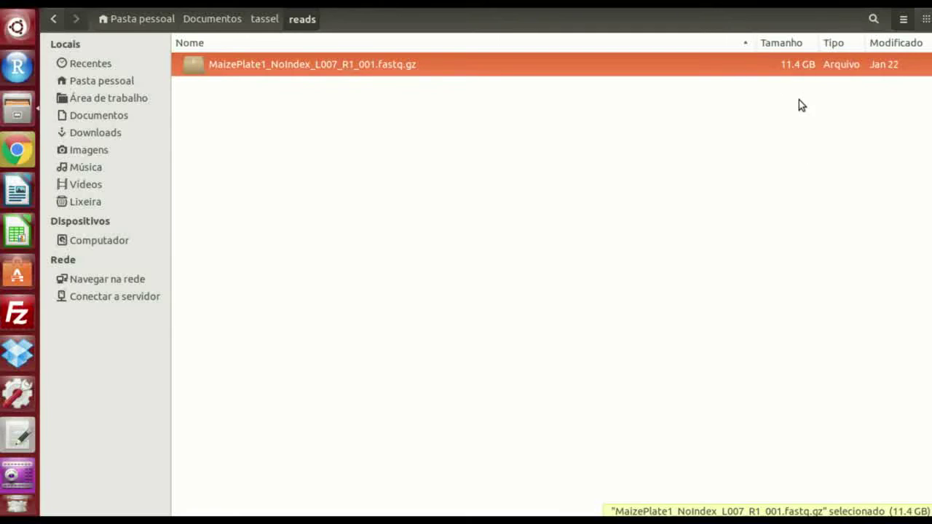
left_click(411, 125)
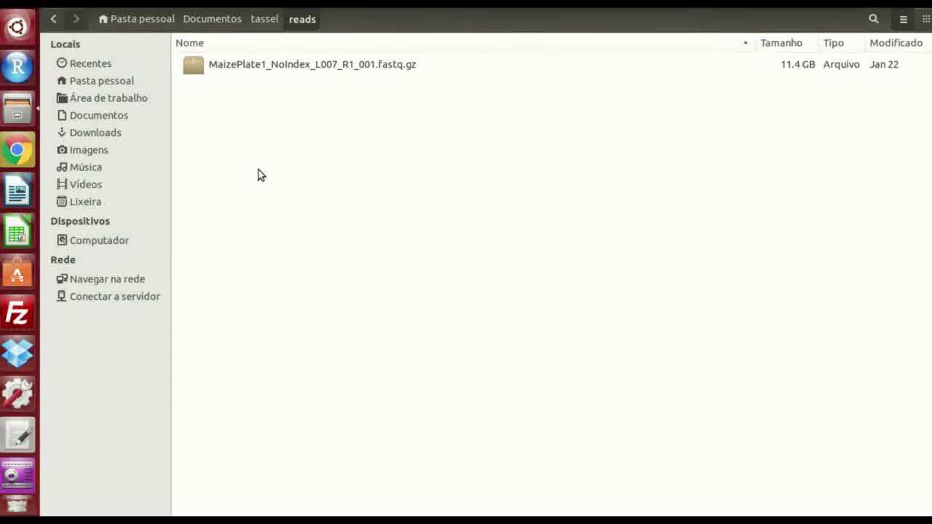
Step: Open a terminal, move into Documentos/tassel/reads, and list its files with ls
key("ctrl+alt+t")
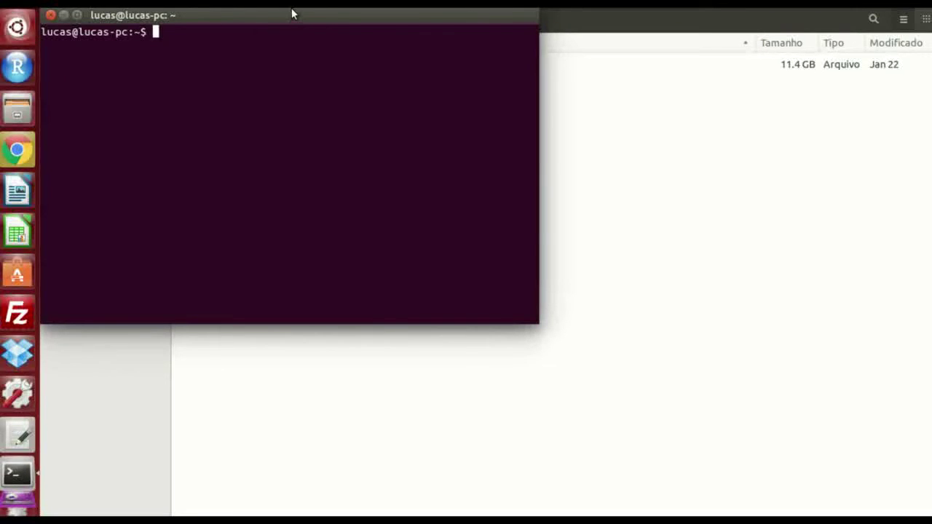
left_click_drag(291, 13, 384, 70)
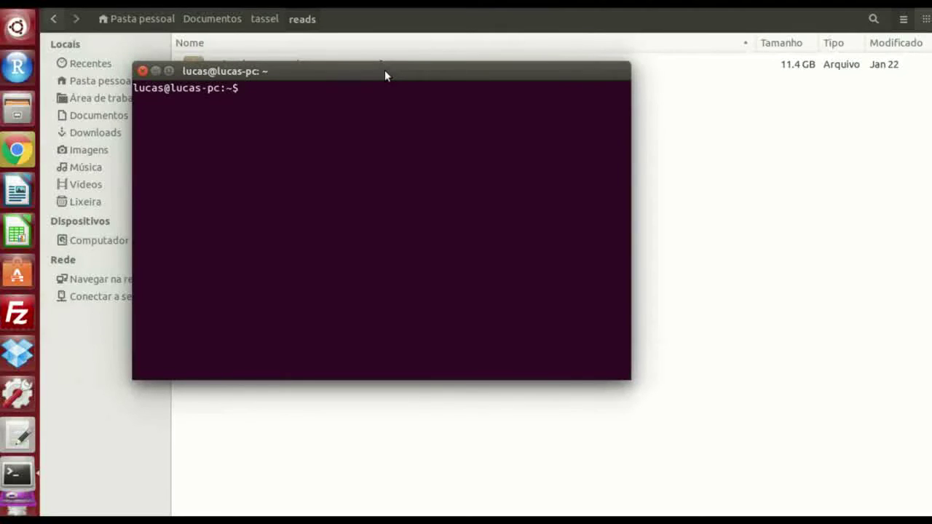
type("cd Documen")
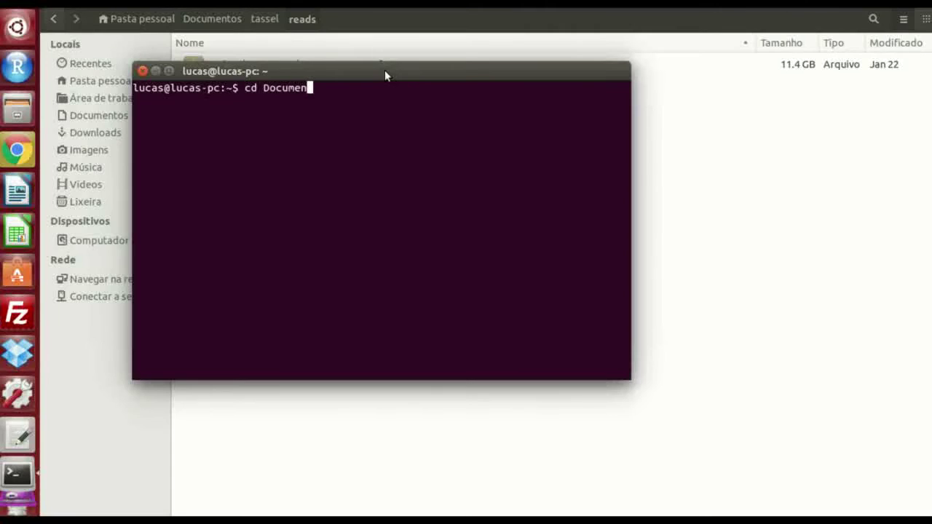
type("tos")
key("Return")
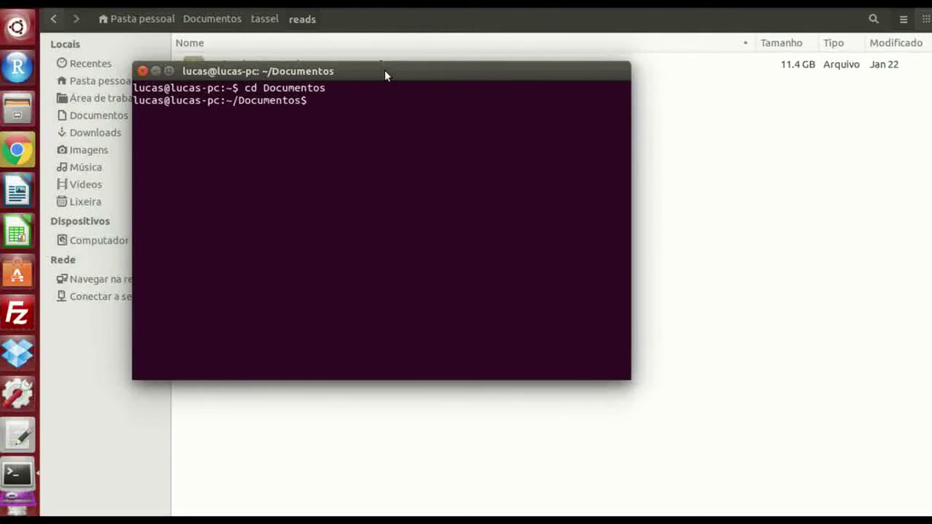
type("ls")
key("Return")
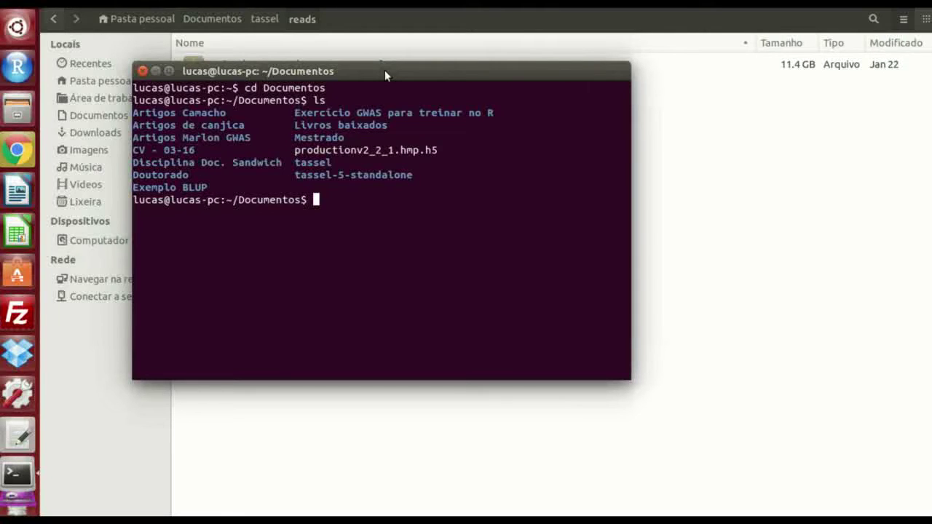
type("cd tassel/reads")
key("Return")
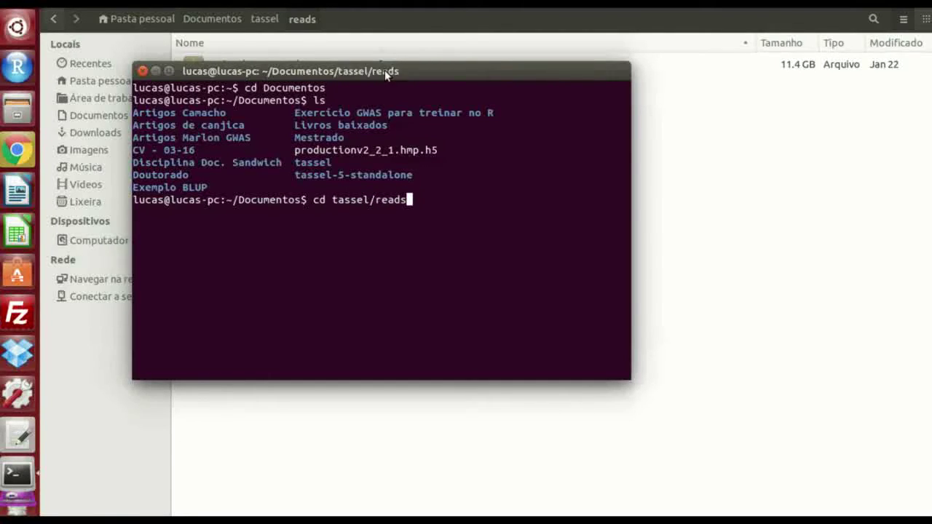
type("ls")
key("Return")
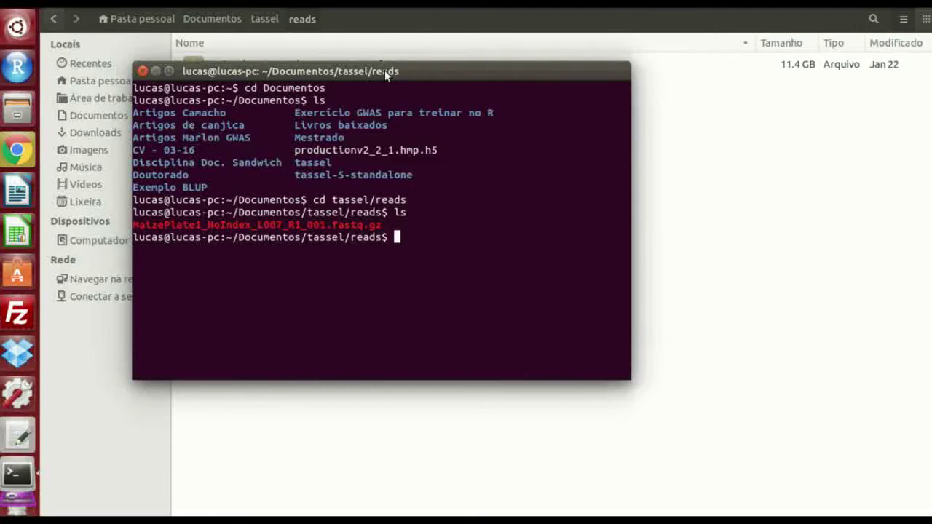
Step: Run zcat on the fastq.gz file, then fix the failed attempt to pipe it into head -10
type("zcat Maiz")
key("Tab")
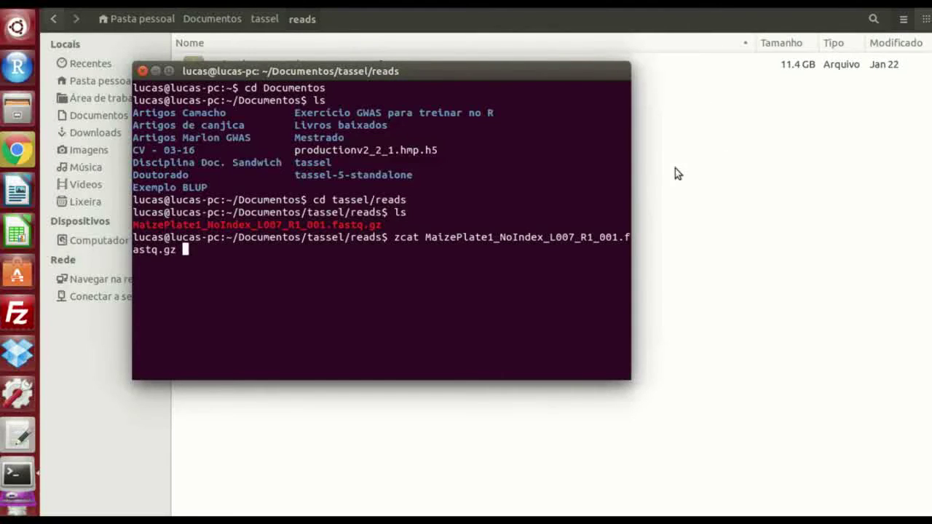
left_click_drag(631, 185, 637, 185)
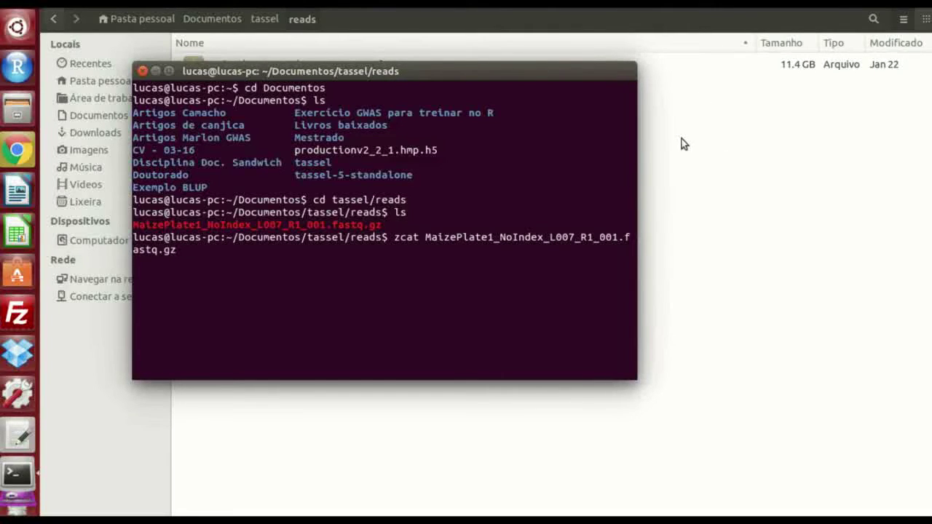
type("head")
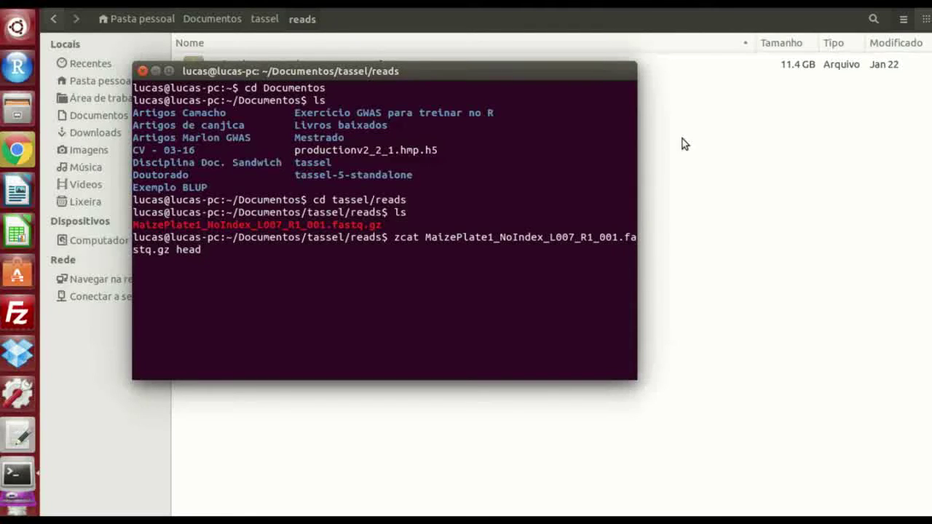
type(" -5")
key("BackSpace")
type("10")
key("Return")
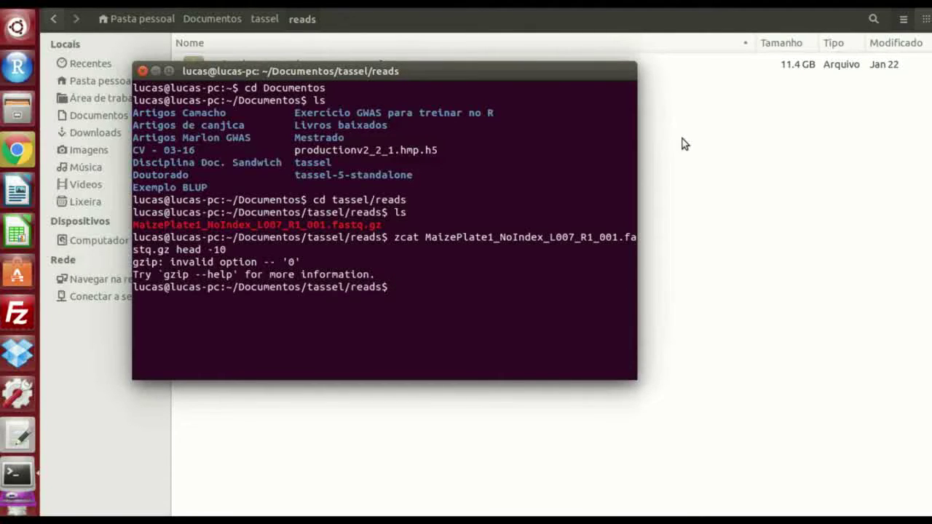
key("Up")
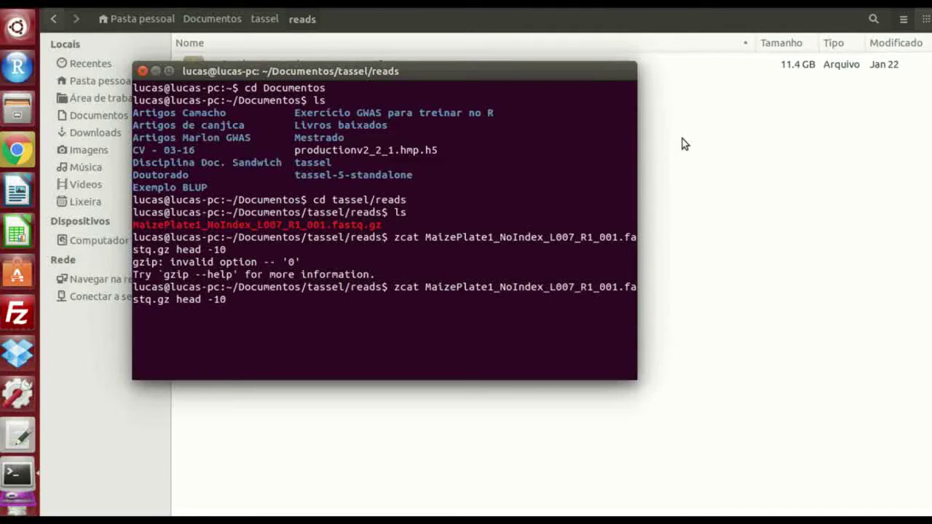
key("BackSpace")
key("BackSpace")
key("BackSpace")
key("BackSpace")
key("BackSpace")
key("BackSpace")
key("BackSpace")
key("BackSpace")
type("| head -10")
key("Return")
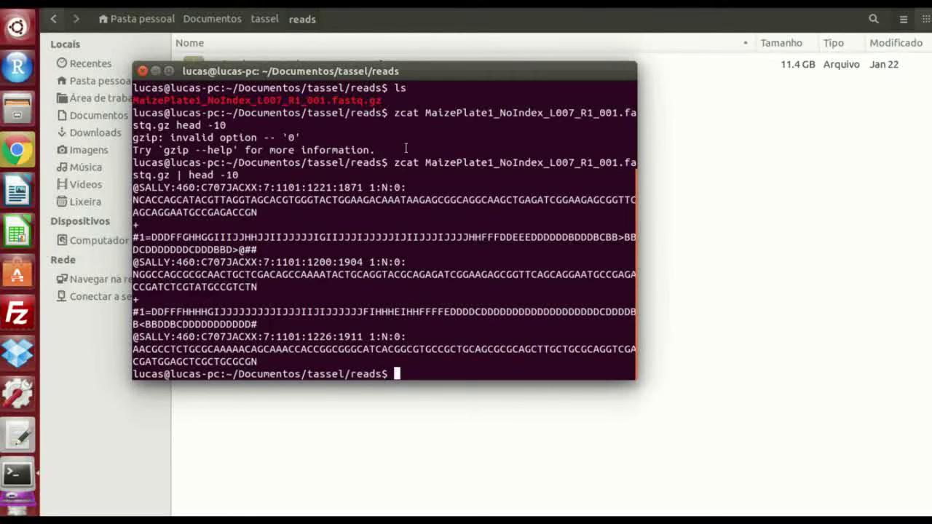
scroll(373, 199, "up", 1)
scroll(368, 196, "down", 1)
left_click_drag(201, 188, 258, 184)
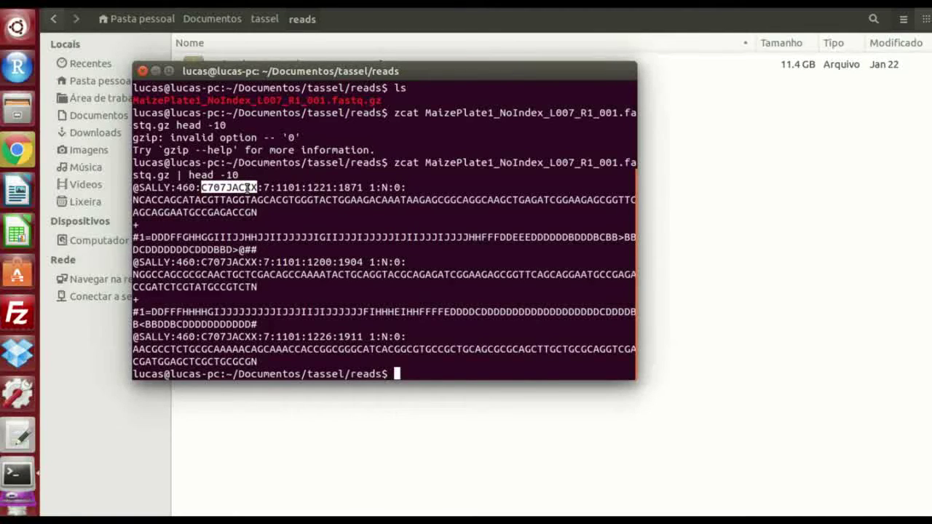
left_click(267, 187)
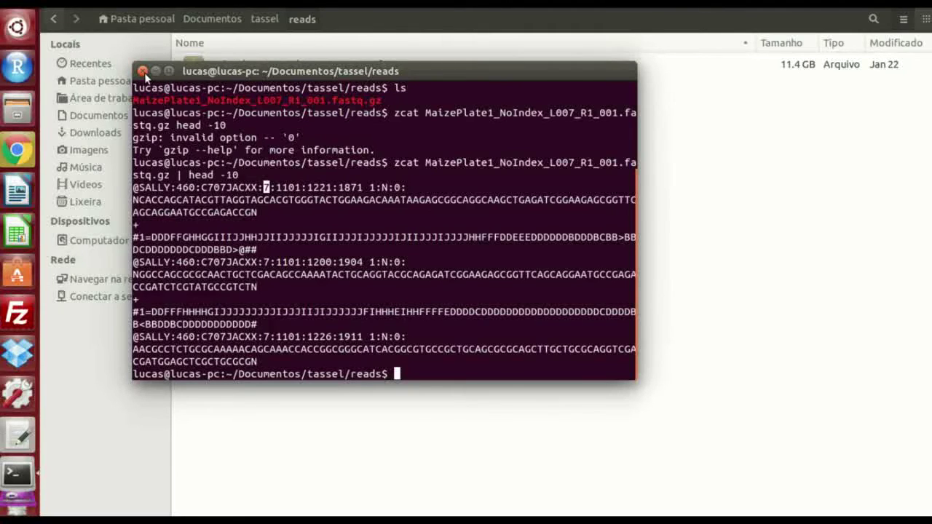
Step: Close the terminal and open barcode/MAIZEPlate1.txt in gedit
left_click(143, 71)
left_click(54, 21)
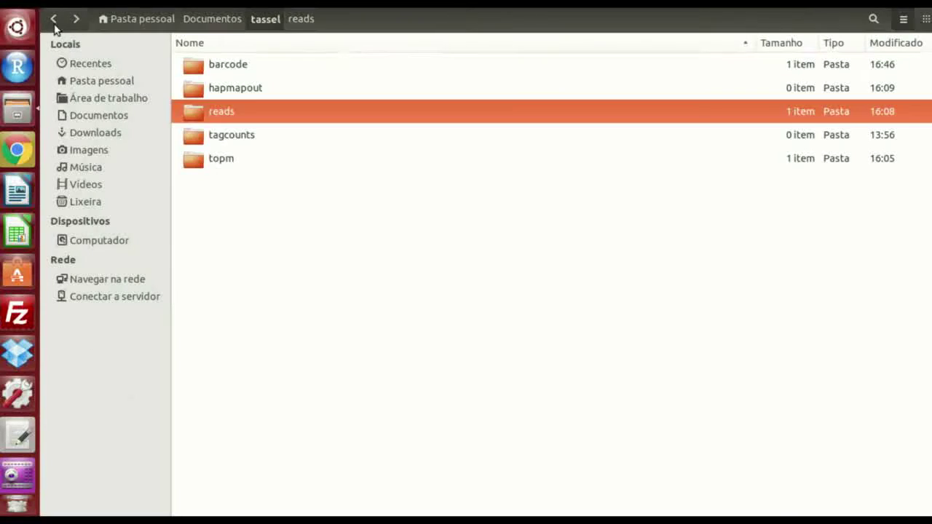
double_click(235, 65)
double_click(241, 67)
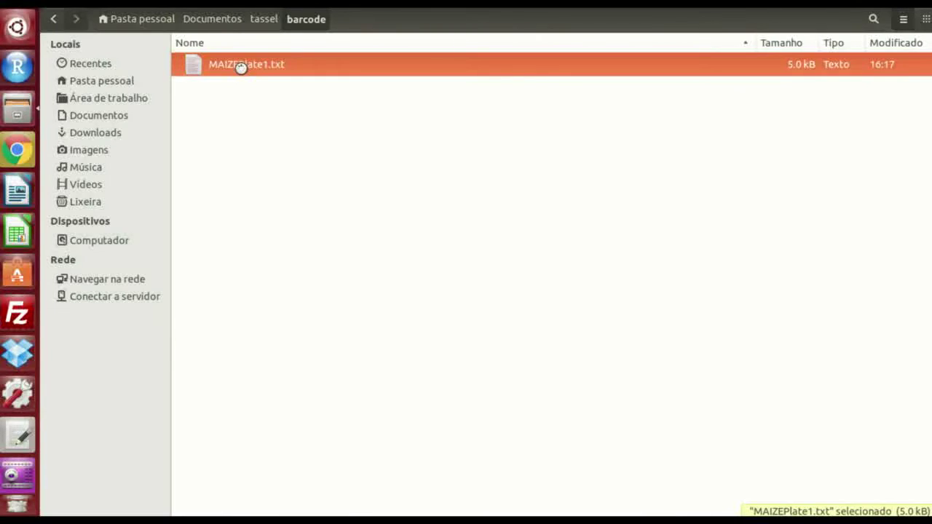
Step: Highlight Flowcell C707JACXX and Lane 7 on line 2, then close gedit without saving
left_click(104, 73)
left_click_drag(104, 73, 42, 71)
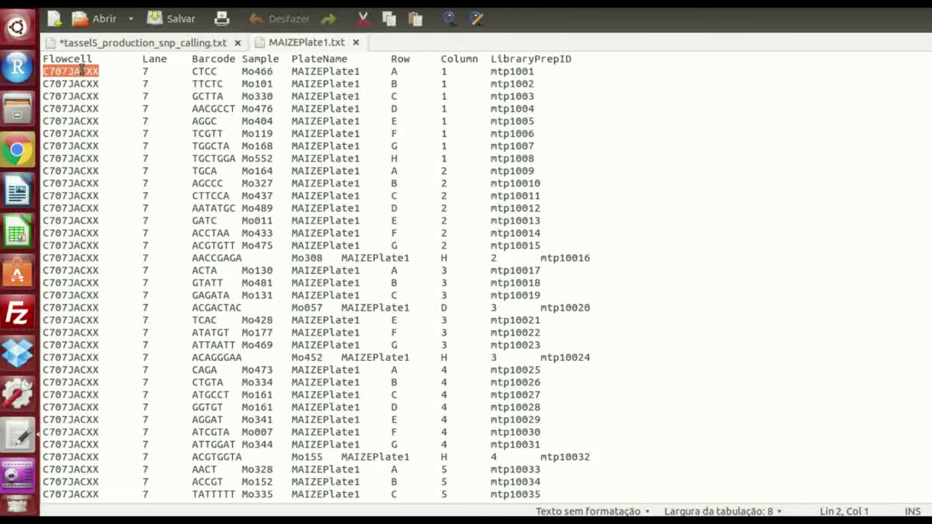
scroll(82, 71, "down", 7)
scroll(83, 70, "up", 7)
left_click_drag(143, 71, 150, 76)
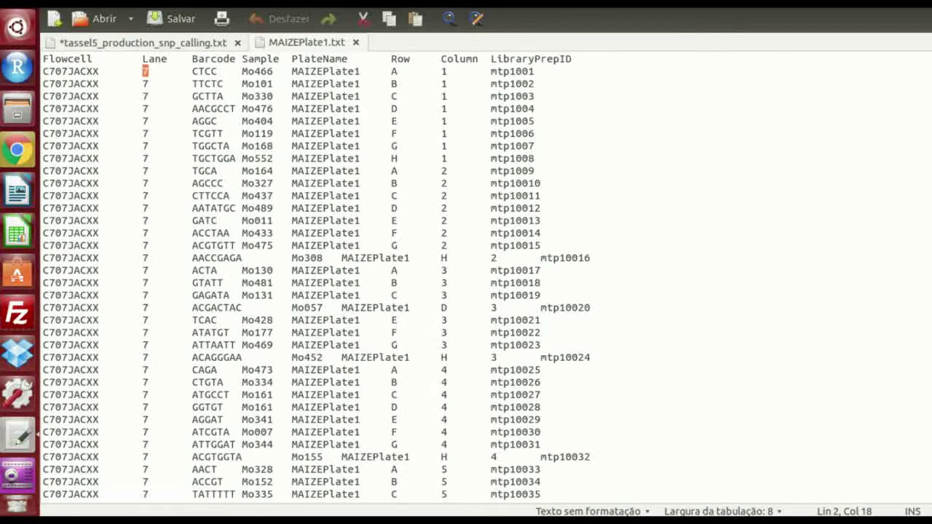
left_click(6, 8)
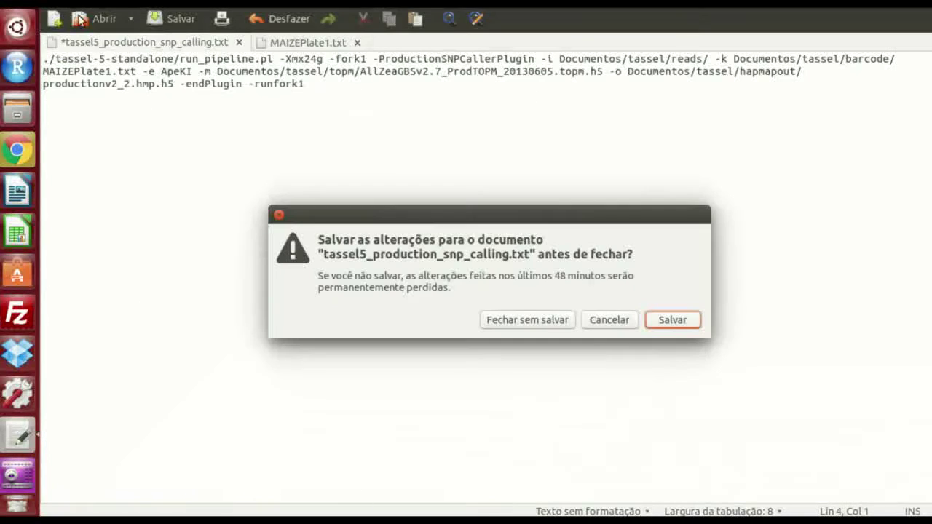
left_click(558, 320)
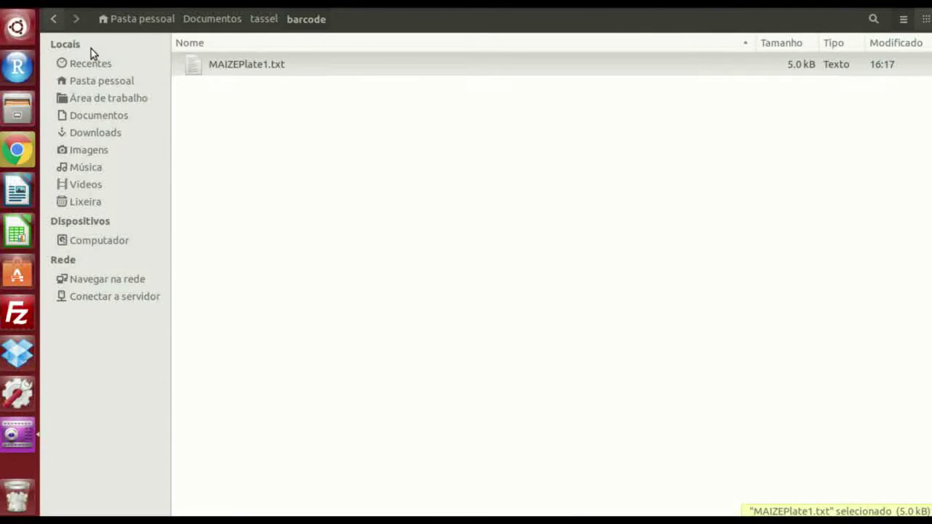
Step: Browse the barcode and empty hapmapout folders, ending inside the reads folder
left_click(54, 19)
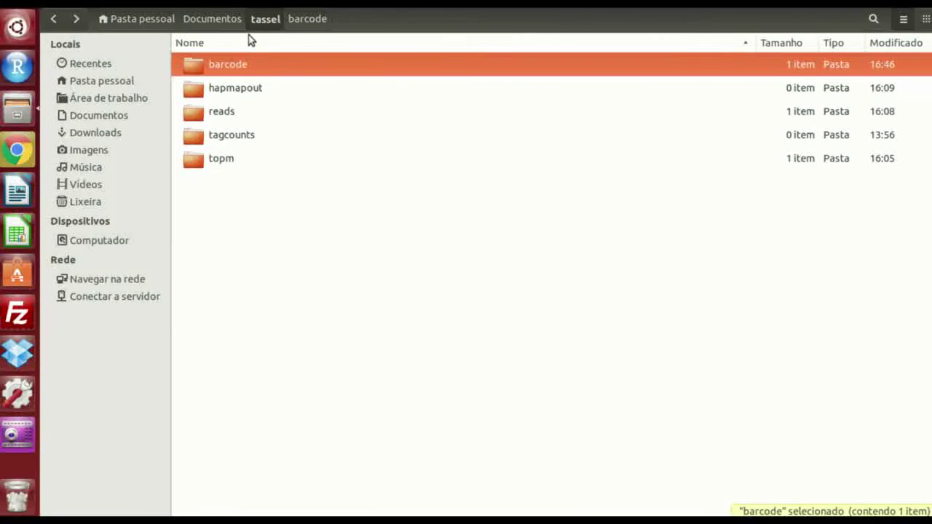
double_click(277, 65)
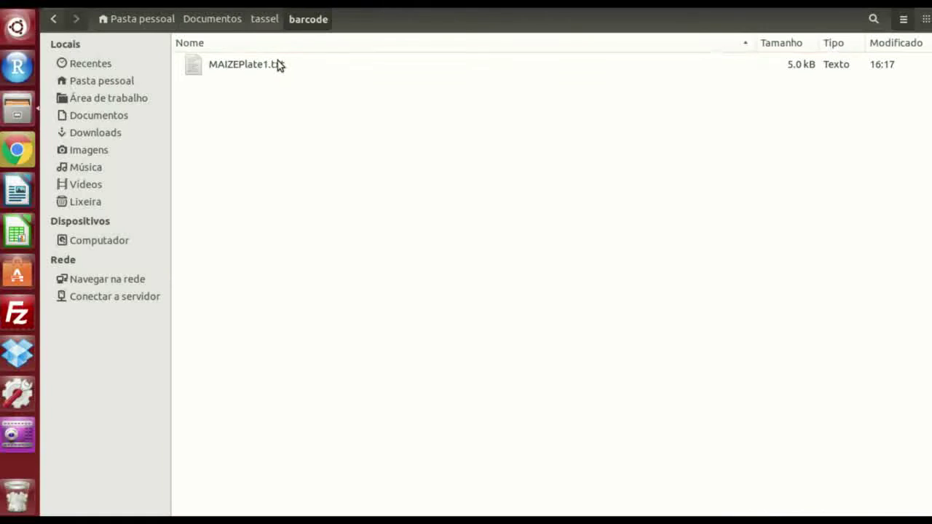
key("alt+Left")
left_click(263, 91)
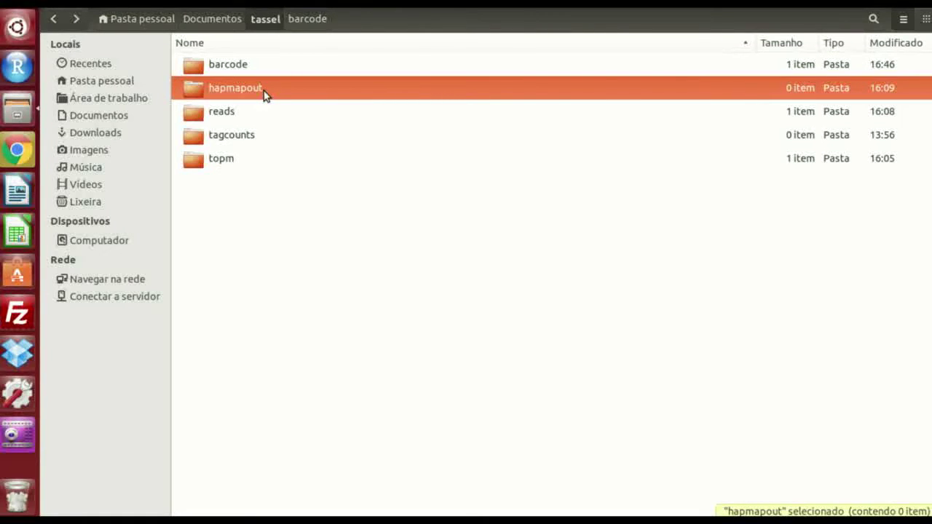
double_click(264, 93)
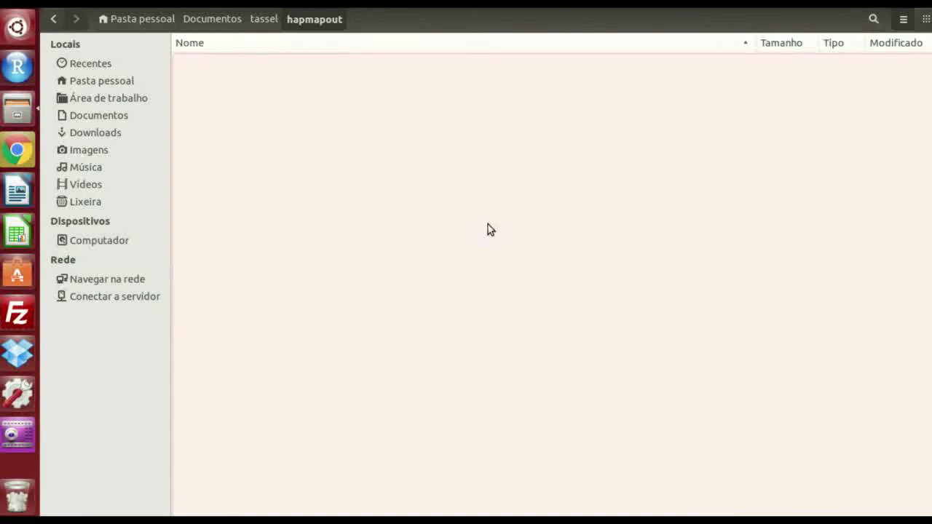
left_click(53, 20)
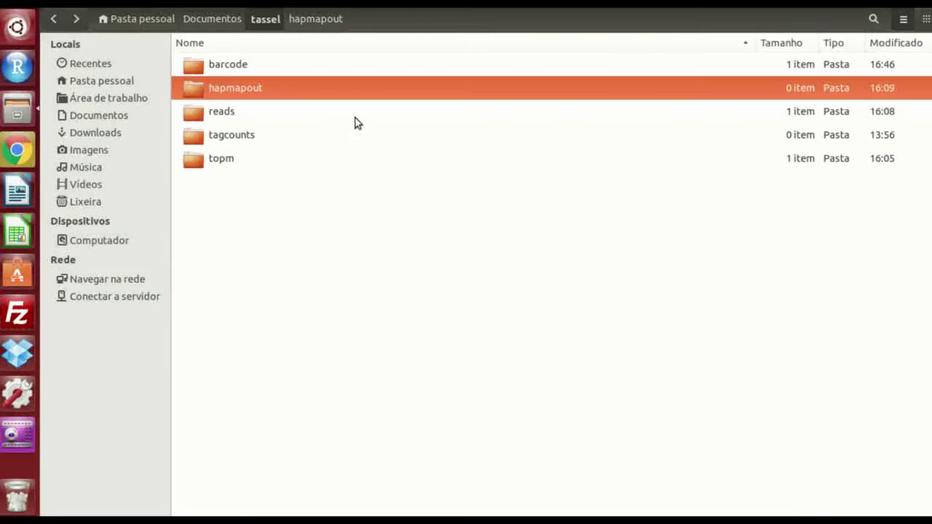
double_click(246, 117)
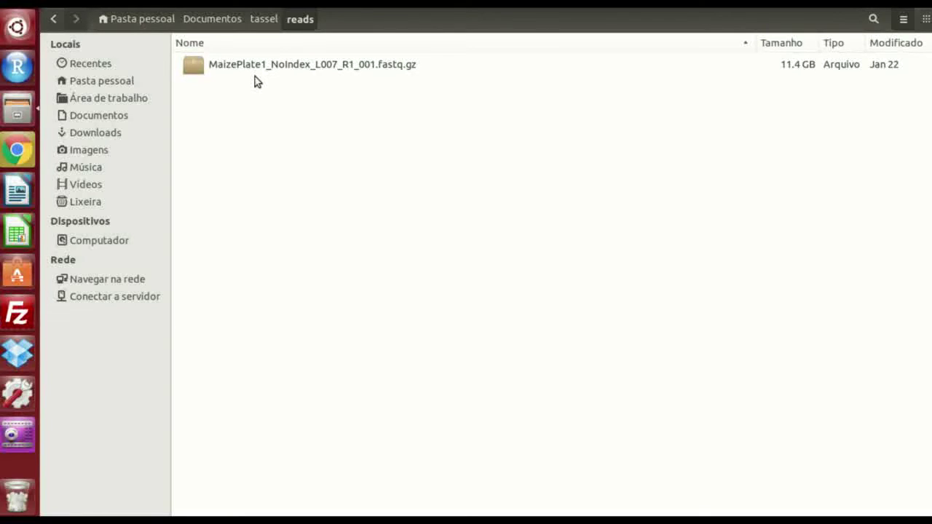
Step: Rename the 11.4 GB fastq.gz reads file to C707JACXX_7_.fastq.gz
right_click(259, 67)
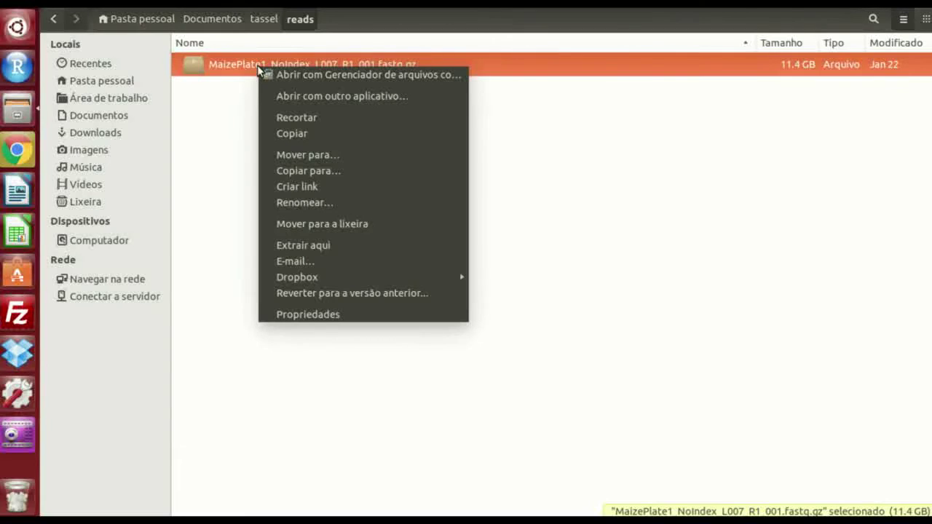
left_click(338, 204)
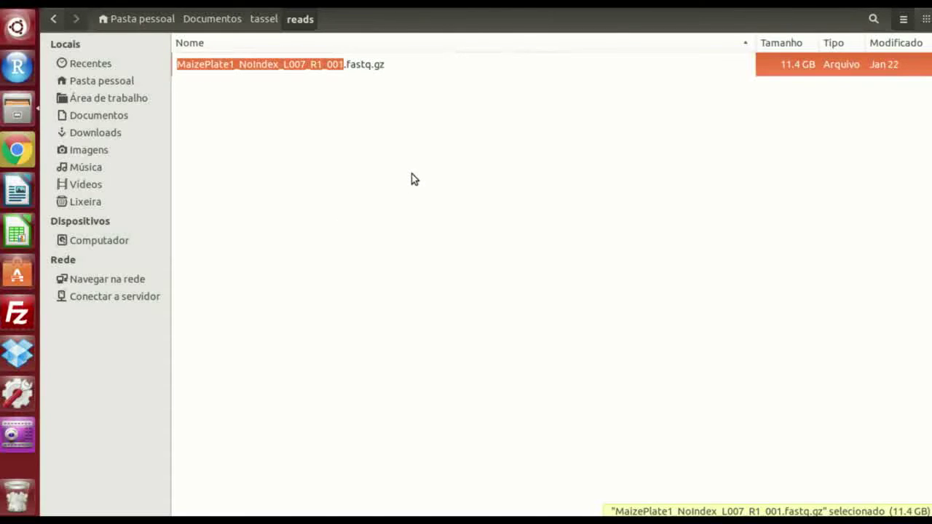
key("BackSpace")
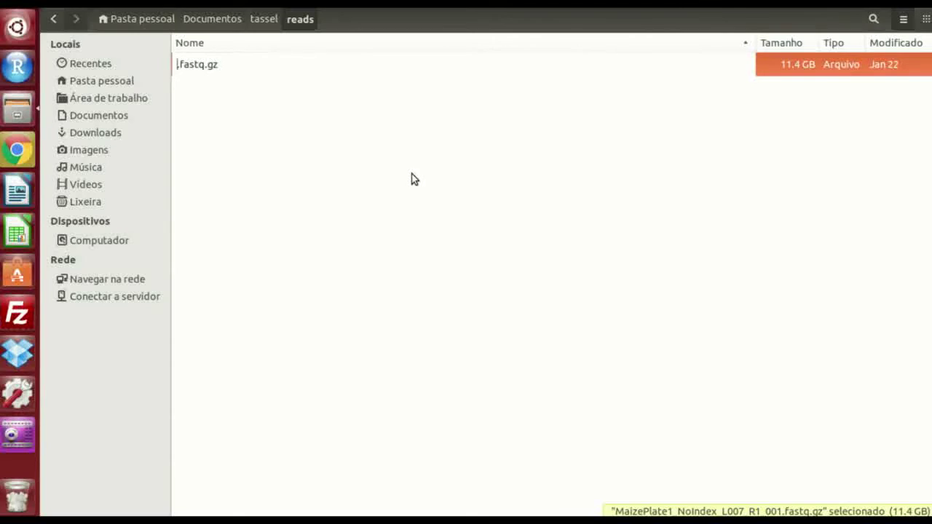
type("C707")
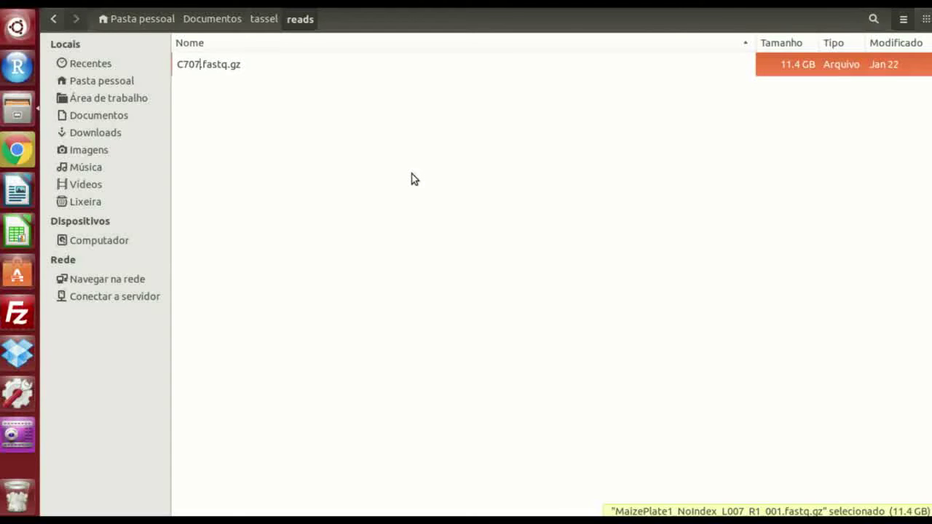
type("JAC")
type("CXX")
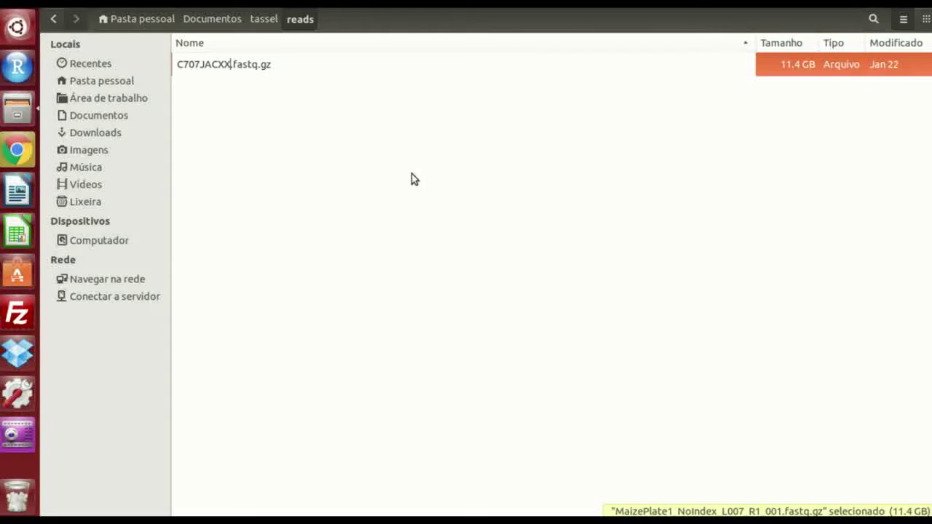
type("_7_")
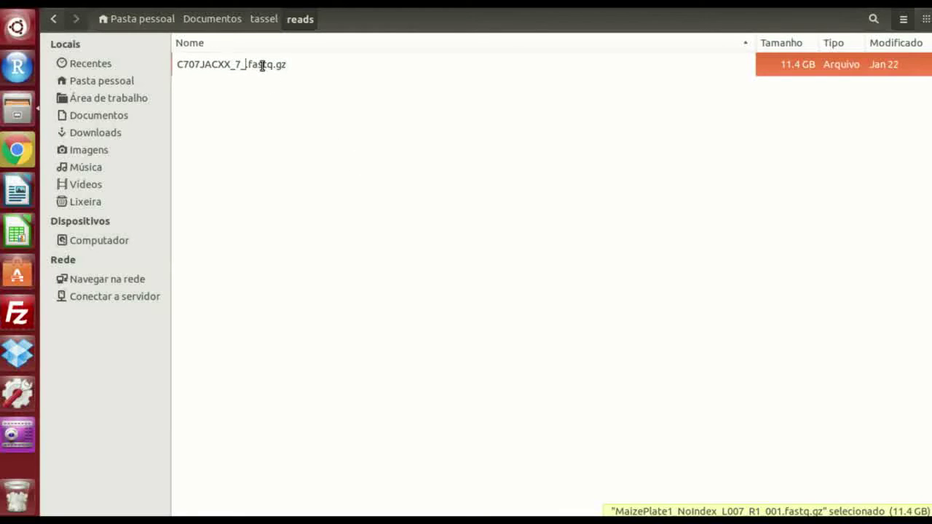
left_click(298, 99)
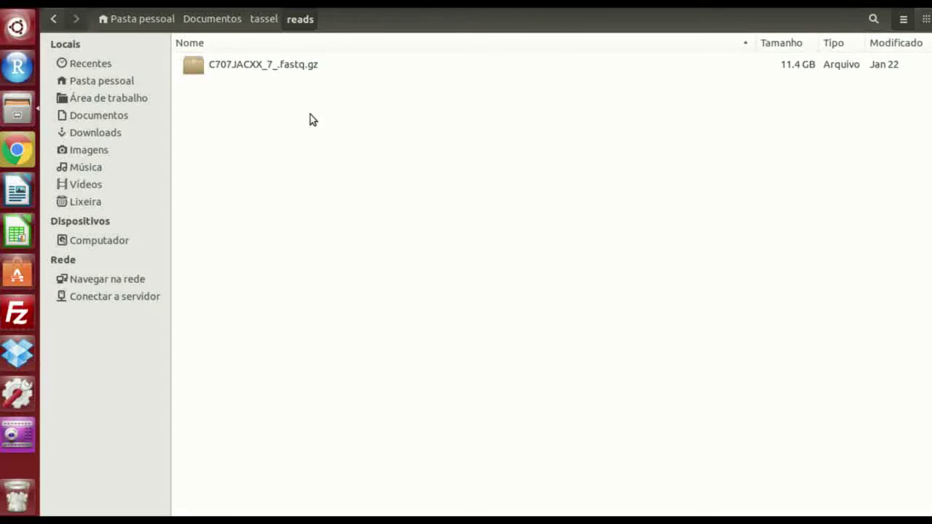
Step: Select AllZeaGBSv2.7_ProdTOPM_20130605.topm.h5 in topm, then switch to Chrome's Panzea page
left_click(55, 20)
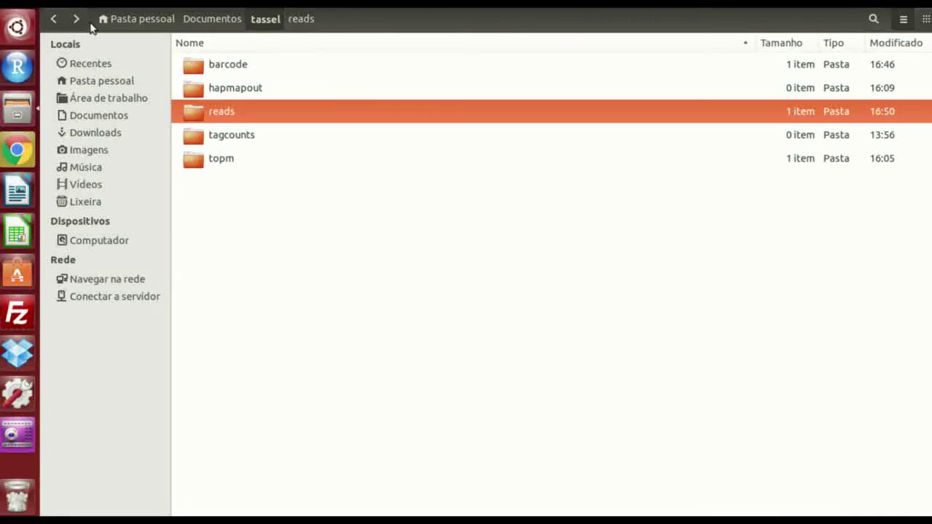
double_click(307, 136)
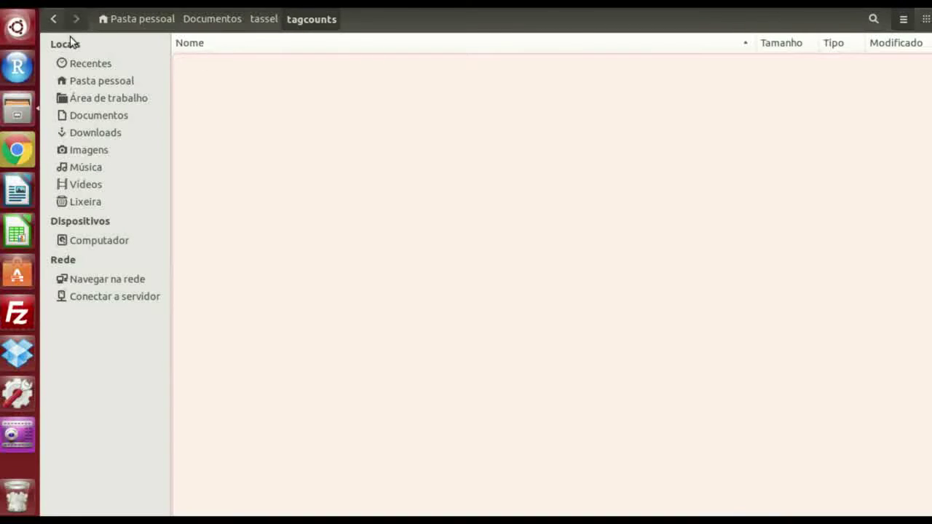
left_click(53, 20)
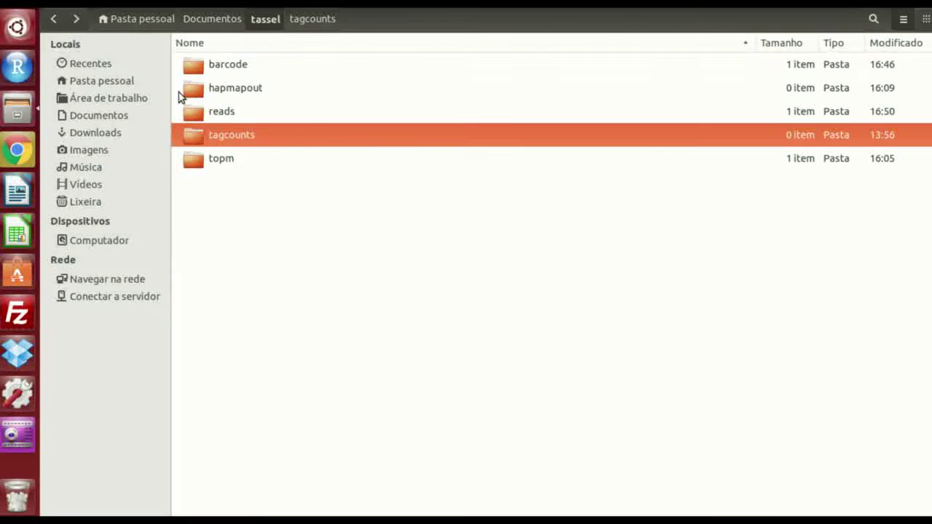
double_click(234, 160)
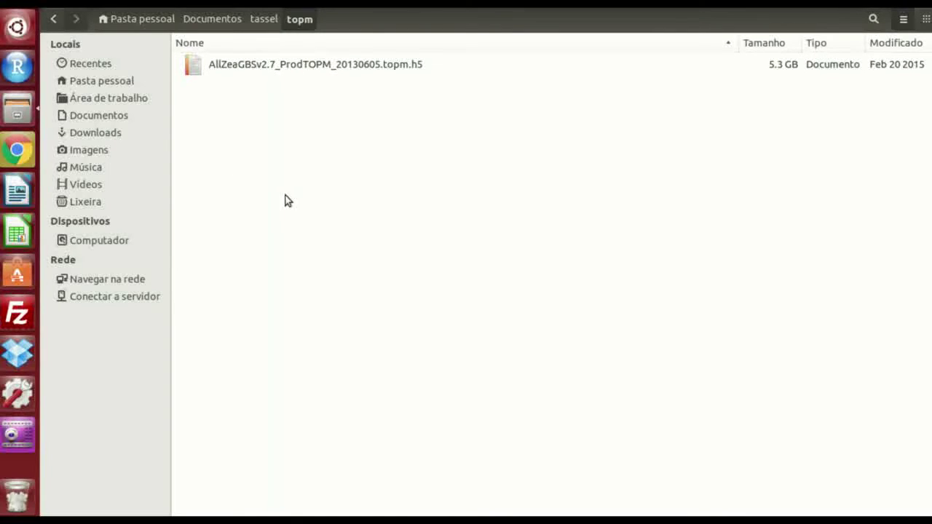
left_click(275, 68)
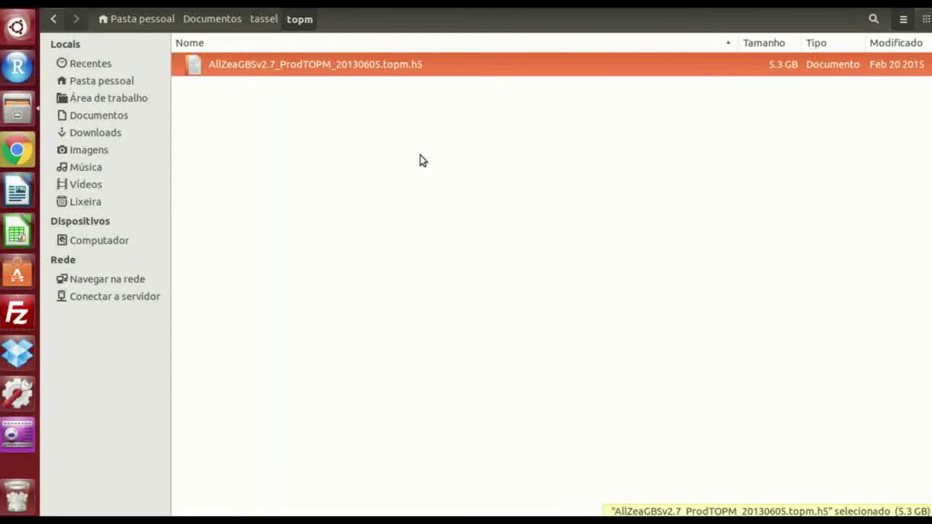
left_click(31, 152)
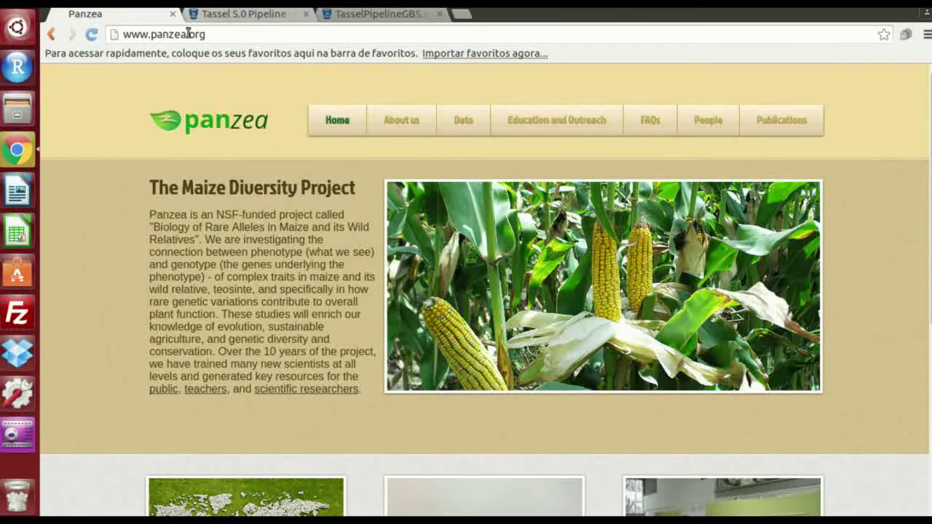
Step: Go through Data and Genotypic Data Sets to the ZeaGBSv2.7 listing and highlight the ProdTOPM file name
left_click(466, 121)
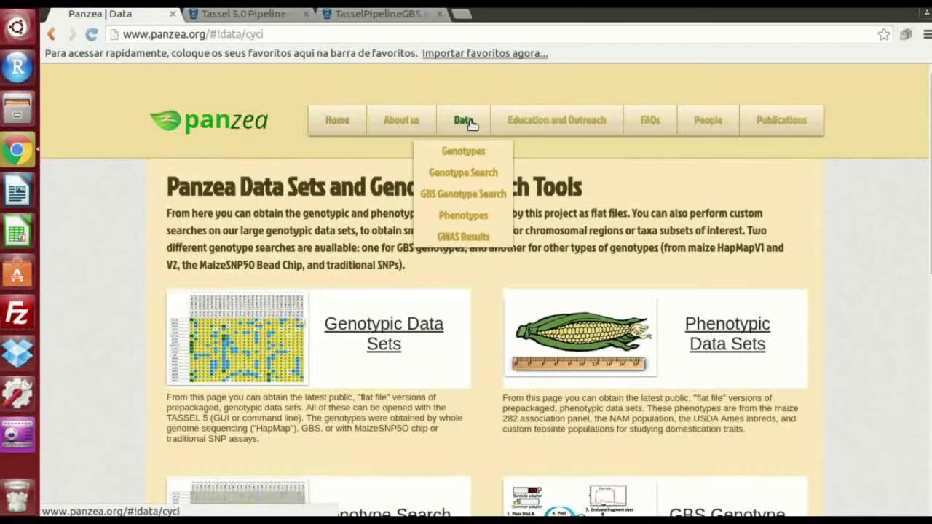
left_click(382, 332)
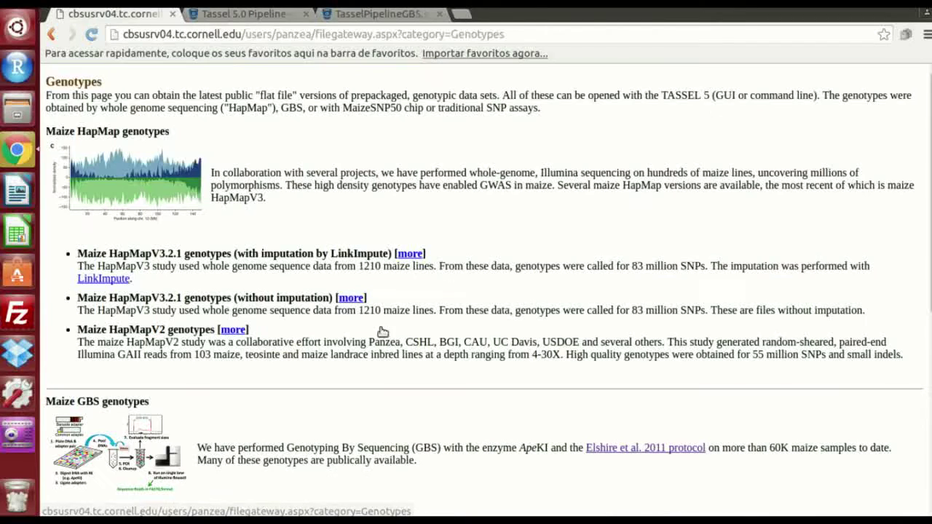
scroll(188, 265, "down", 1)
scroll(188, 266, "down", 4)
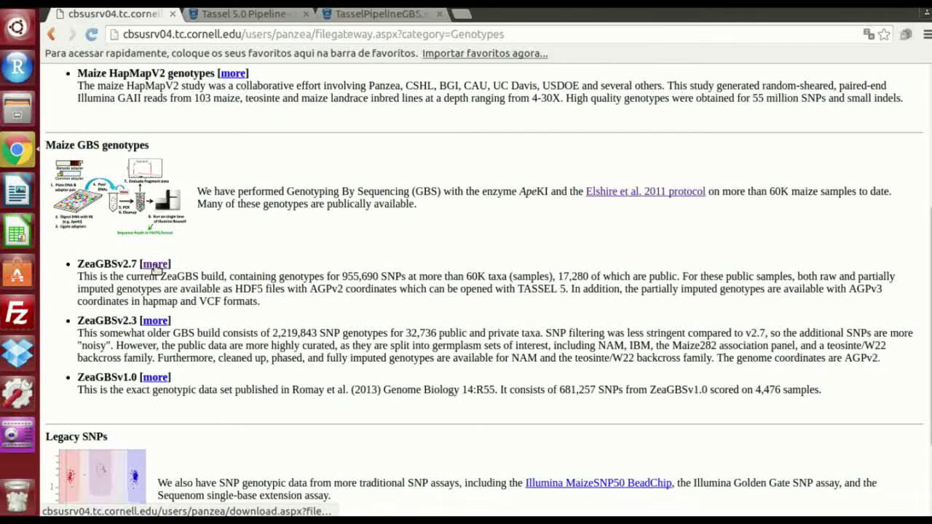
left_click(153, 266)
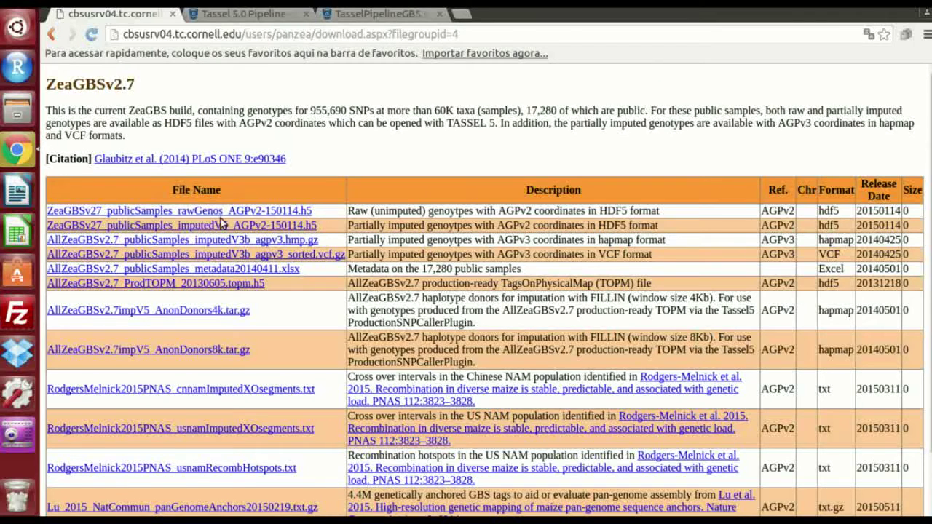
left_click_drag(280, 284, 47, 287)
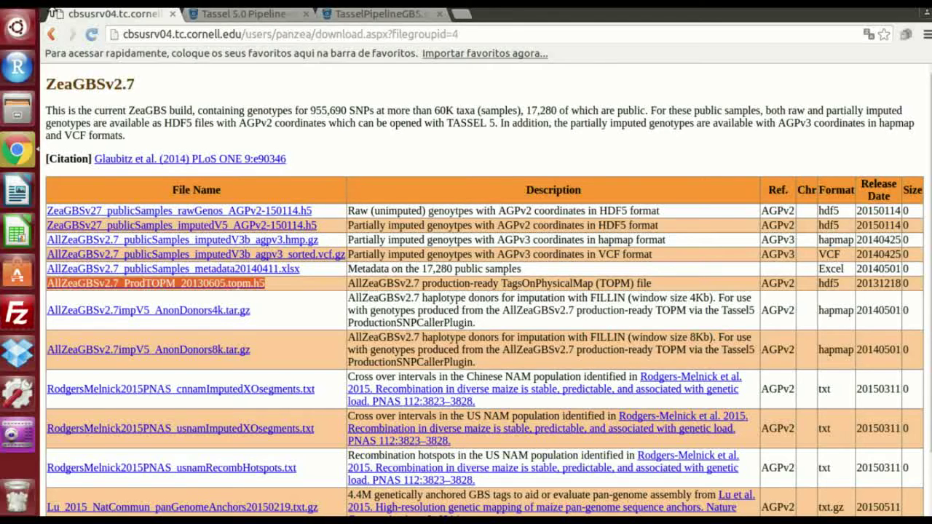
Step: Back in the file manager, open the barcode folder and check its MAIZEPlate1.txt key file
key("alt+Tab")
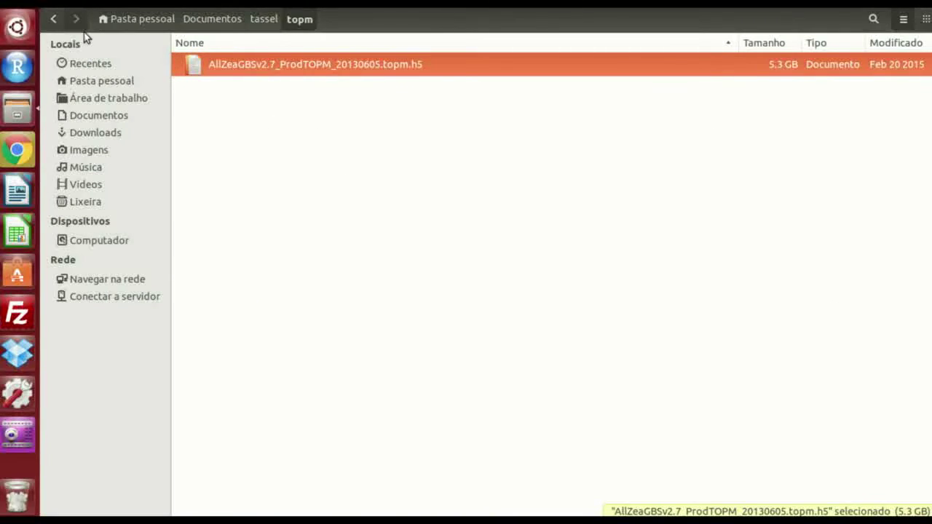
left_click(51, 18)
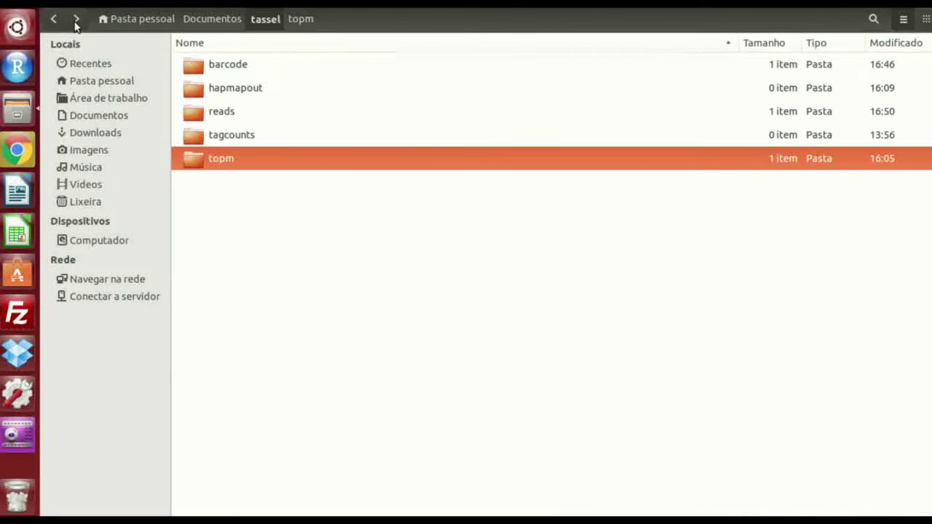
left_click(248, 212)
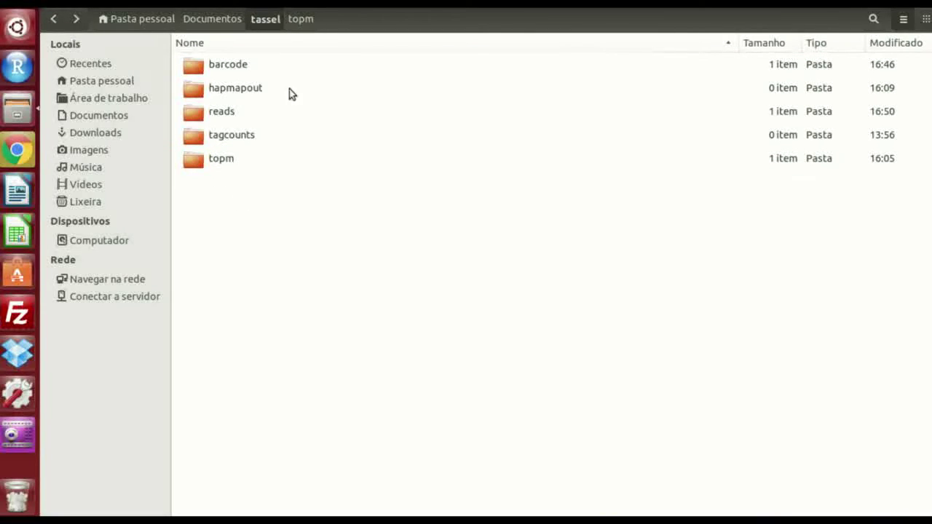
double_click(234, 67)
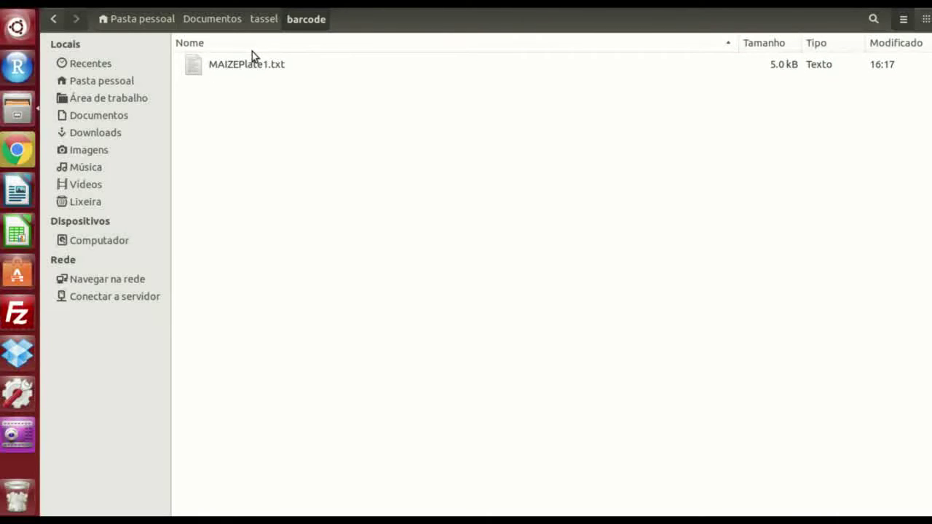
left_click(243, 61)
left_click(53, 18)
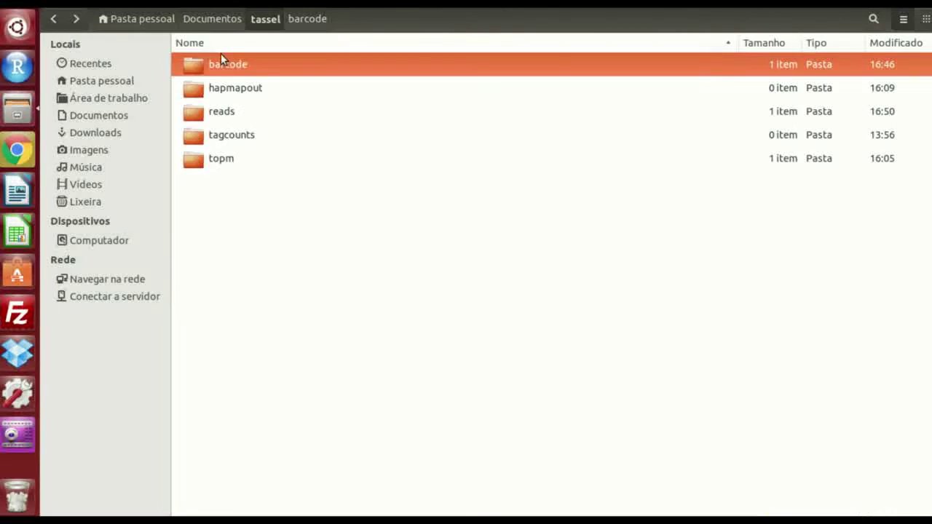
Step: Check the hapmapout, reads and empty tagcounts folders inside tassel
left_click(274, 88)
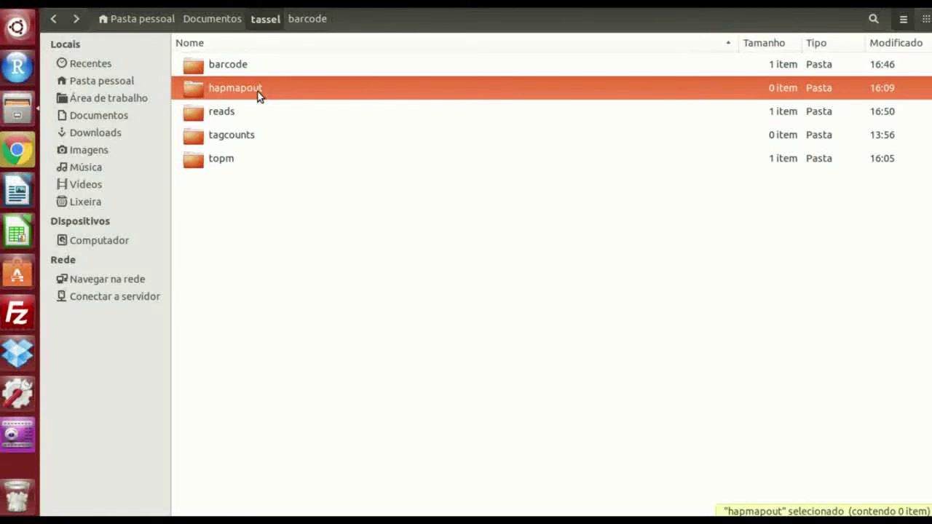
left_click(239, 120)
double_click(242, 119)
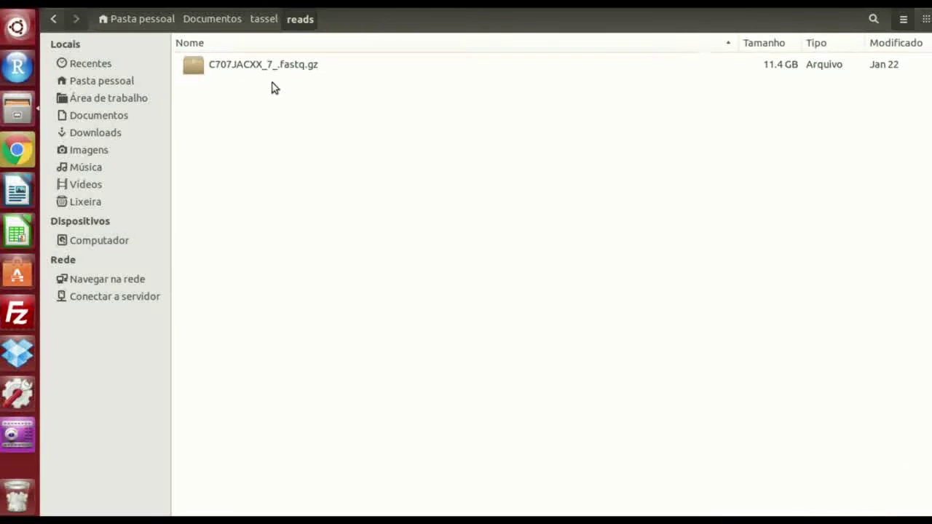
left_click(53, 19)
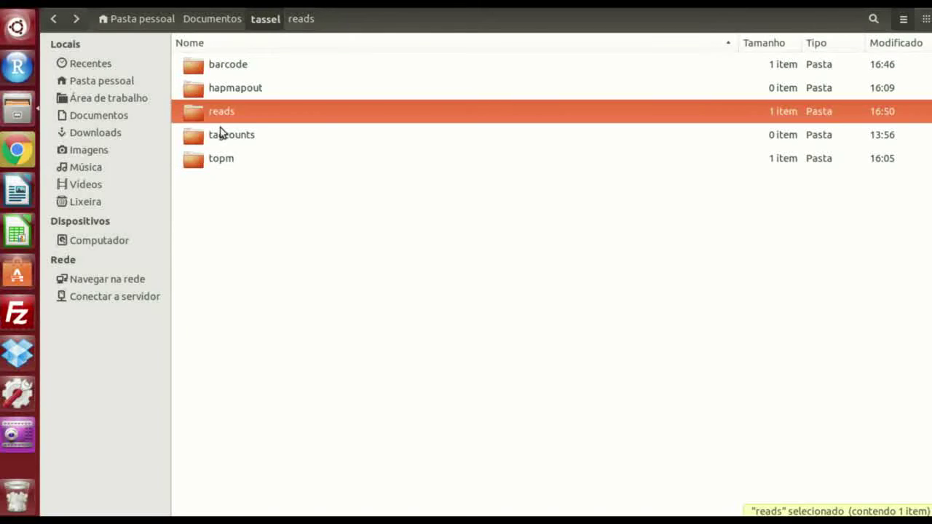
double_click(233, 139)
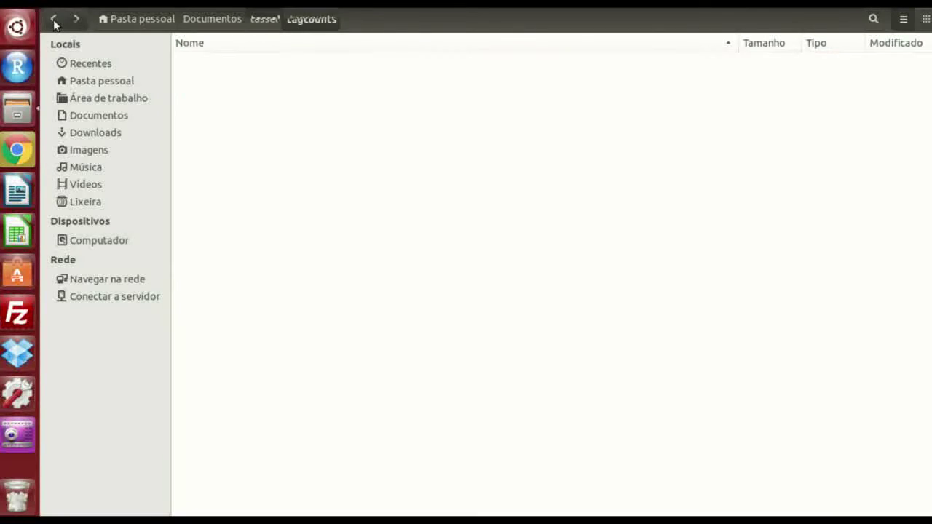
left_click(53, 19)
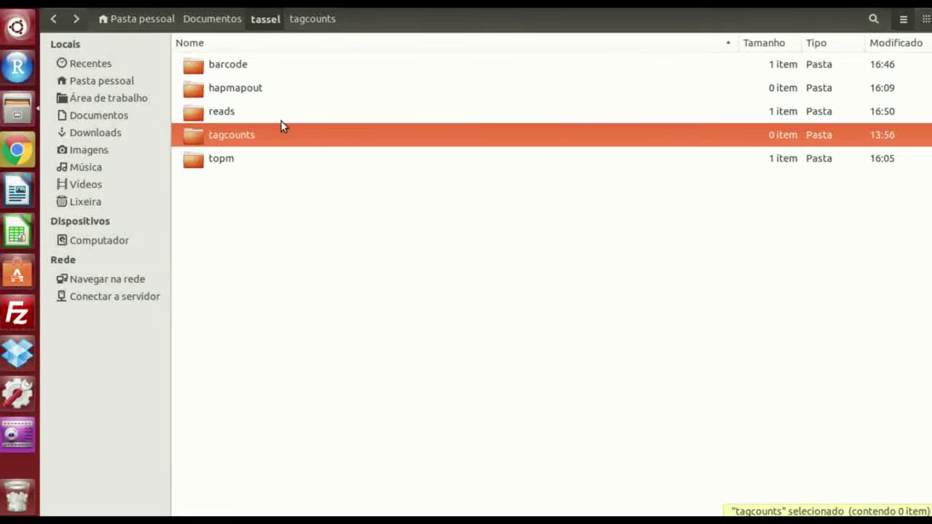
Step: Open topm to confirm AllZeaGBSv2.7_ProdTOPM_20130605.topm.h5 is there, then return to tassel
double_click(252, 161)
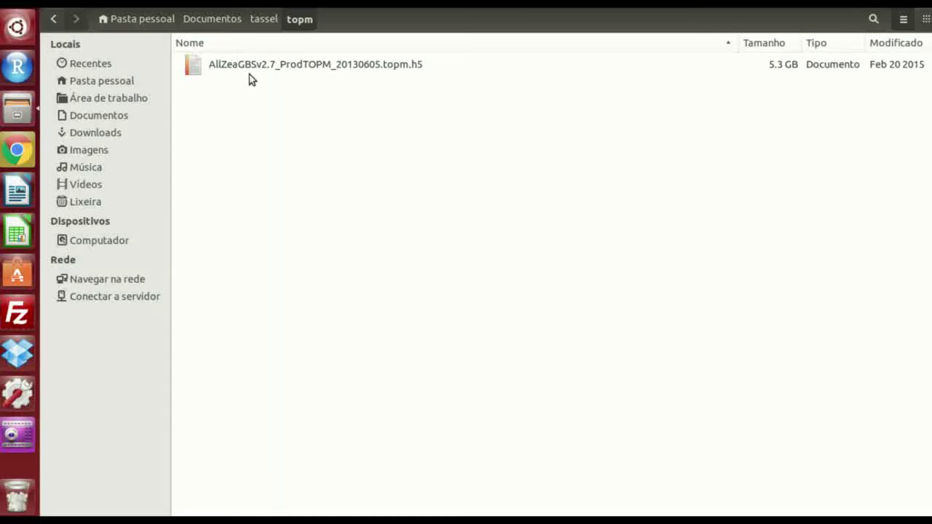
left_click(53, 22)
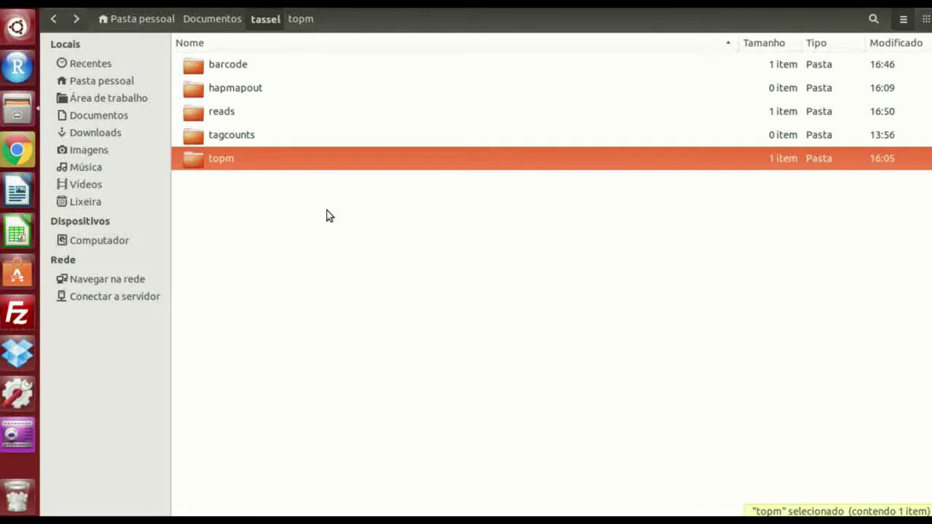
left_click(305, 73)
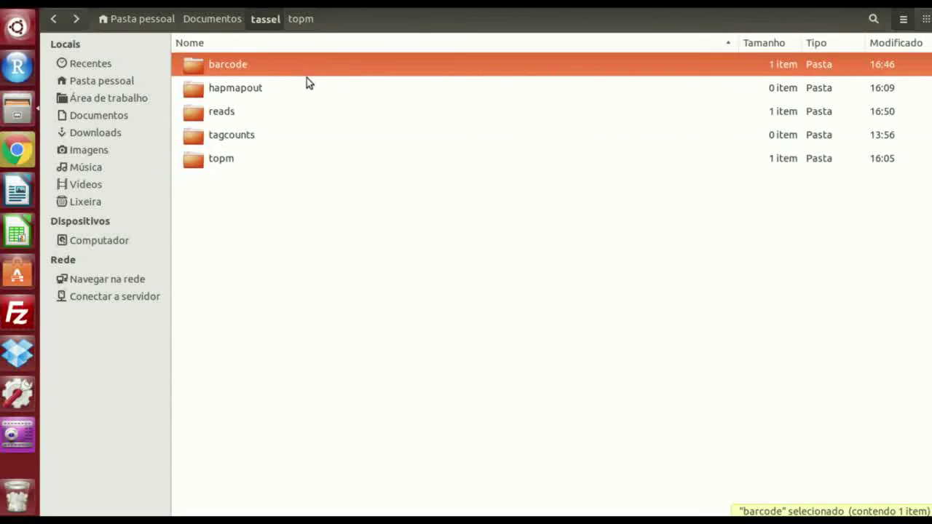
left_click(305, 83)
Step: Highlight -Xmx24g, its 24 memory value and the -ProductionSNPCallerPlugin name in the command
left_click(293, 71)
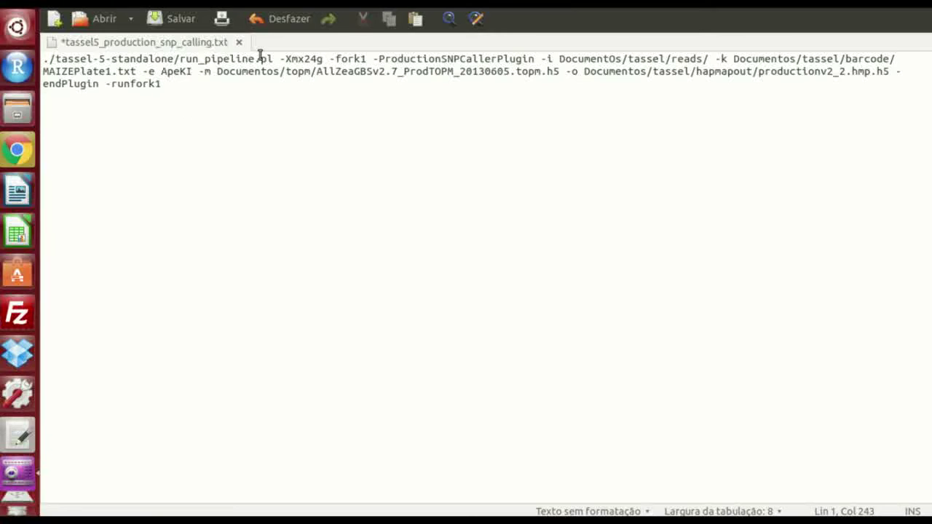
left_click_drag(45, 58, 323, 61)
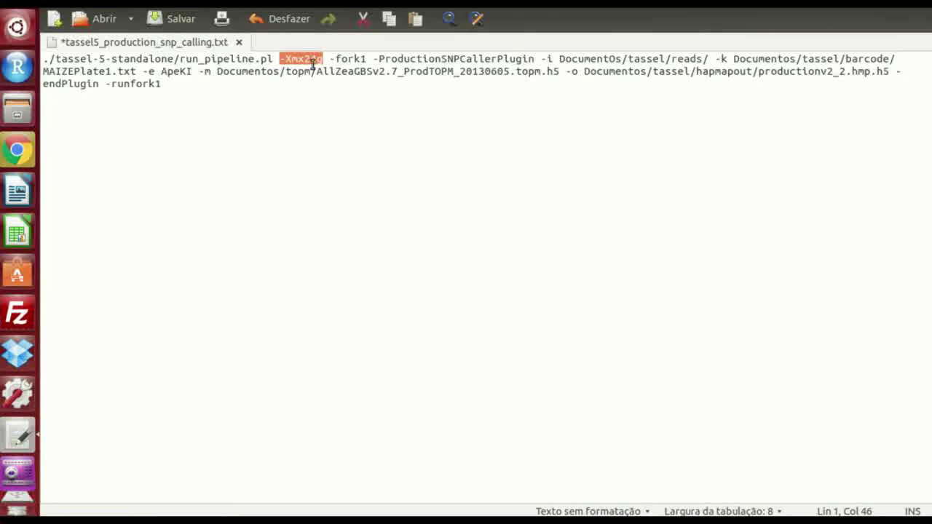
left_click(312, 59)
left_click_drag(305, 62, 321, 61)
left_click_drag(374, 61, 535, 61)
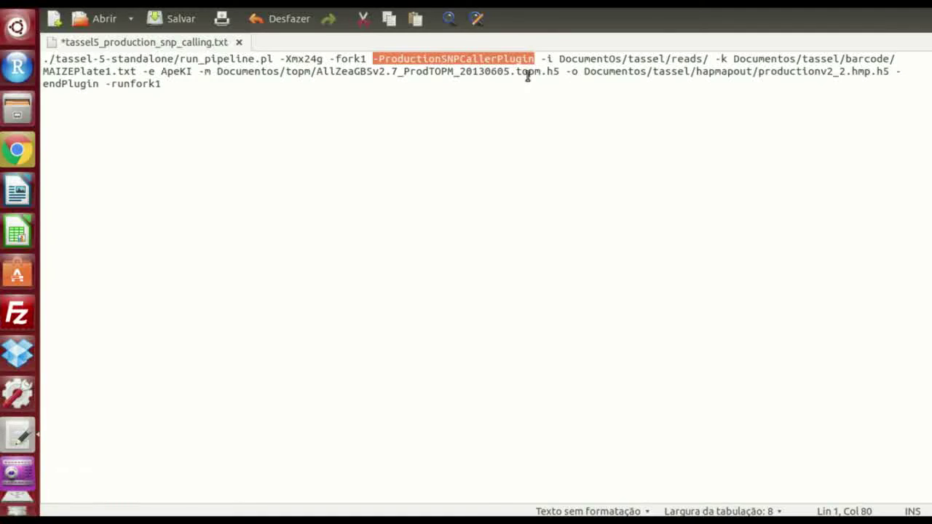
left_click(632, 102)
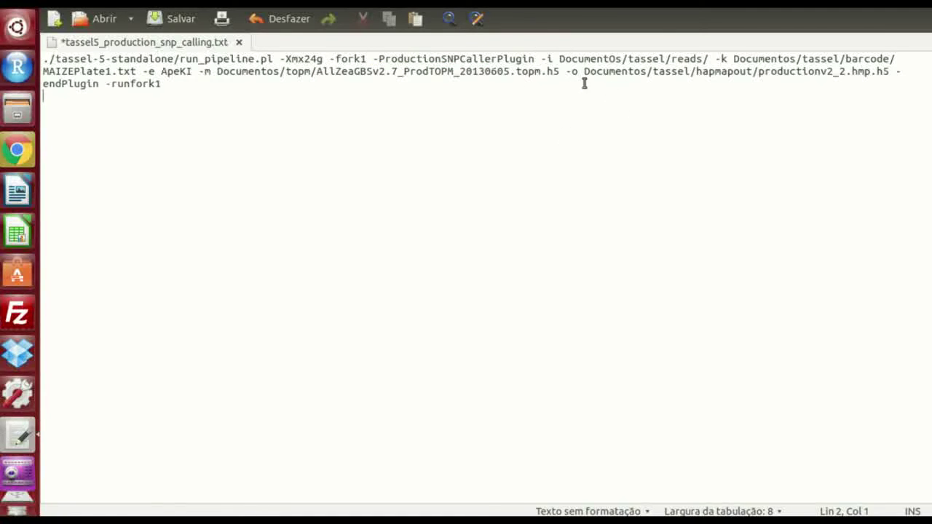
Step: Correct 'DocumentOs' to 'Documentos' in the reads path, then review the -k barcode path
left_click(620, 59)
key("BackSpace")
type("o")
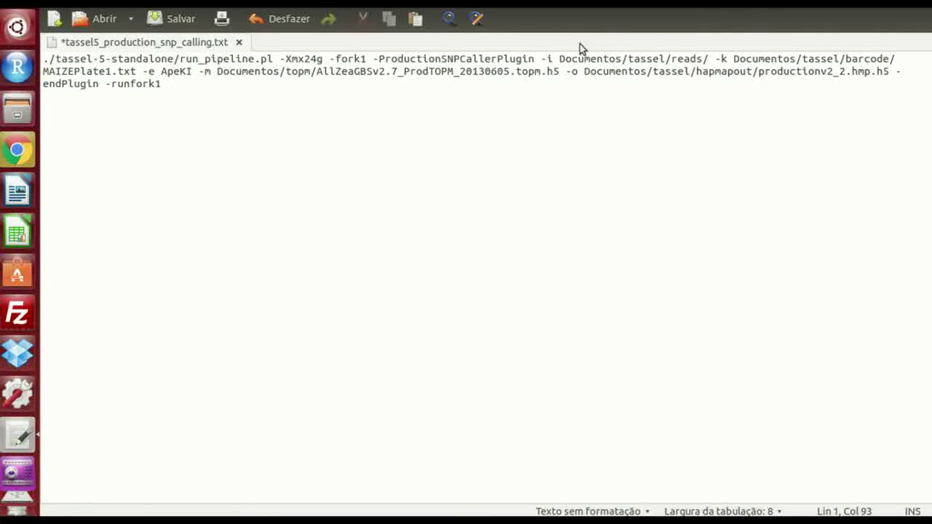
left_click_drag(559, 59, 709, 59)
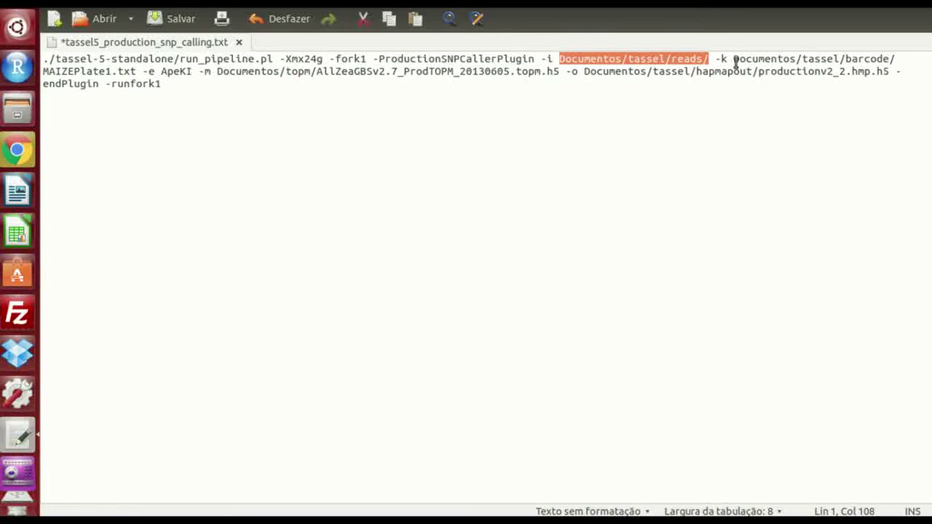
left_click_drag(733, 60, 890, 58)
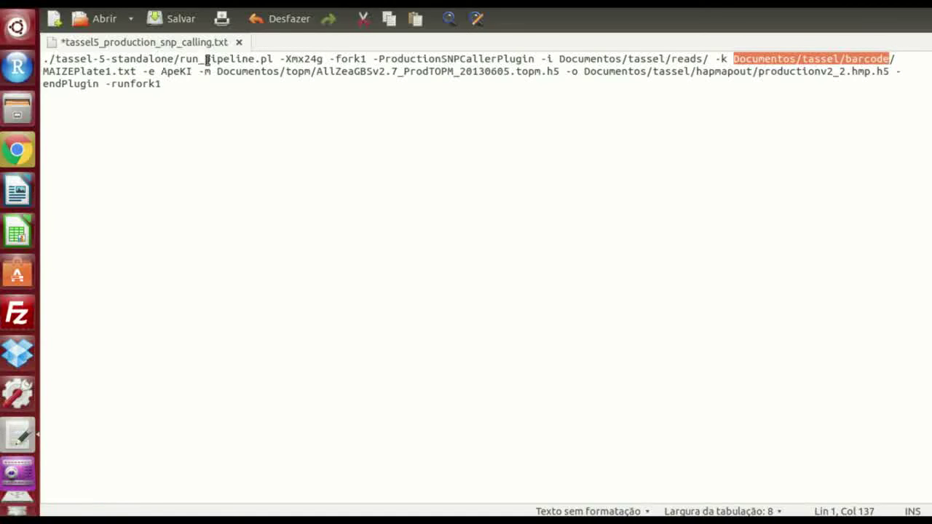
left_click(896, 59)
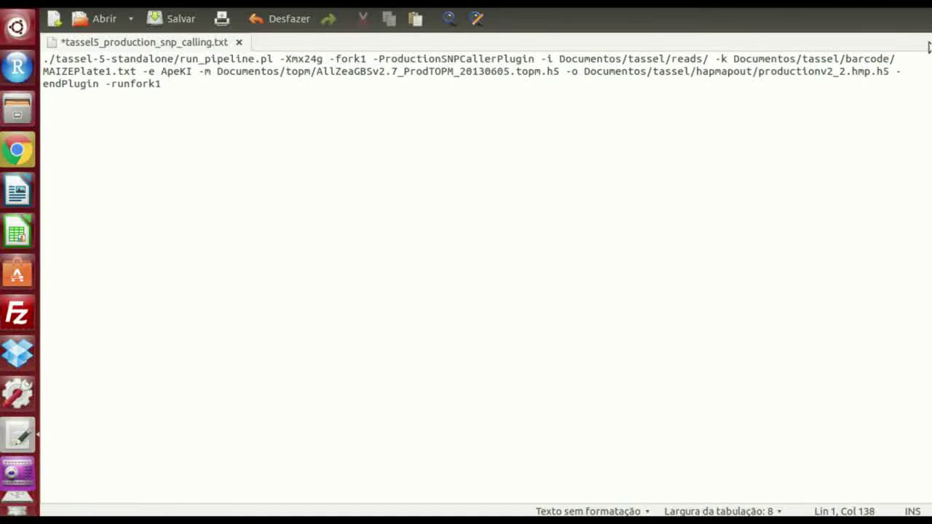
Step: Review the MAIZEPlate1.txt key file, the ApeKI enzyme and the -m TOPM path
left_click_drag(137, 72, 41, 71)
left_click(143, 72)
left_click_drag(160, 72, 193, 72)
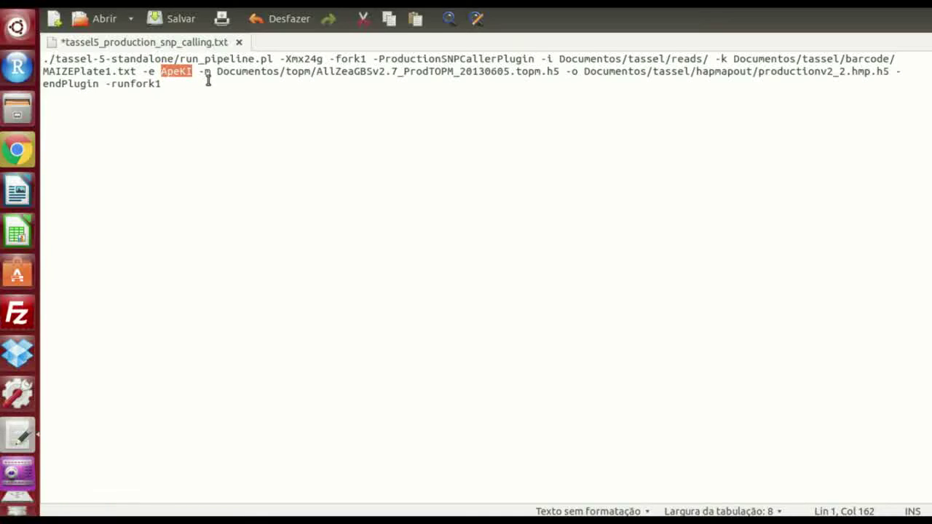
left_click(211, 71)
left_click_drag(217, 72, 549, 77)
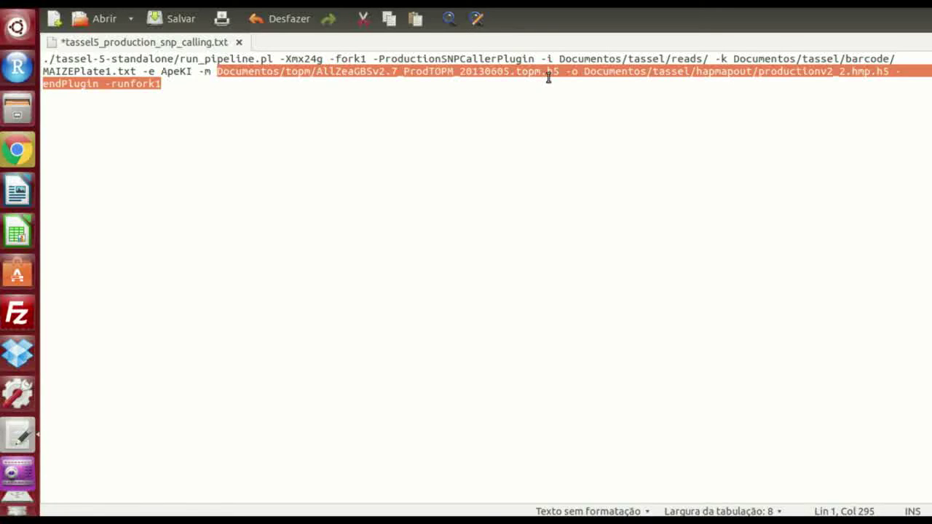
Step: Insert 'tassel/' after 'Documentos/' in the -m TOPM file path
left_click(282, 71)
key("Left")
type("tassel/")
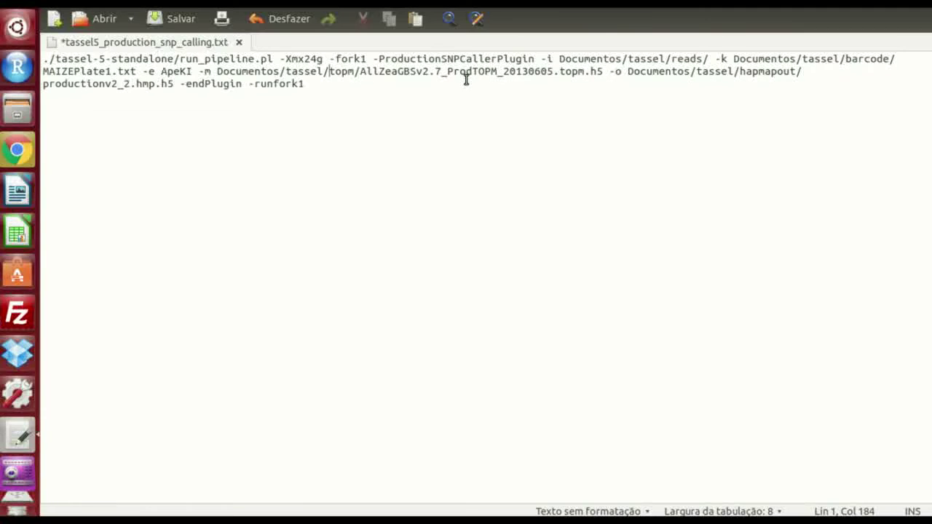
left_click_drag(603, 70, 486, 71)
Step: Review the productionv2_2.hmp.h5 output path, add a line below, and select the whole command
left_click(622, 71)
left_click_drag(629, 73, 173, 77)
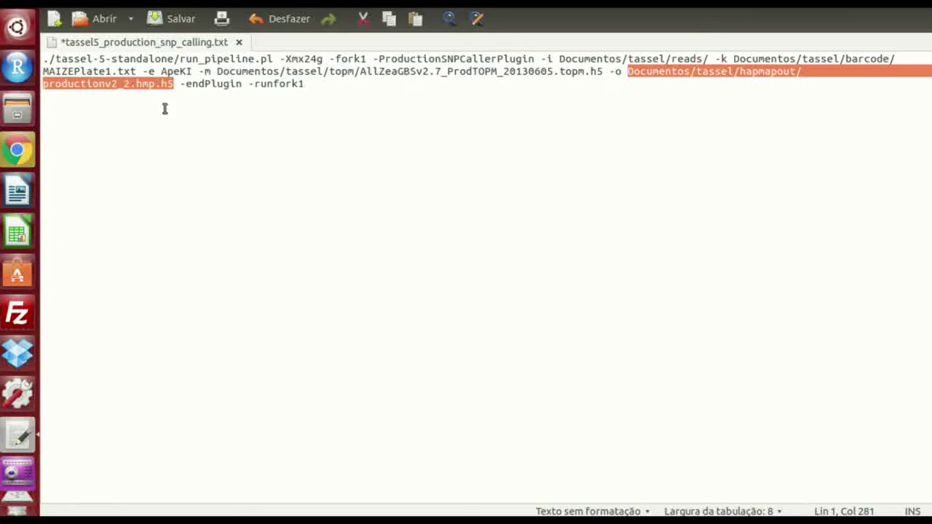
left_click(182, 85)
left_click_drag(168, 84, 42, 86)
key("Left")
key("Return")
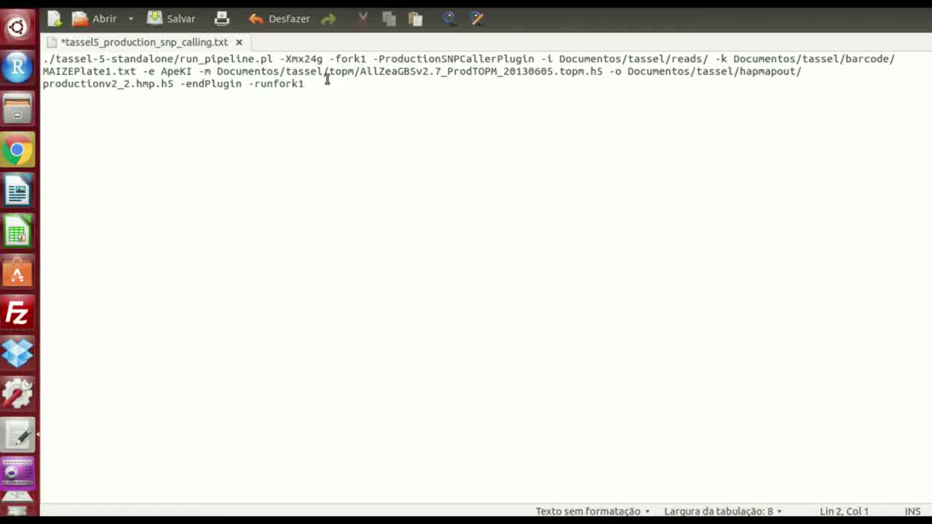
left_click_drag(306, 83, 34, 63)
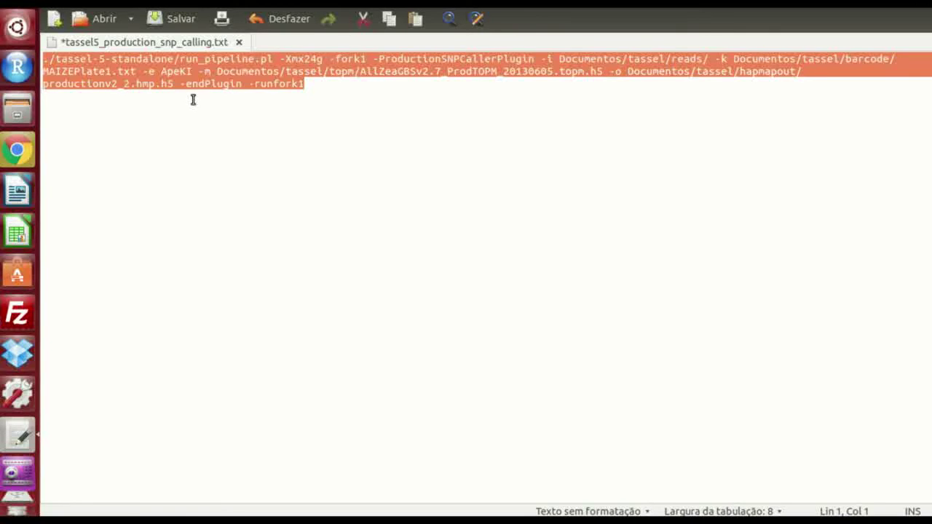
Step: Bring up the TASSEL 5.0 Pipeline guide tab in Chrome and scroll through it
left_click(29, 151)
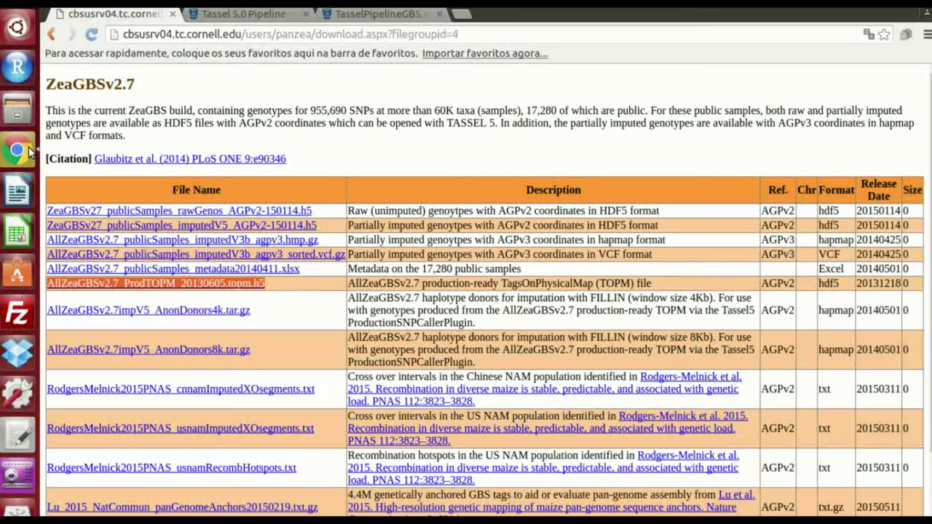
left_click(221, 19)
mouse_move(276, 211)
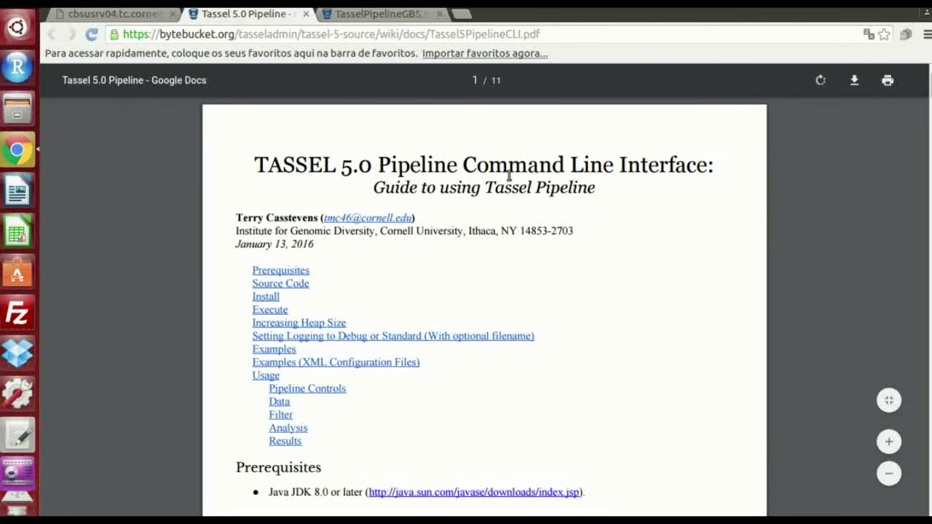
scroll(516, 177, "down", 2)
scroll(507, 170, "up", 3)
Step: Page through TasselPipelineGBS.pdf, highlighting its GBS pipeline title
key("ctrl+Tab")
left_click_drag(325, 175, 600, 176)
scroll(568, 183, "down", 5)
scroll(568, 193, "down", 15)
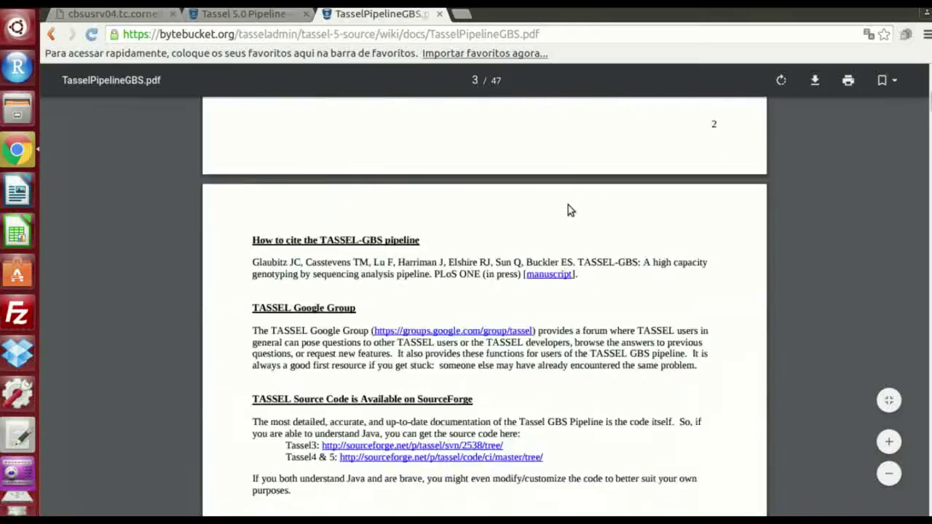
scroll(568, 211, "down", 12)
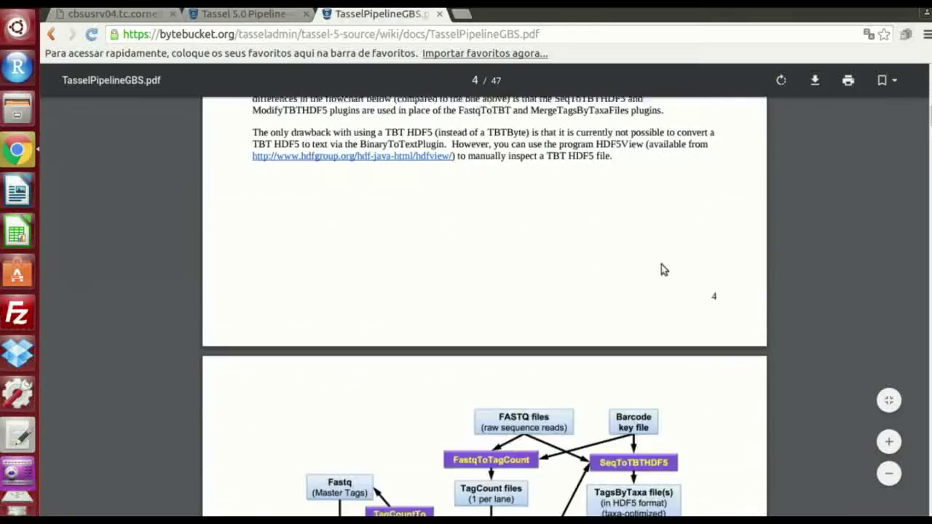
scroll(757, 199, "down", 20)
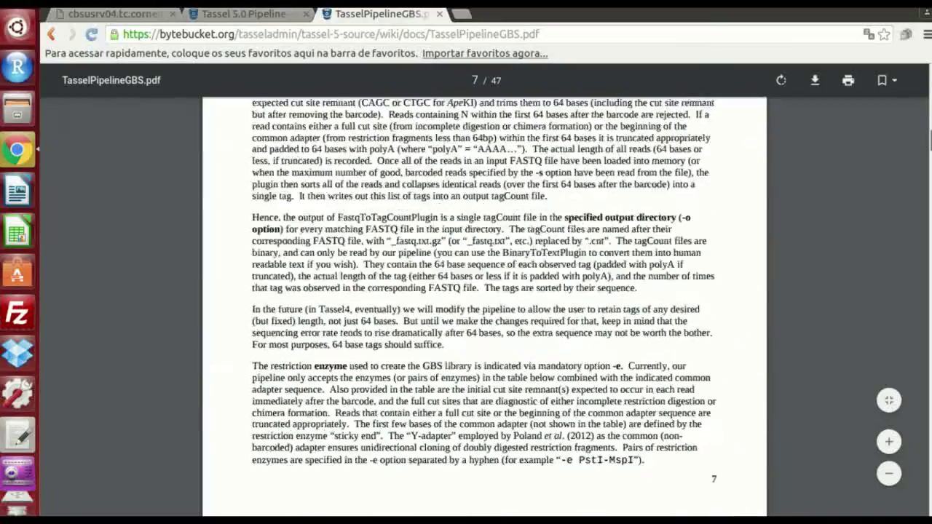
scroll(780, 193, "down", 5)
scroll(787, 180, "up", 20)
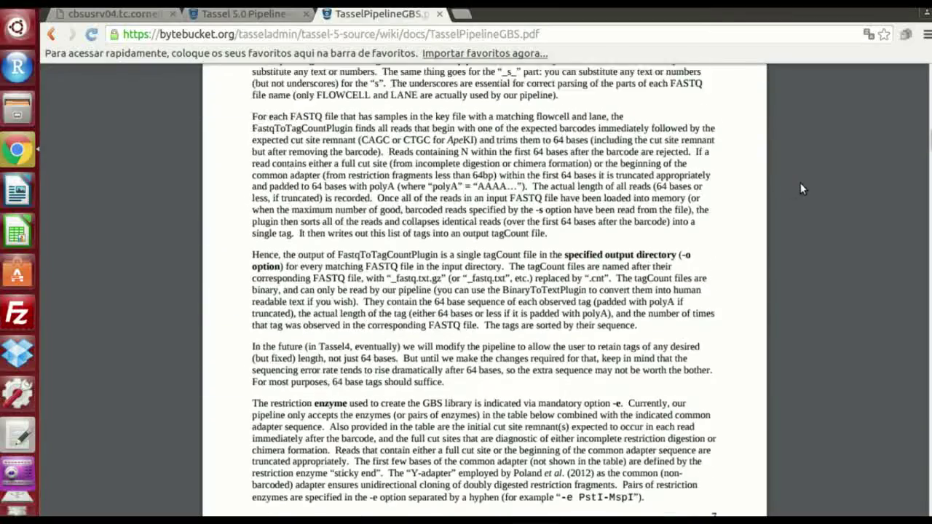
scroll(778, 192, "up", 1)
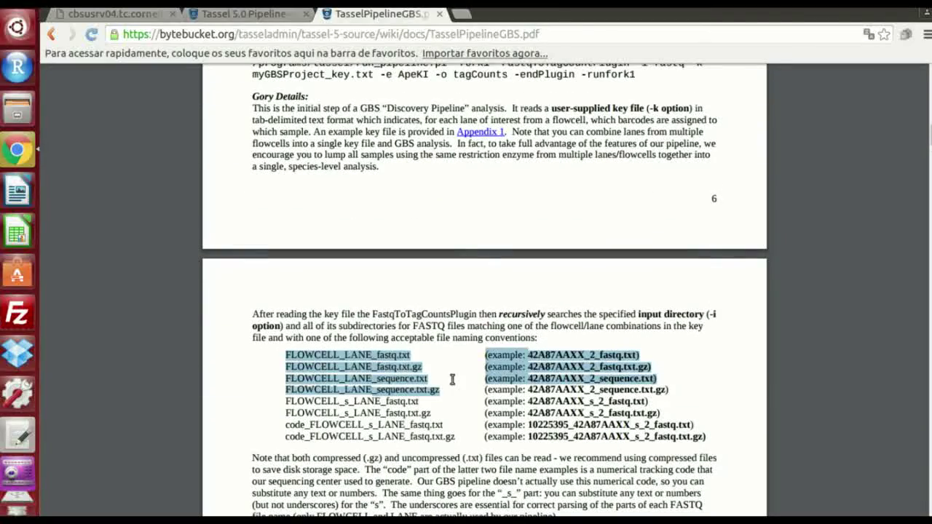
scroll(452, 379, "down", 8)
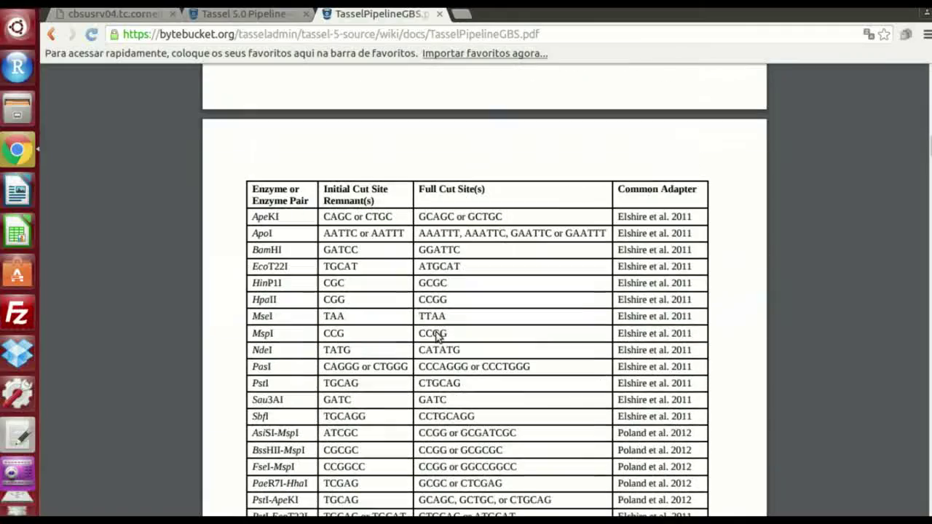
Step: Highlight ApeKI in the enzyme table, then return to the TASSEL 5.0 Pipeline guide
left_click_drag(252, 215, 315, 218)
scroll(316, 218, "down", 15)
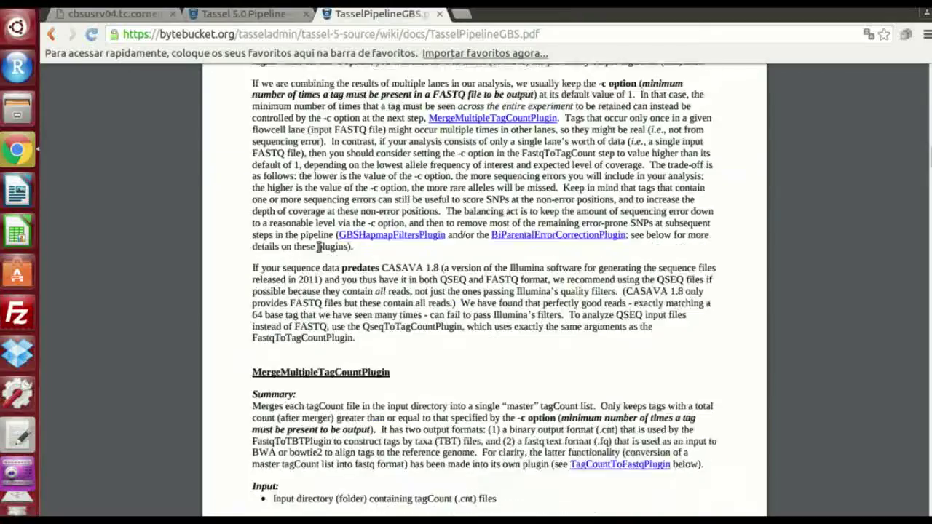
scroll(332, 255, "down", 5)
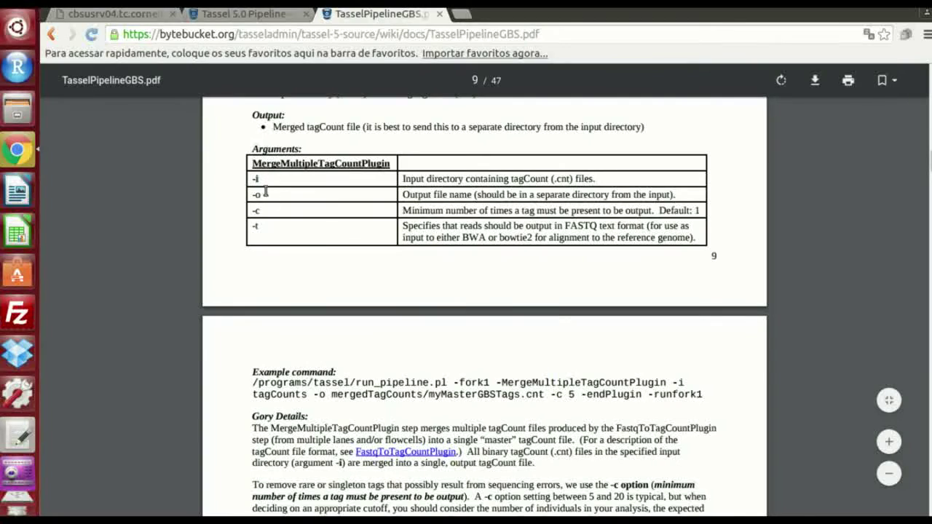
scroll(358, 165, "up", 8)
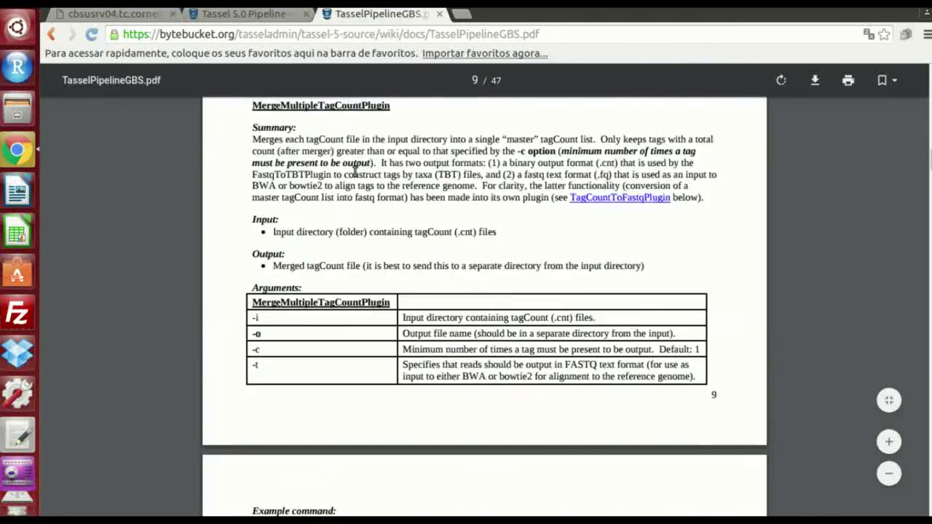
scroll(386, 138, "up", 20)
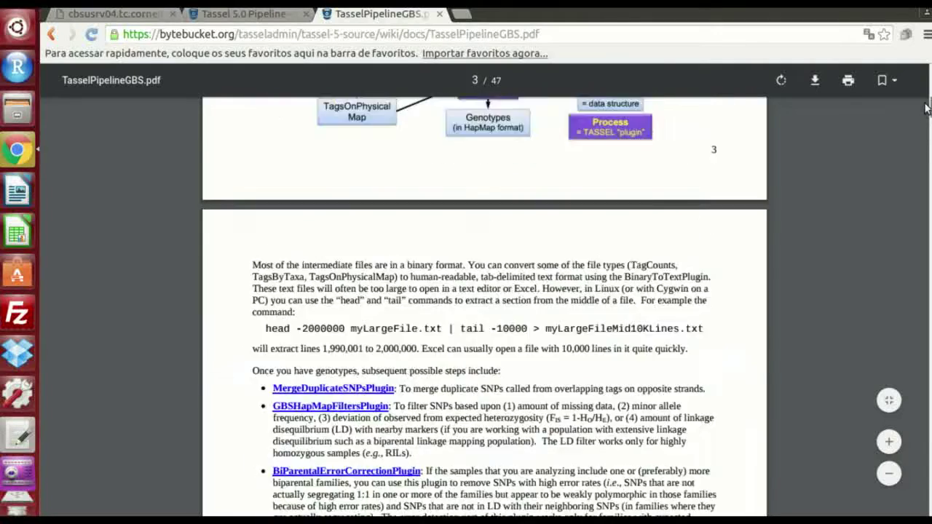
left_click(237, 13)
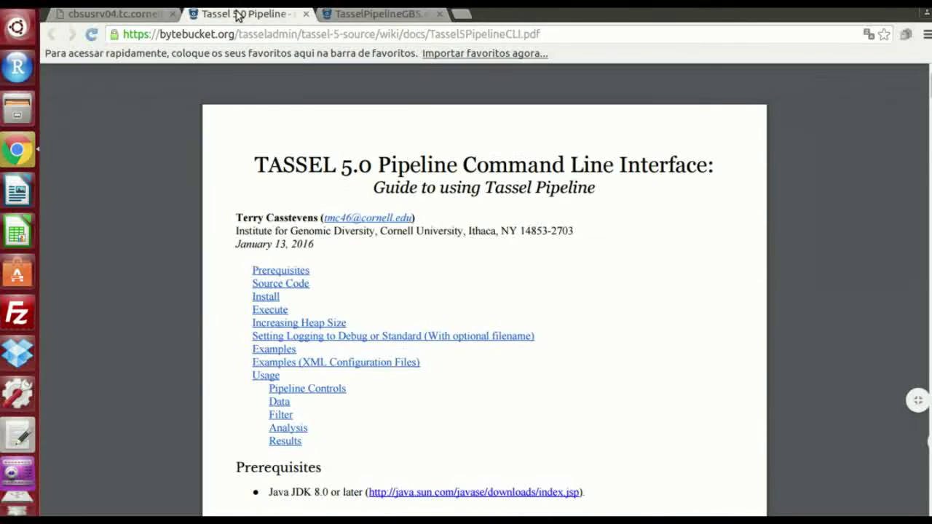
mouse_move(279, 71)
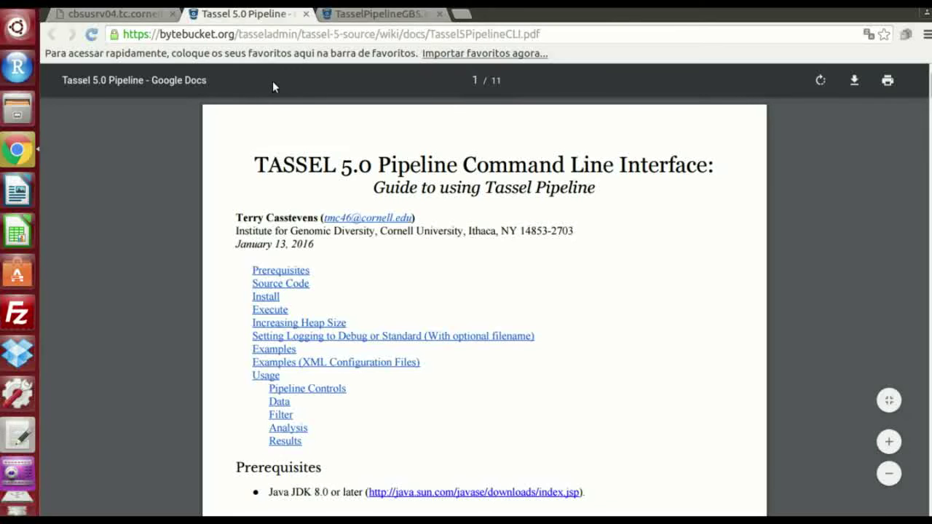
Step: Select the run_pipeline.pl command text in gedit to copy it
left_click(18, 111)
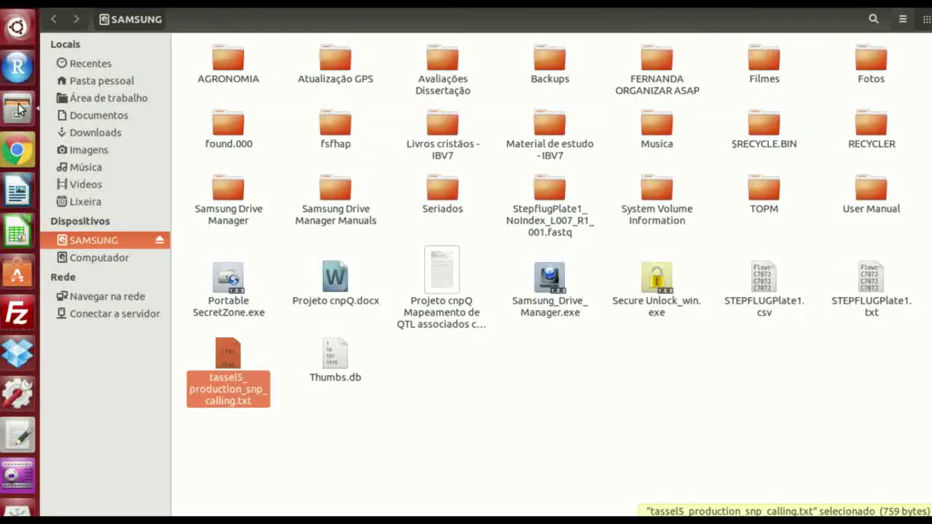
left_click(17, 151)
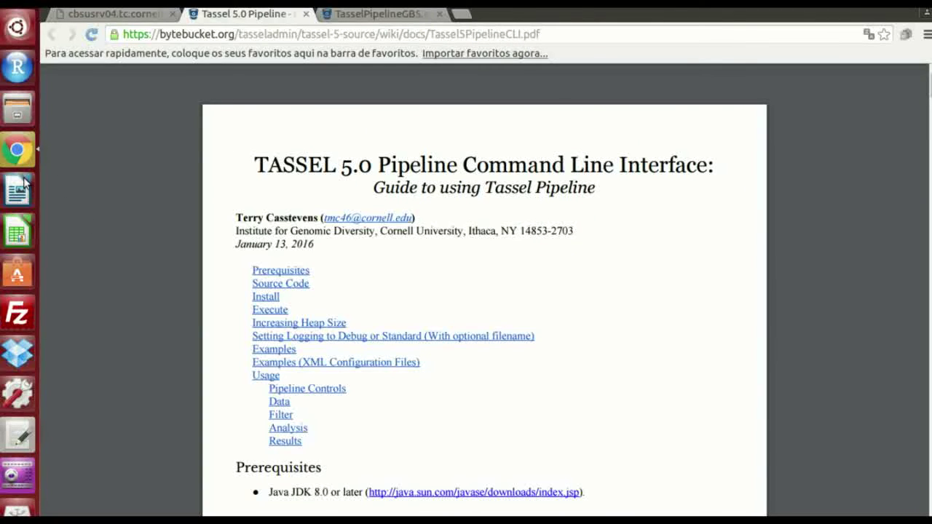
key("ctrl+alt+t")
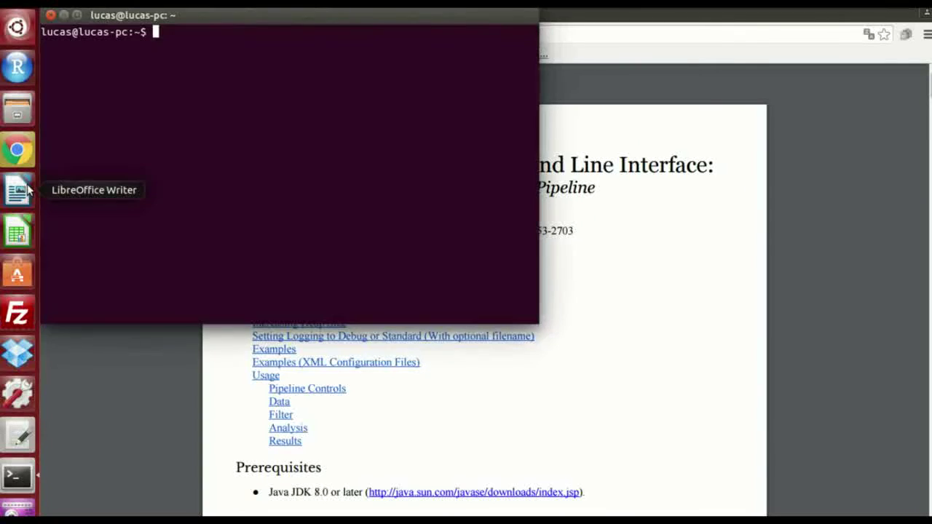
right_click(186, 34)
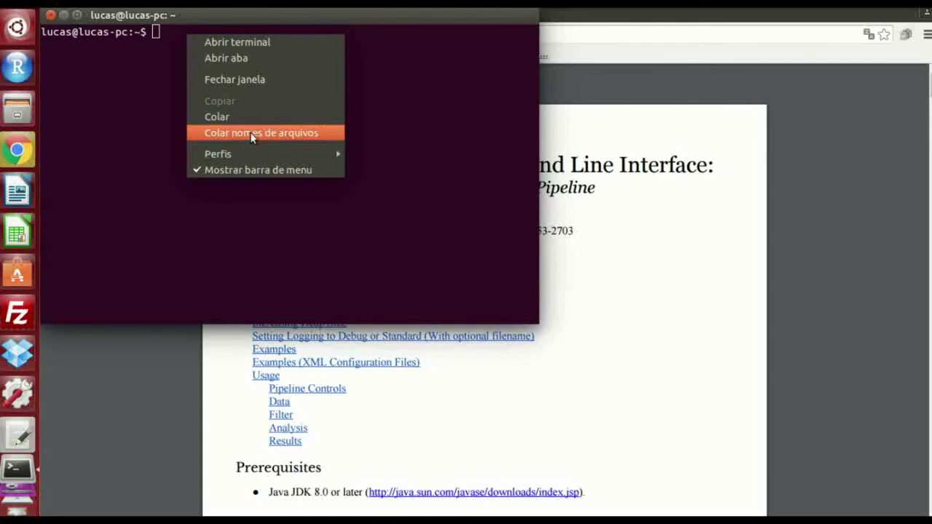
left_click(52, 139)
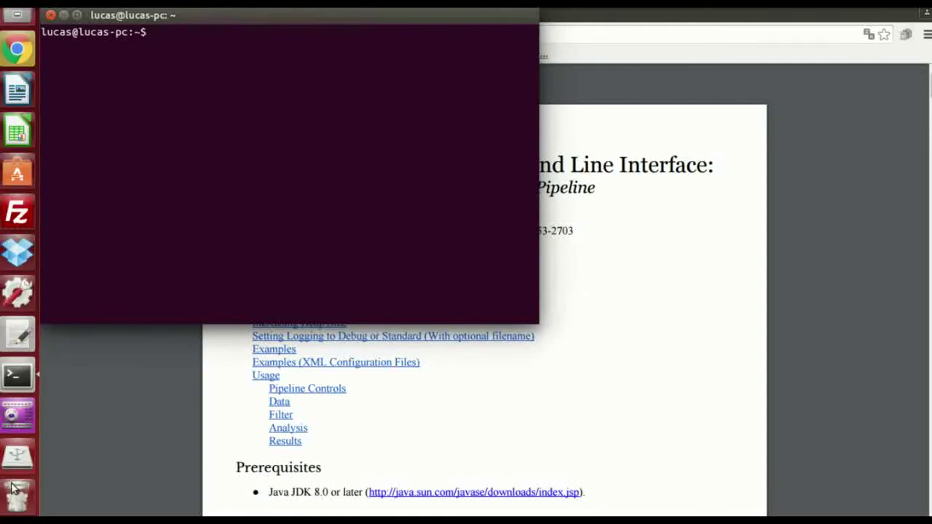
left_click(19, 334)
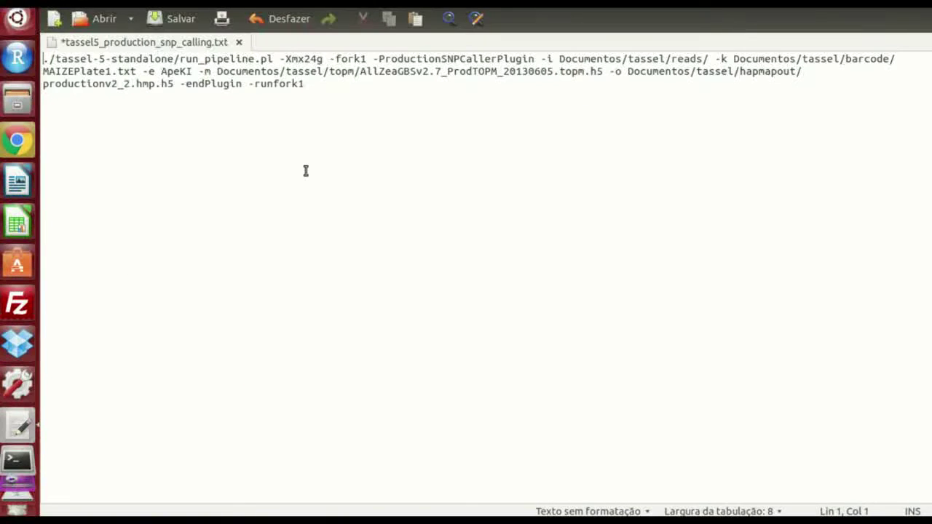
left_click_drag(344, 96, 42, 59)
key("ctrl+c")
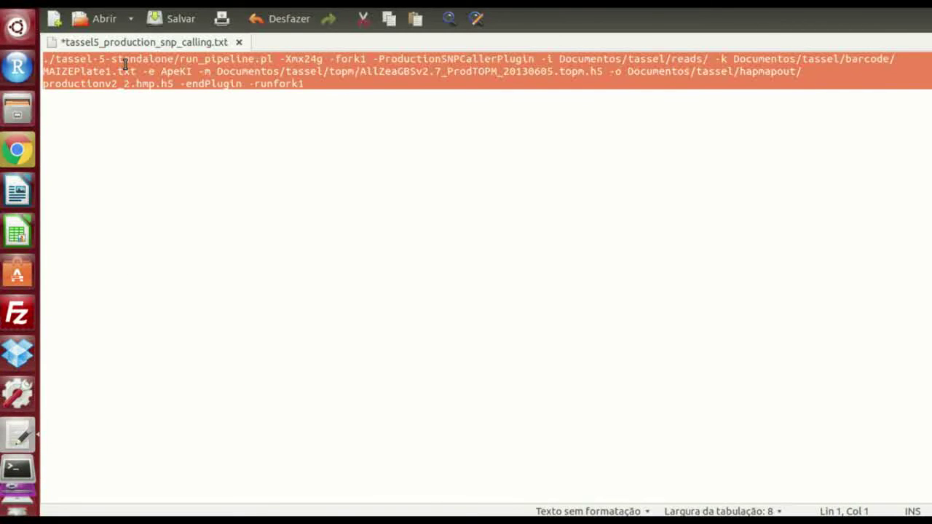
left_click(22, 304)
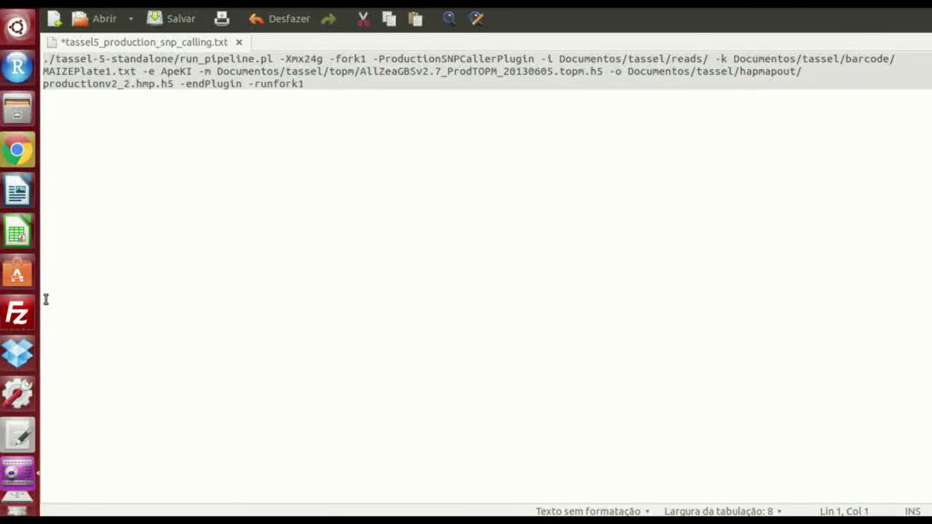
Step: Open a new terminal window, then move and widen it beside the editor
key("ctrl+alt+t")
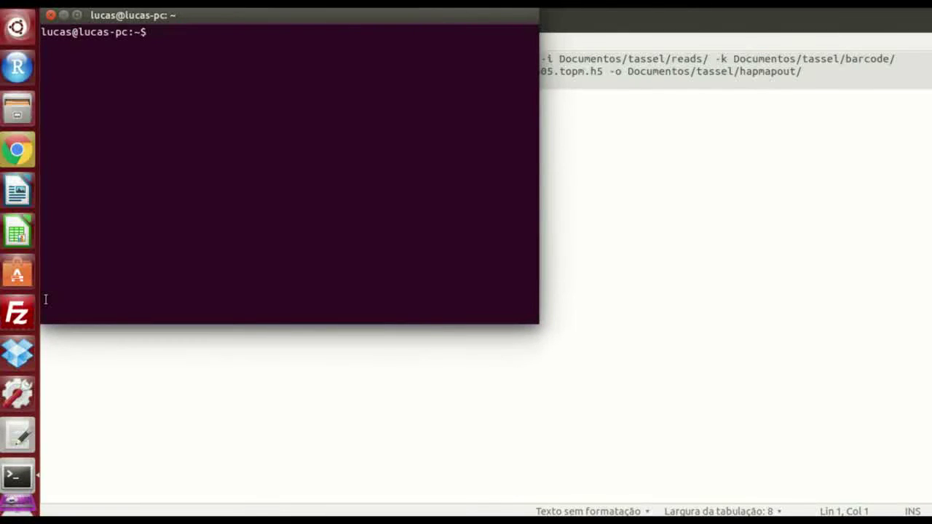
left_click_drag(440, 15, 543, 139)
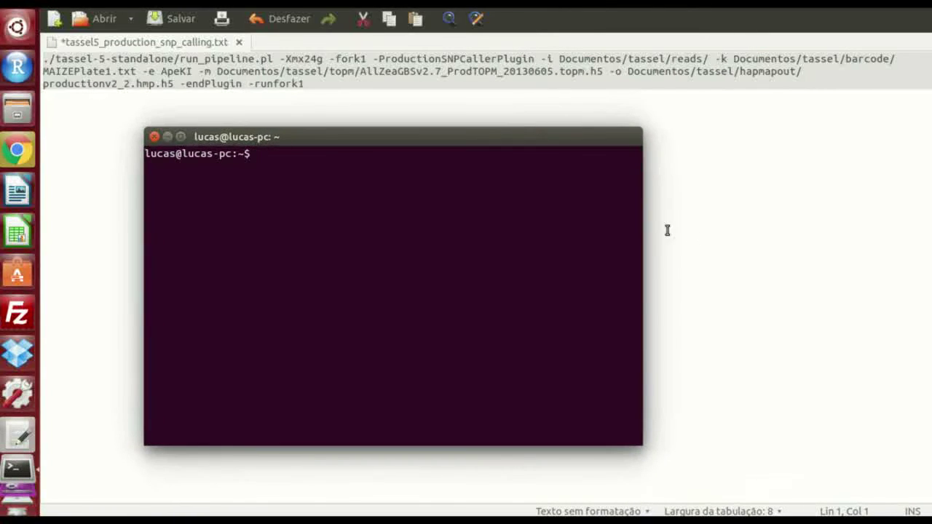
left_click_drag(641, 238, 899, 232)
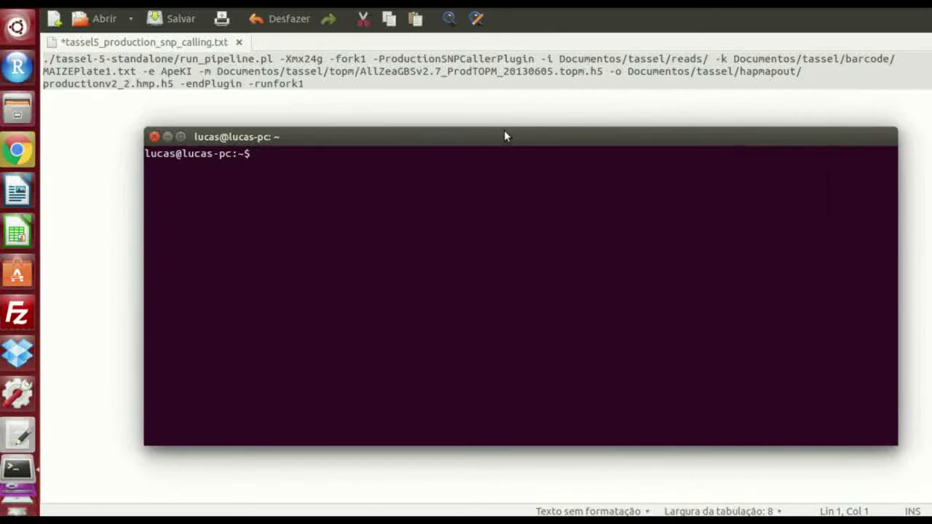
left_click_drag(504, 136, 410, 146)
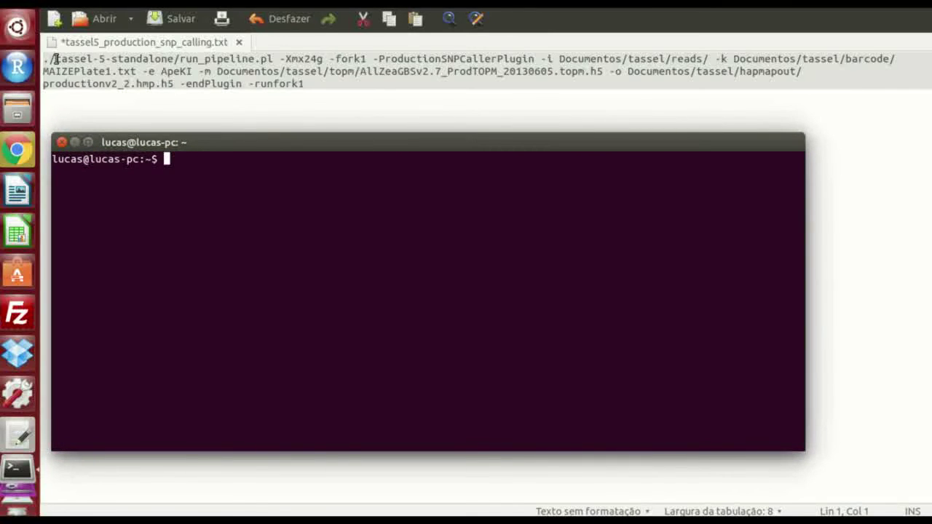
left_click_drag(54, 58, 274, 62)
left_click(17, 470)
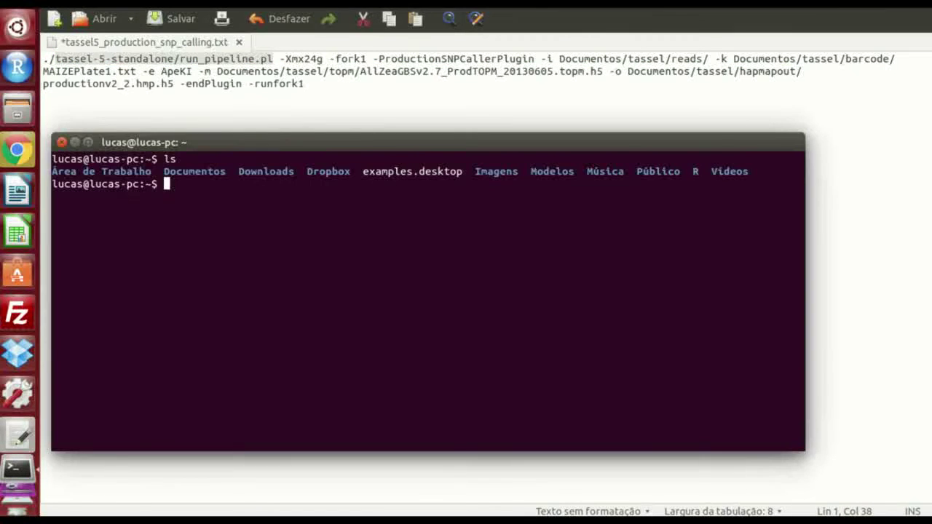
Step: Change into Documentos with cd Documentos and list its contents with ls
type("Docu")
key("BackSpace")
key("BackSpace")
key("BackSpace")
key("BackSpace")
type("CD")
key("BackSpace")
key("BackSpace")
type("cd Documentos")
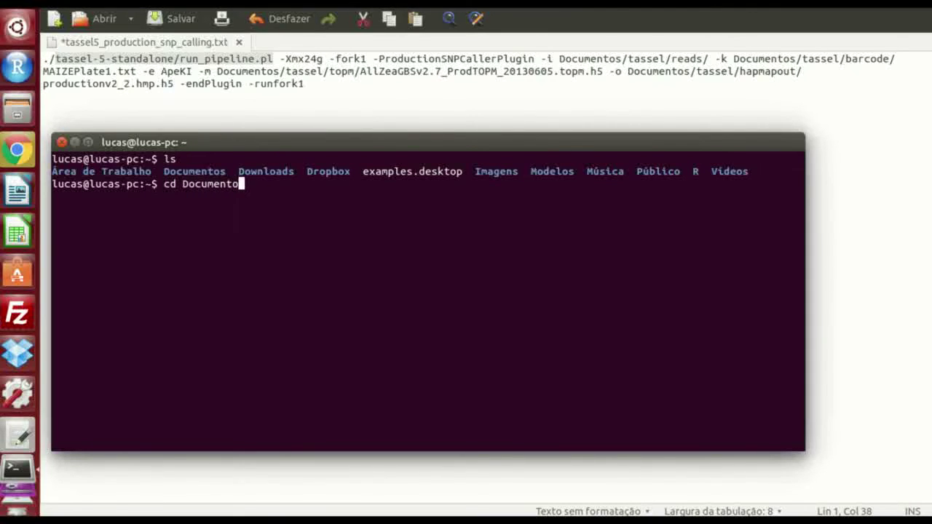
key("Return")
type("ls")
key("Return")
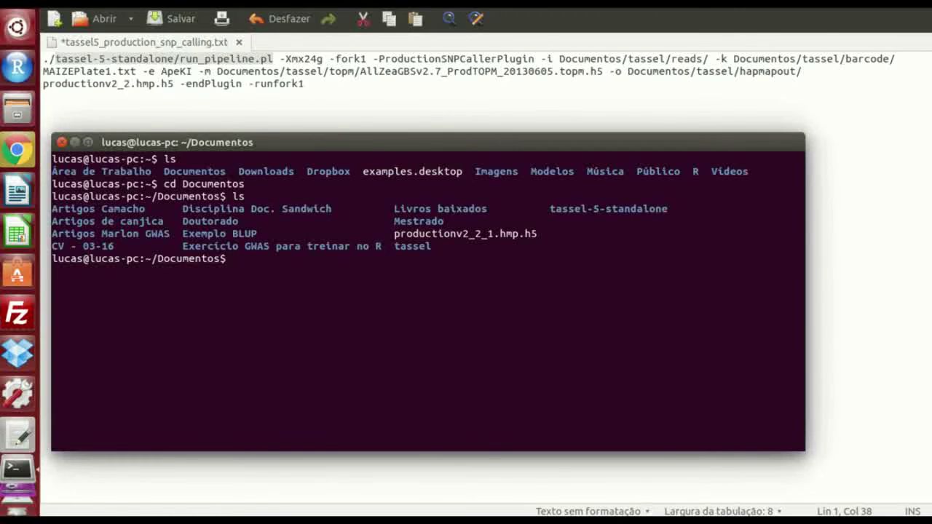
left_click_drag(548, 208, 667, 209)
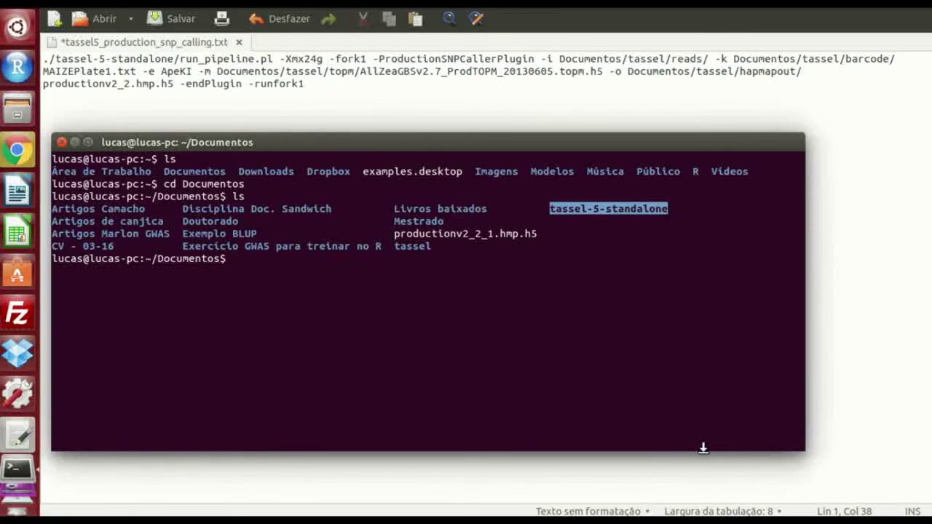
Step: Paste the ProductionSNPCallerPlugin command at the prompt and run it
key("Up")
key("Up")
key("Down")
key("Down")
key("ctrl+shift+v")
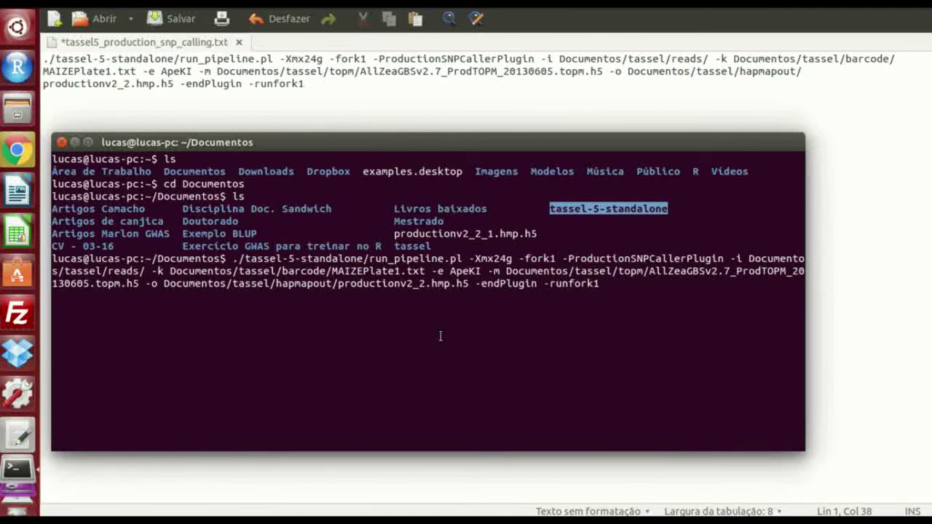
key("Return")
key("ctrl+c")
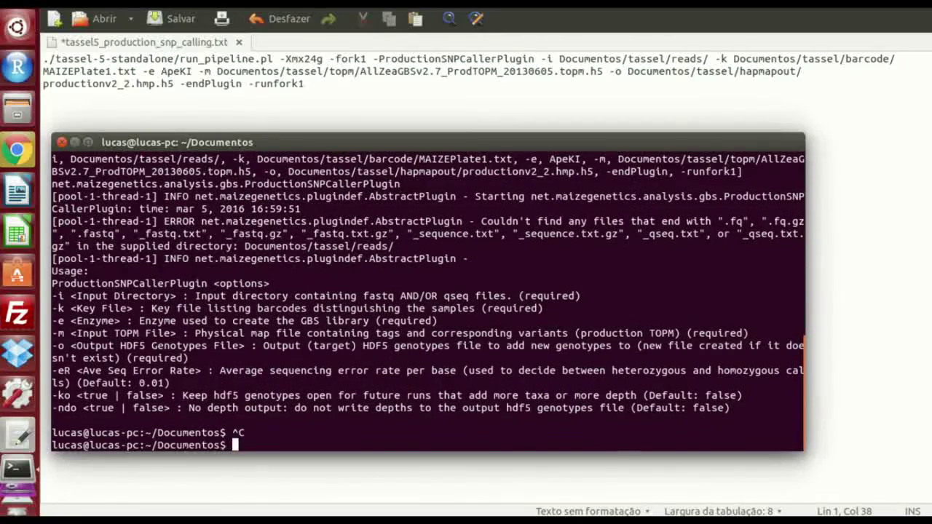
scroll(461, 315, "up", 4)
scroll(461, 319, "down", 4)
scroll(456, 320, "up", 4)
scroll(448, 314, "down", 4)
scroll(306, 269, "up", 10)
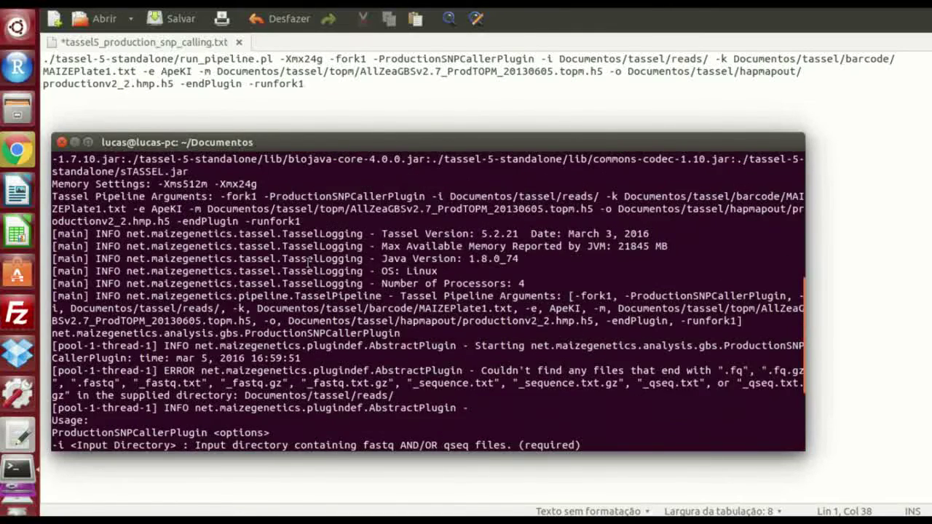
scroll(309, 262, "down", 10)
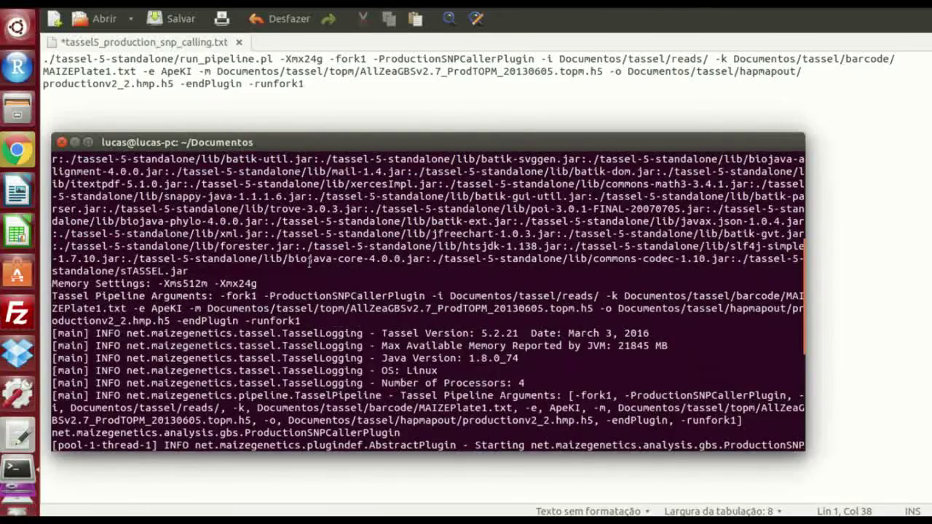
scroll(309, 264, "up", 6)
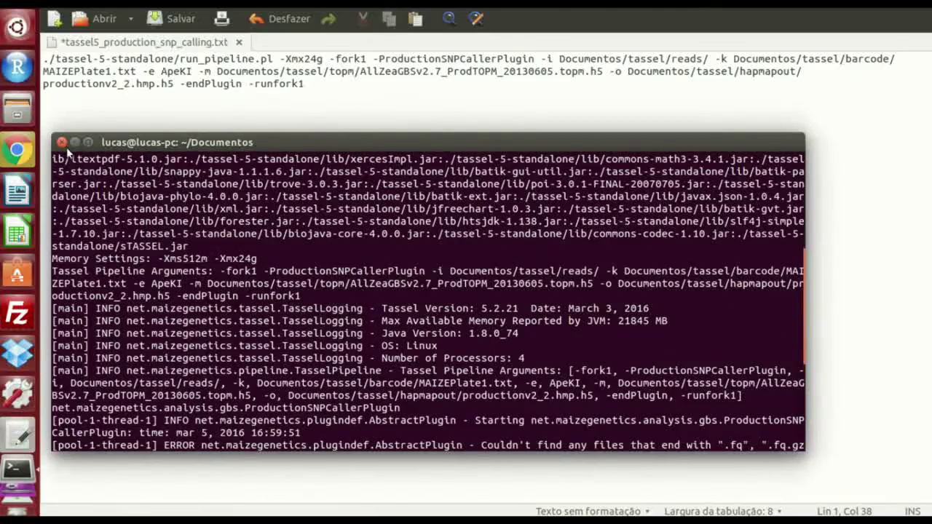
scroll(114, 209, "down", 6)
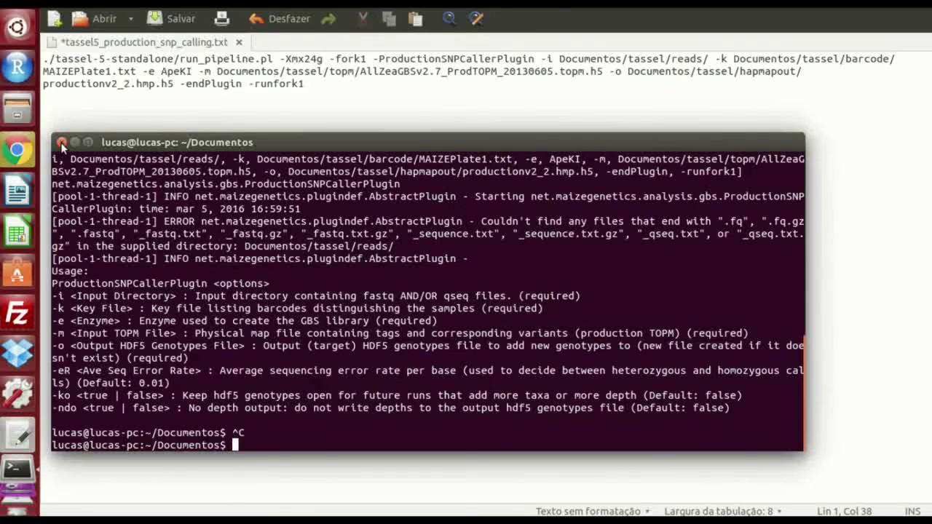
Step: Close the terminal and open Documentos/tassel/hapmapout in Files, finding it empty
left_click(62, 142)
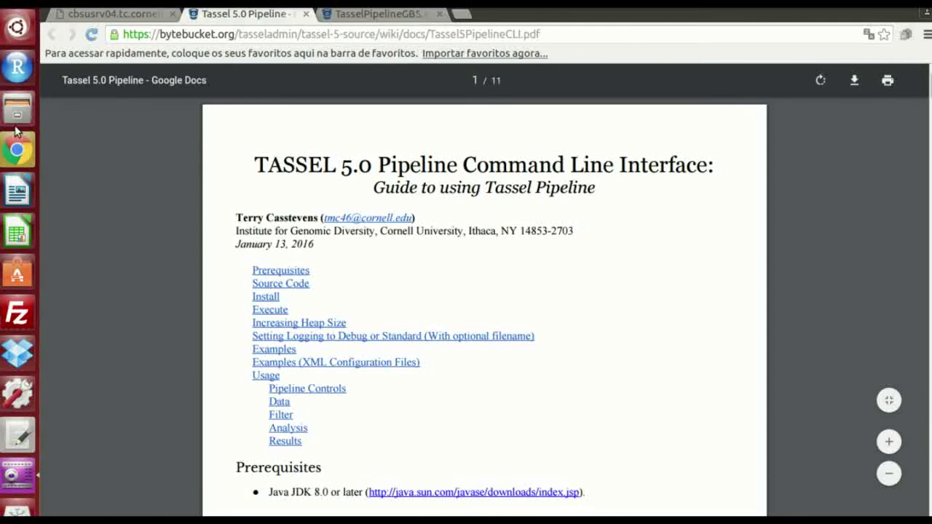
left_click(18, 117)
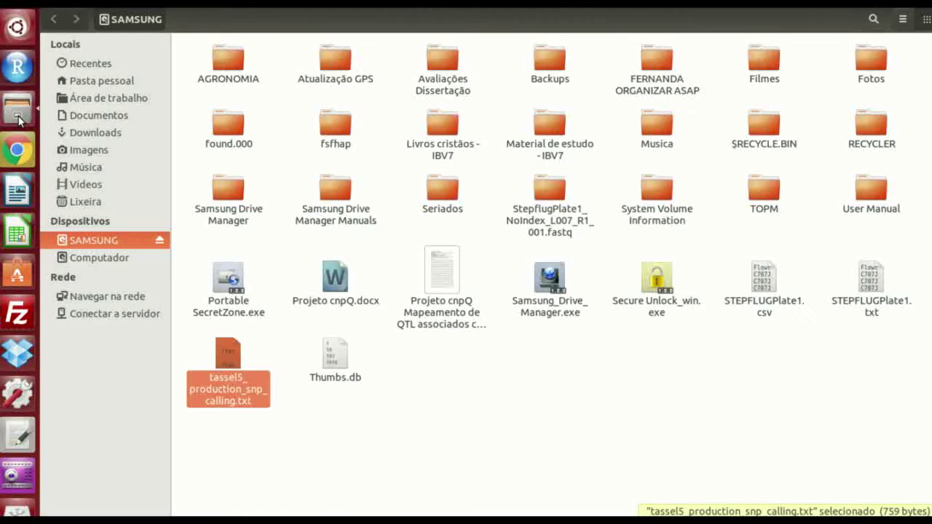
left_click(99, 116)
double_click(551, 136)
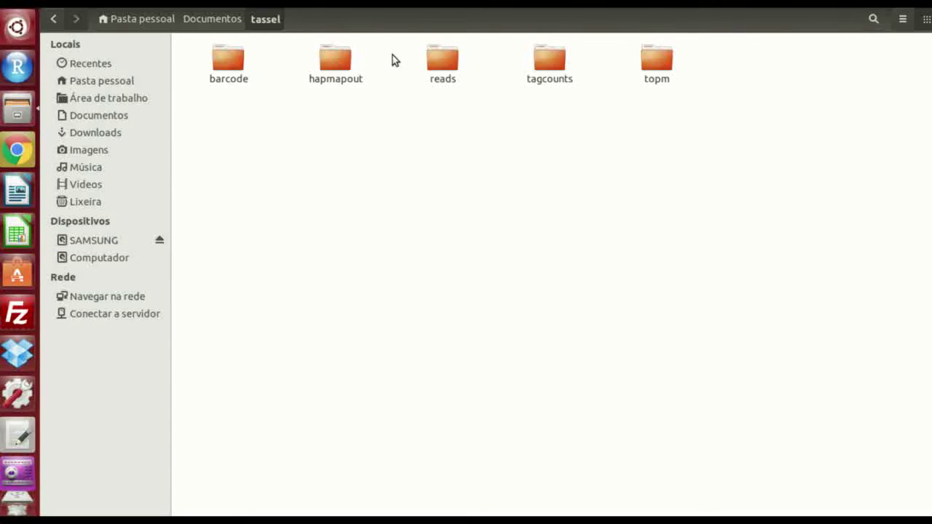
double_click(338, 63)
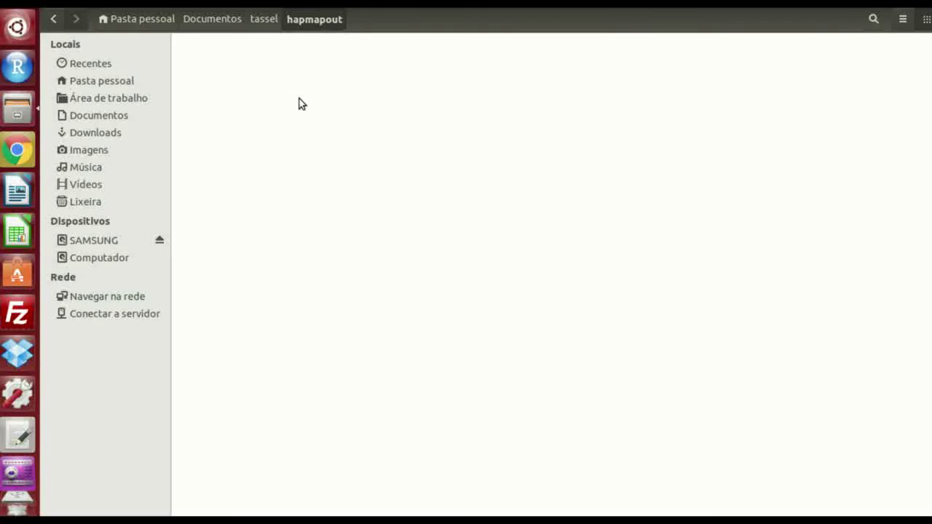
Step: Go back to Documentos and select the 94.3 MB productionv2_2_1.hmp.h5 file
left_click(56, 20)
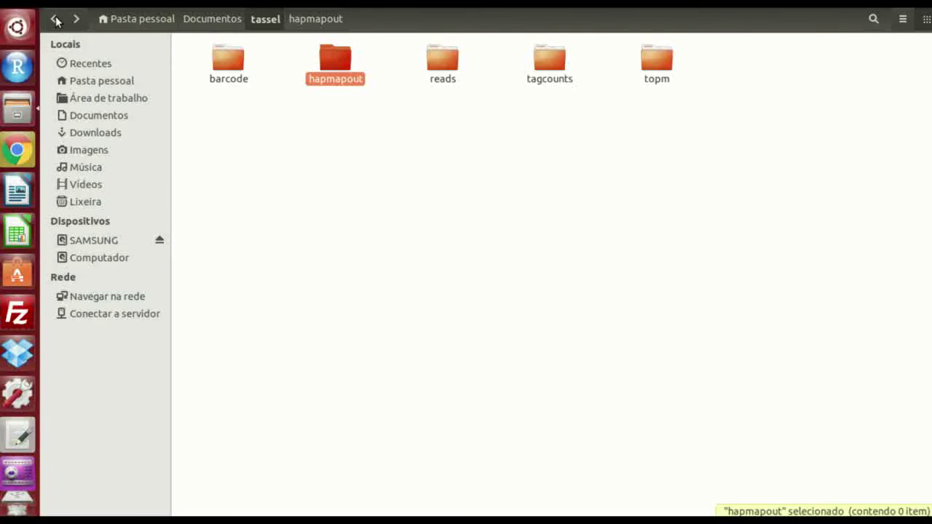
left_click(57, 21)
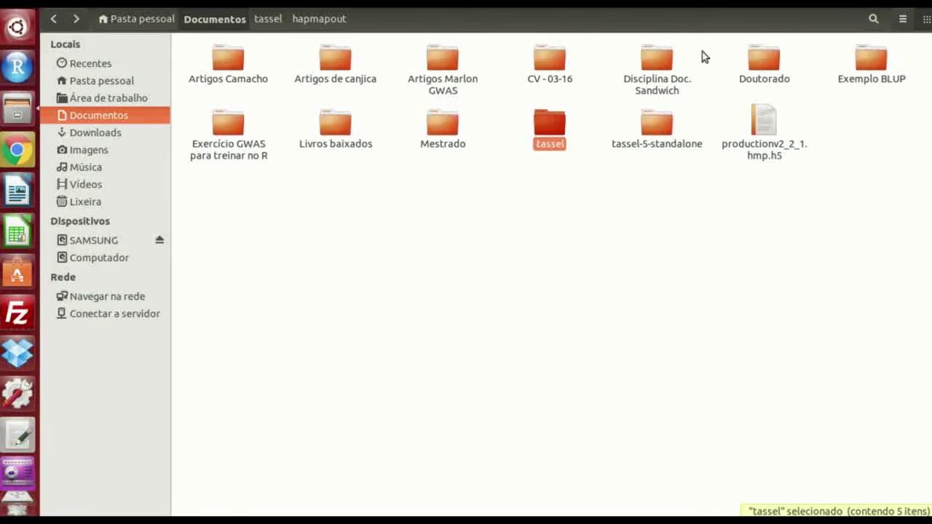
left_click(755, 121)
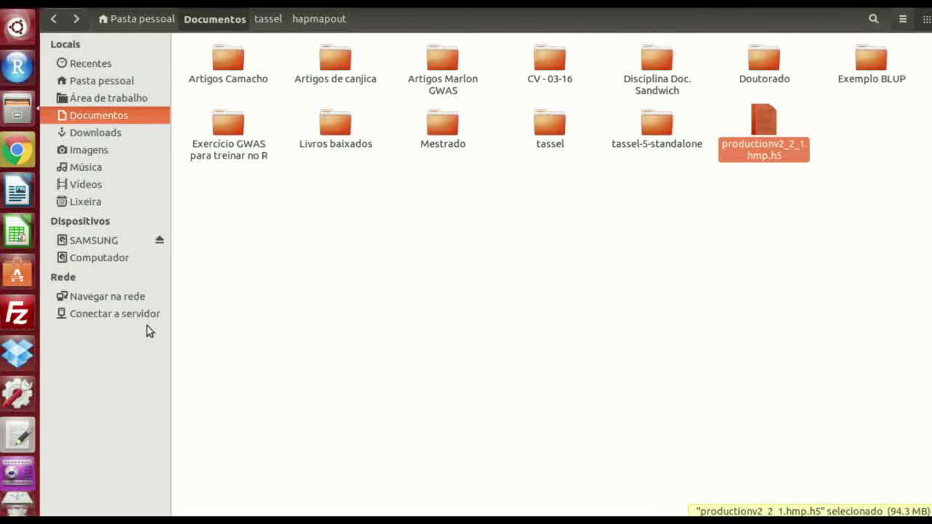
Step: In a new terminal, cd into Documentos and run ./tassel-5-standalone/start_tassel.pl
key("ctrl+alt+t")
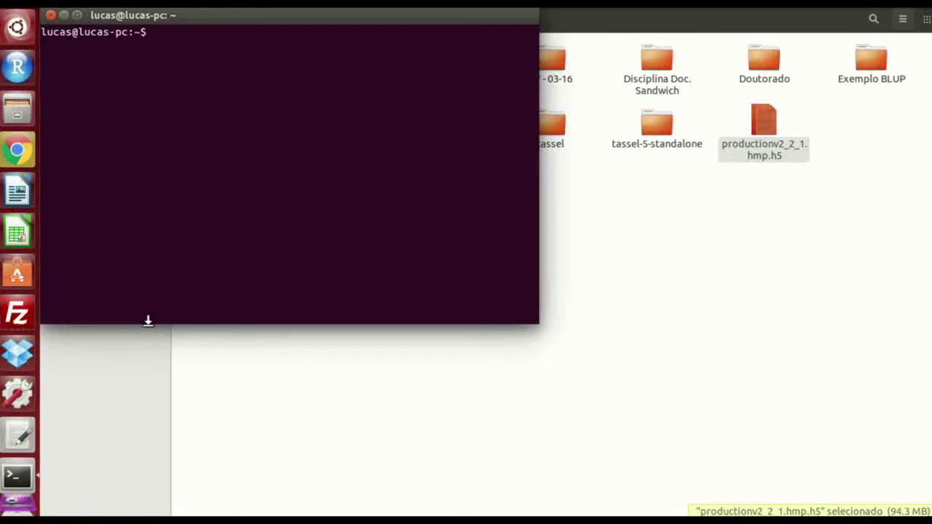
left_click_drag(342, 19, 453, 209)
type("cd Documentos")
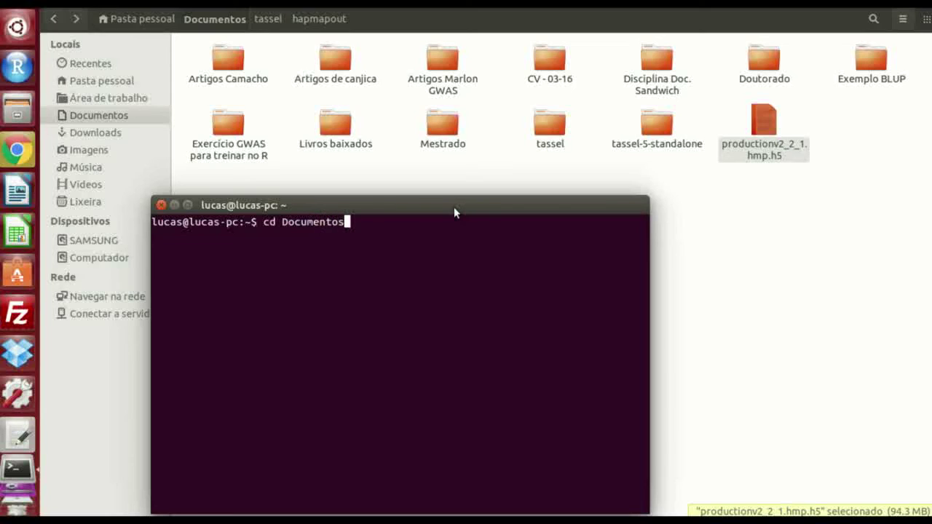
key("Return")
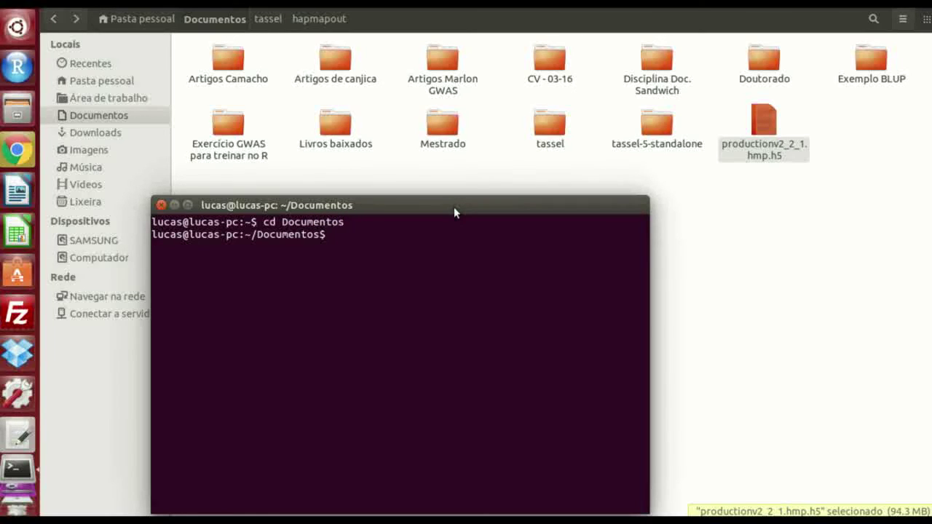
type("s")
key("BackSpace")
type(".")
type("tassel")
key("BackSpace")
key("BackSpace")
key("BackSpace")
key("BackSpace")
key("BackSpace")
key("BackSpace")
type("/tassel-5-standalone")
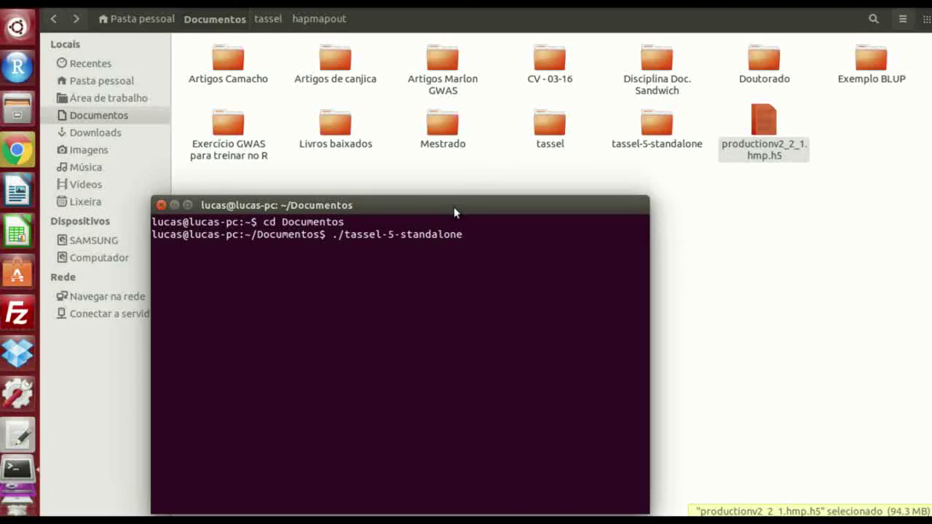
type("/start_tassel.pl")
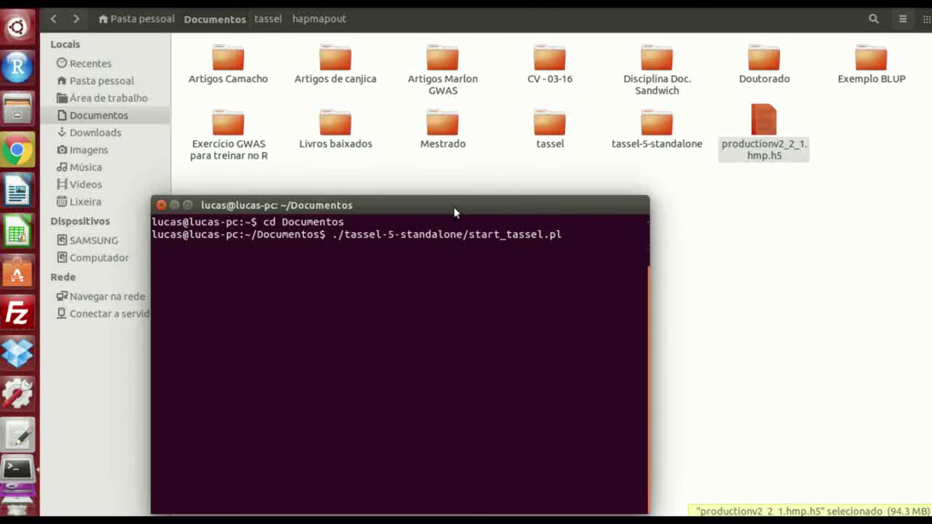
key("Return")
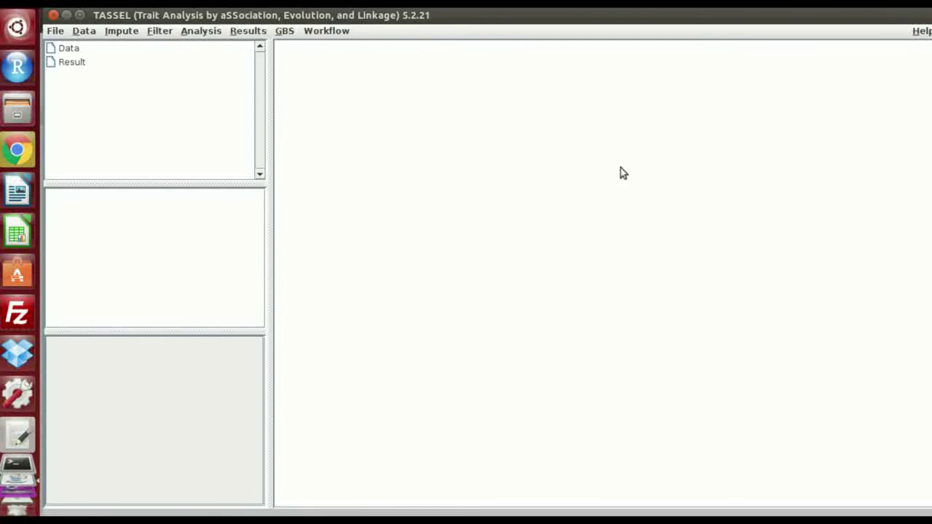
Step: Load productionv2_2_1.hmp.h5 via Data > Load as HDF5, giving 96 taxa and 955,690 sites
left_click(84, 30)
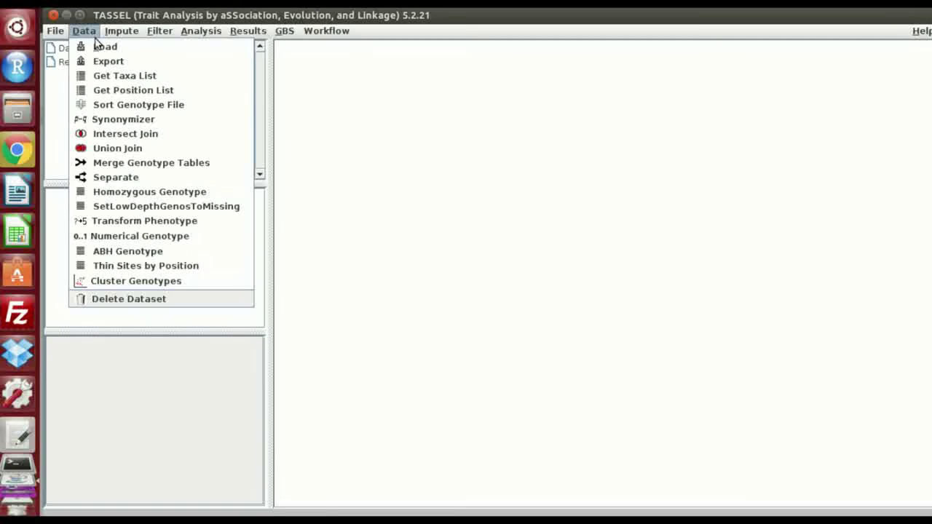
left_click(101, 46)
left_click(412, 190)
left_click(463, 409)
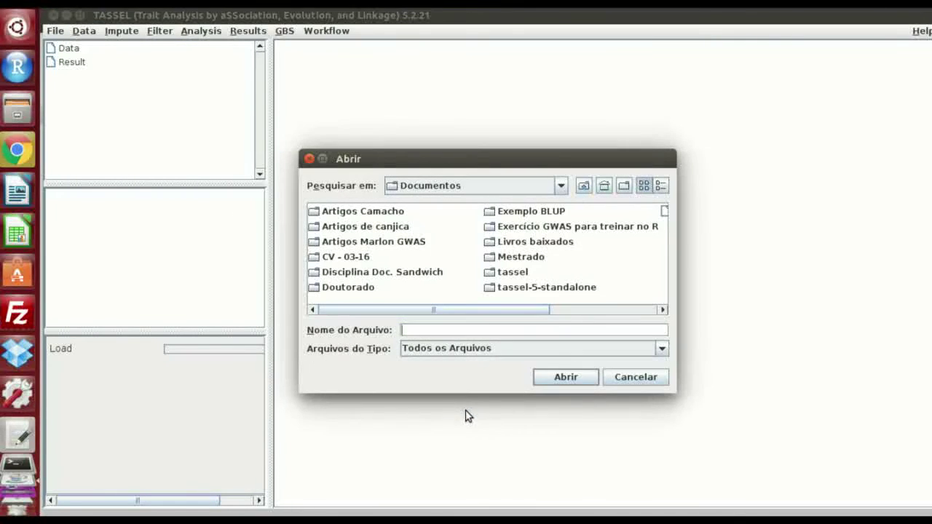
left_click_drag(494, 309, 586, 306)
left_click(631, 217)
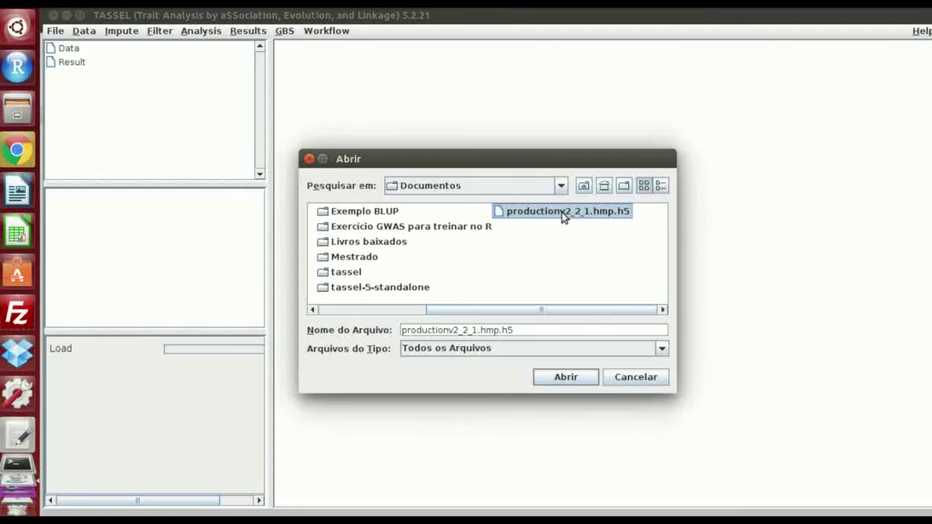
left_click(565, 378)
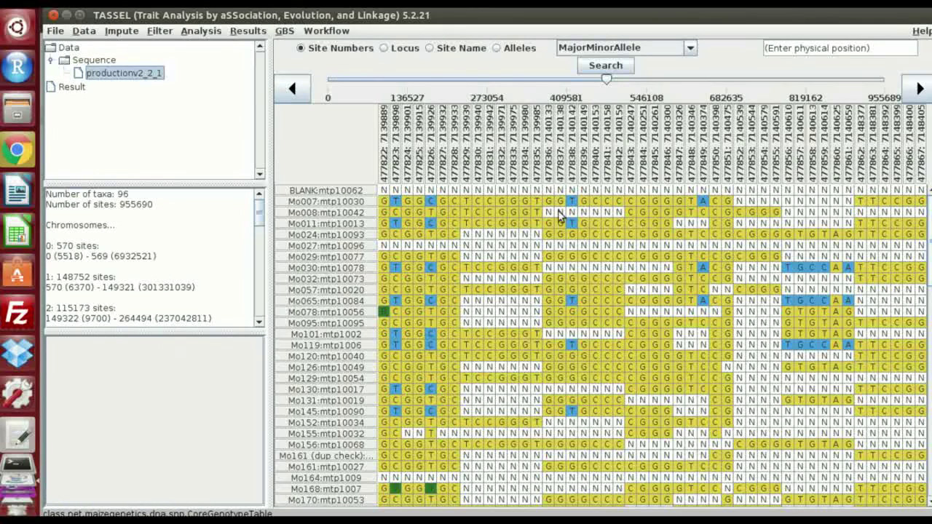
scroll(563, 224, "down", 5)
scroll(466, 258, "up", 5)
scroll(346, 205, "down", 10)
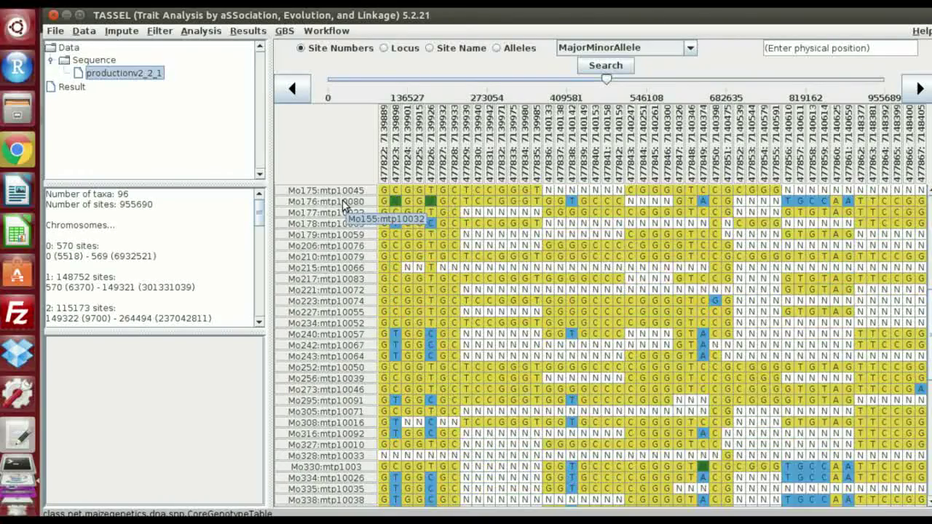
scroll(346, 208, "down", 8)
scroll(346, 207, "up", 12)
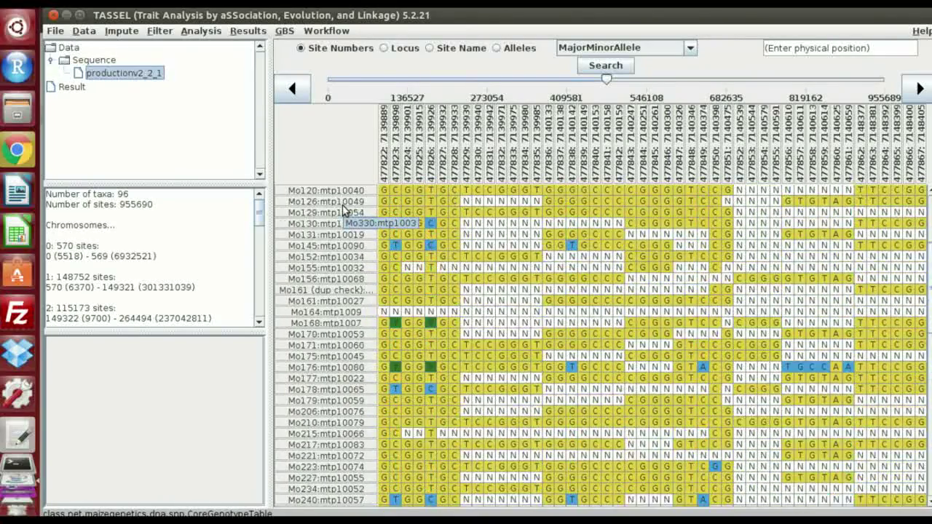
scroll(346, 209, "up", 5)
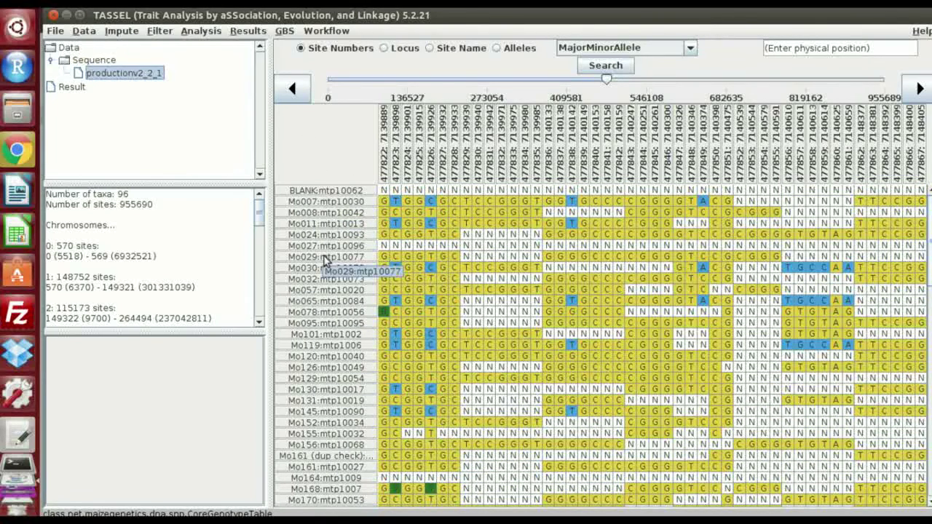
scroll(408, 146, "down", 5)
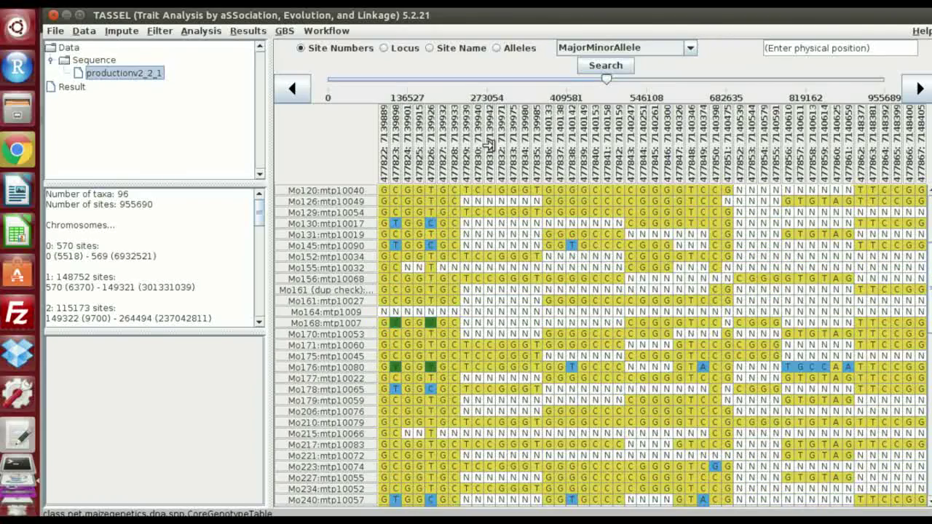
scroll(697, 162, "down", 9)
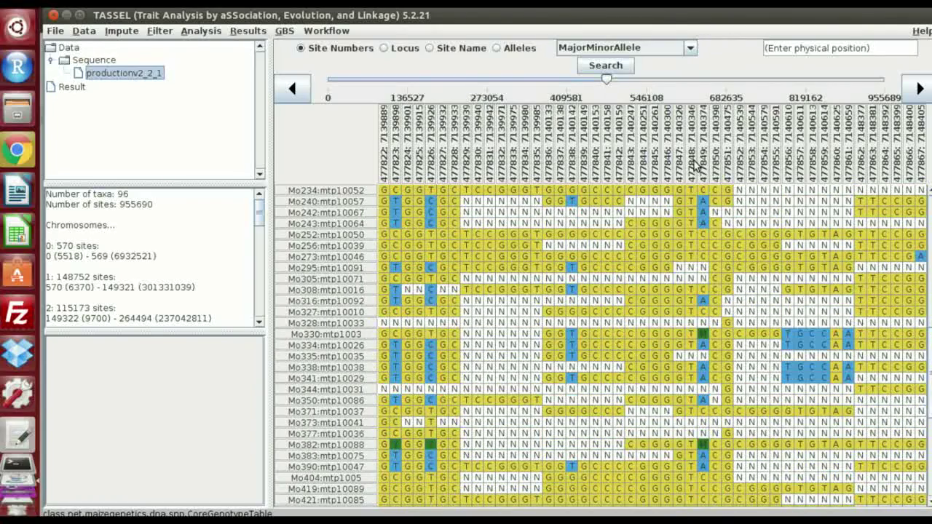
scroll(678, 254, "down", 6)
scroll(459, 275, "up", 10)
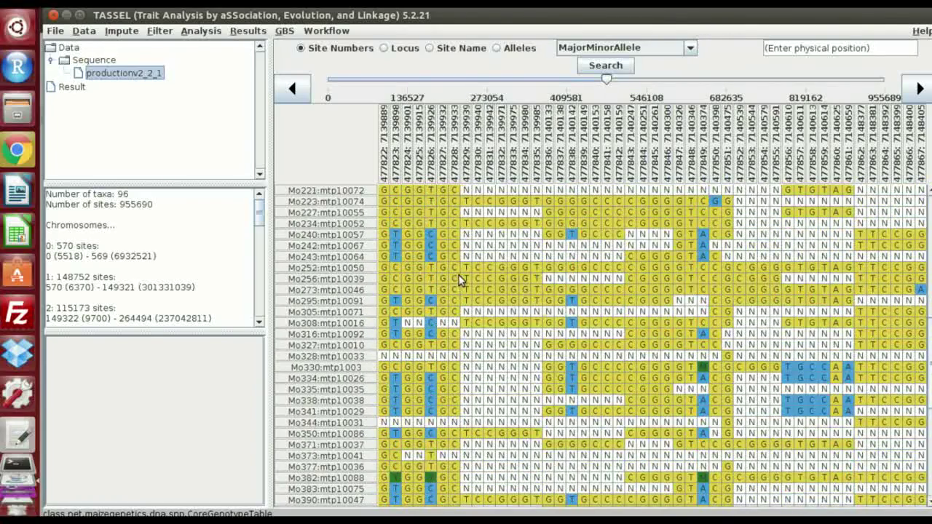
scroll(466, 277, "up", 9)
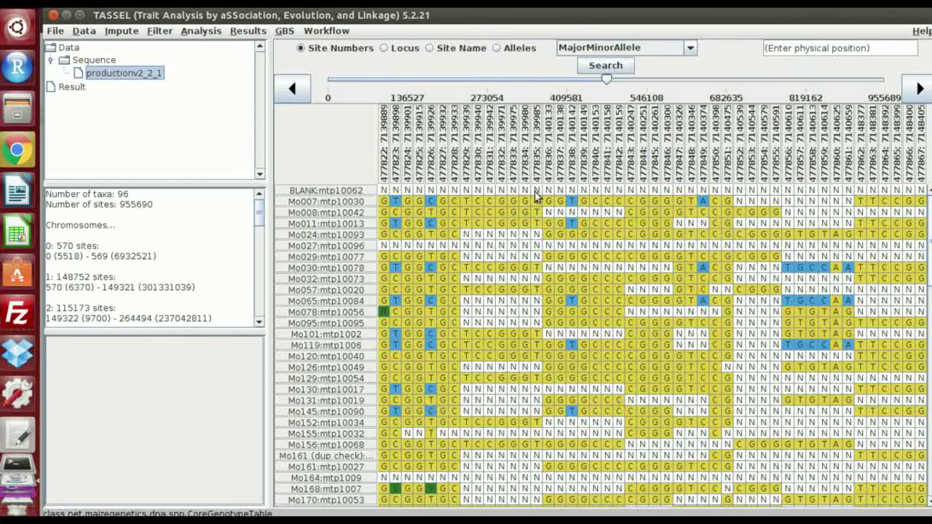
left_click(99, 197)
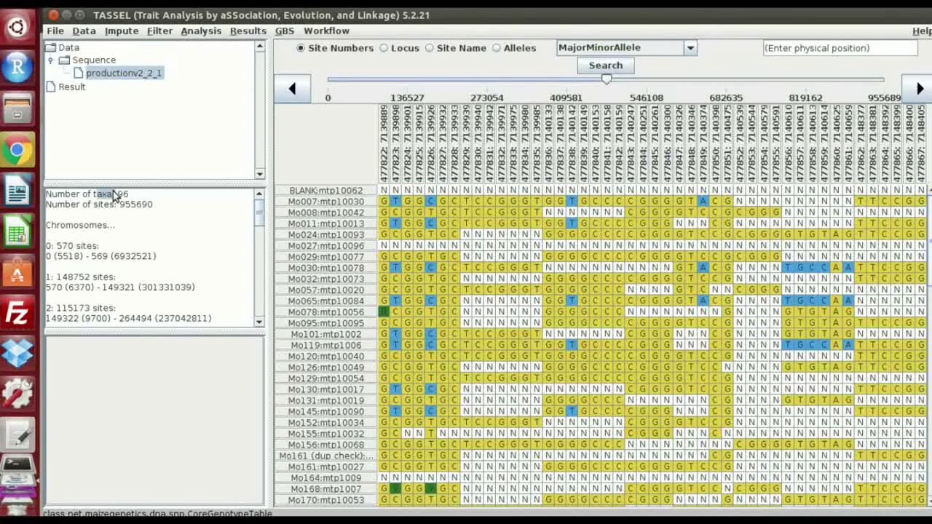
left_click_drag(83, 196, 112, 195)
left_click(102, 202)
double_click(122, 194)
double_click(133, 204)
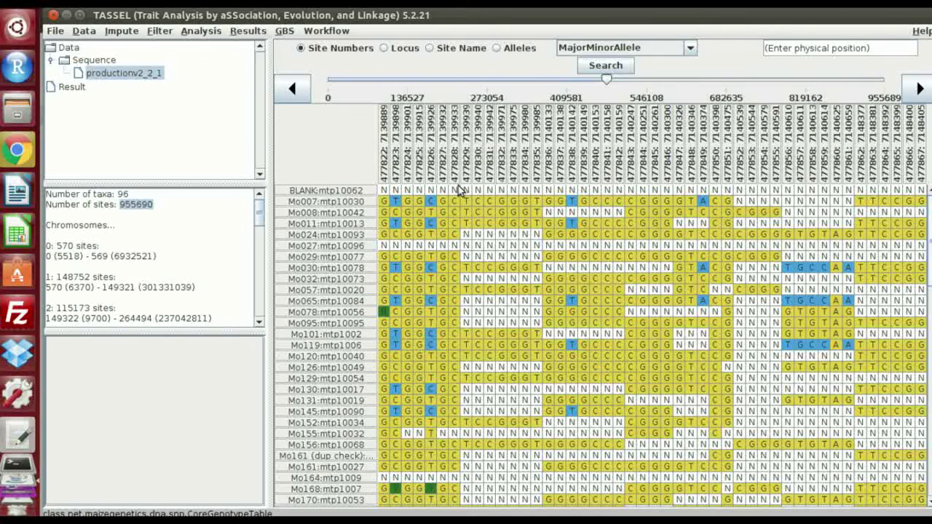
Step: Scroll the report past the per-chromosome site counts to the Nucleotide Codes list, marking A:A
left_click(149, 209)
scroll(158, 225, "down", 4)
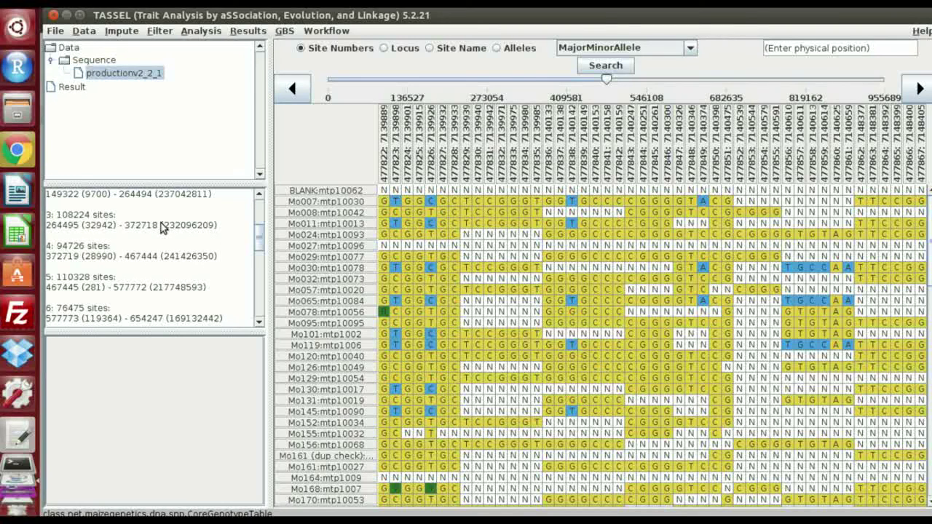
scroll(81, 255, "down", 7)
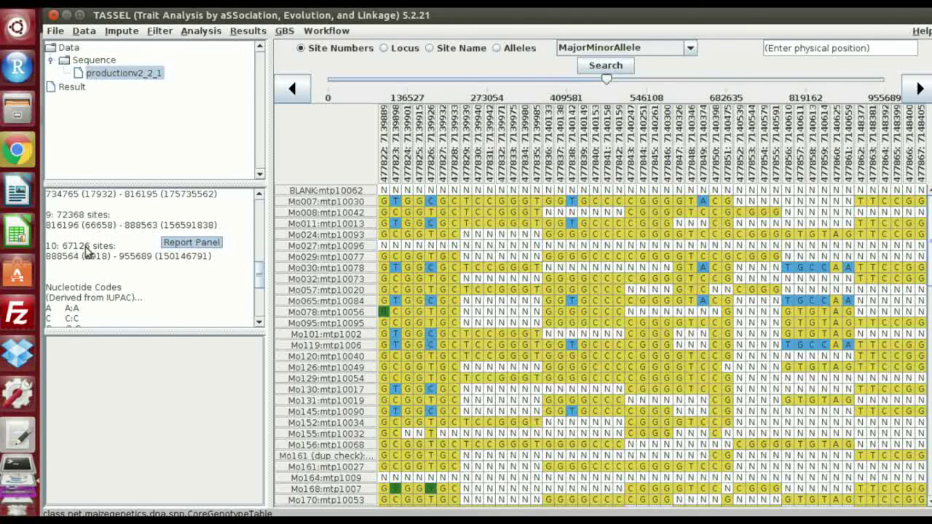
scroll(85, 252, "up", 2)
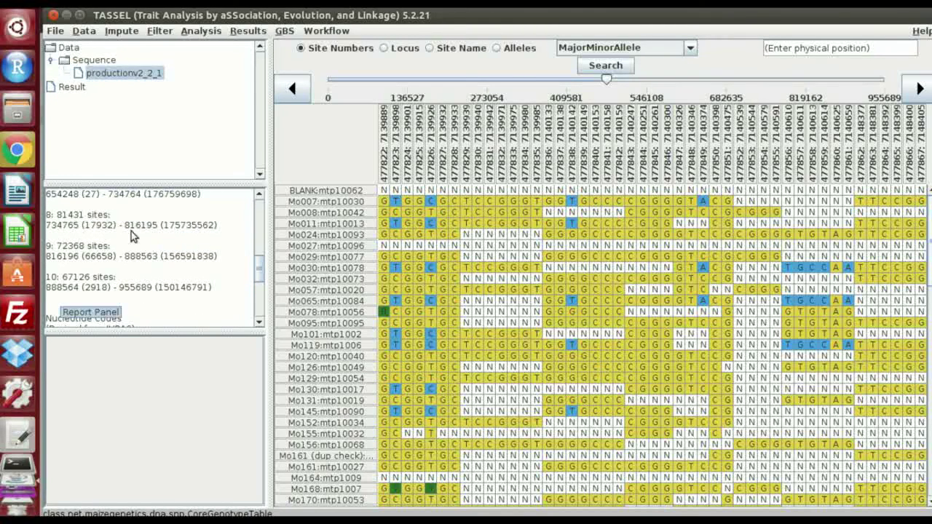
scroll(113, 264, "up", 1)
scroll(113, 263, "up", 1)
scroll(115, 263, "down", 4)
scroll(119, 263, "down", 3)
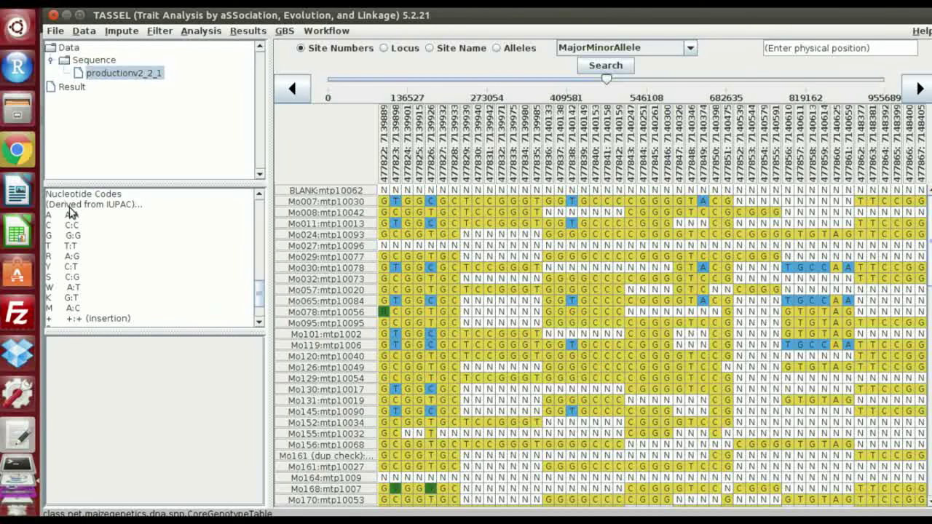
left_click_drag(47, 215, 86, 221)
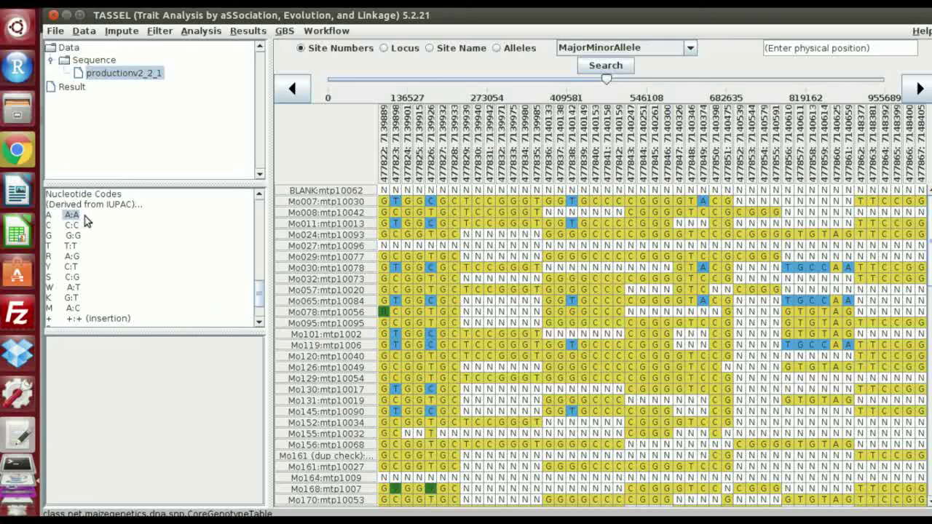
left_click(49, 286)
scroll(555, 286, "down", 2)
scroll(557, 281, "up", 2)
Step: Preview Heterozygous colouring, then switch the table back to MajorMinorAllele
left_click(691, 48)
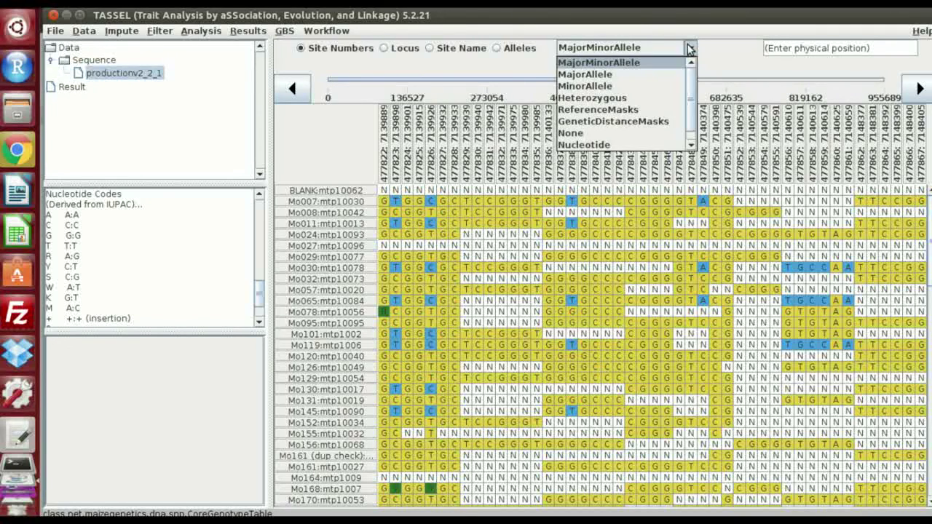
left_click(632, 102)
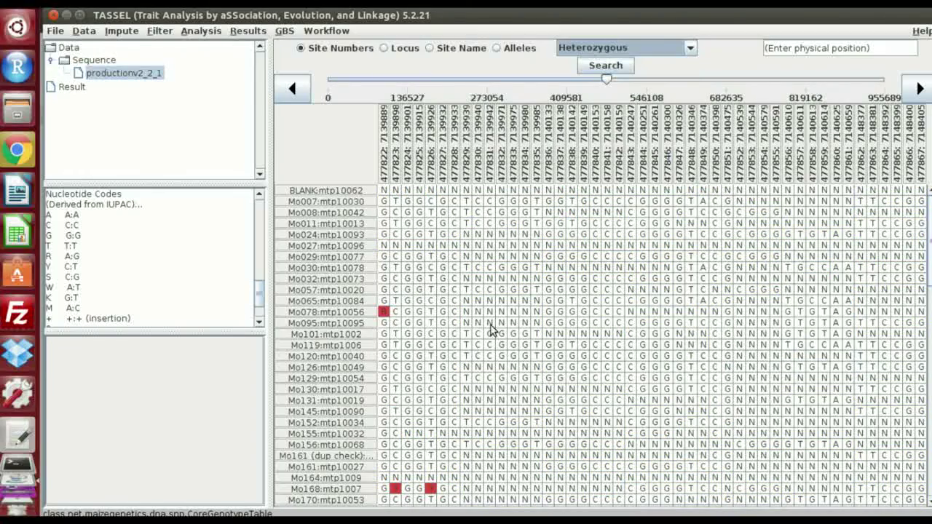
scroll(521, 321, "down", 6)
scroll(526, 309, "up", 5)
left_click(685, 47)
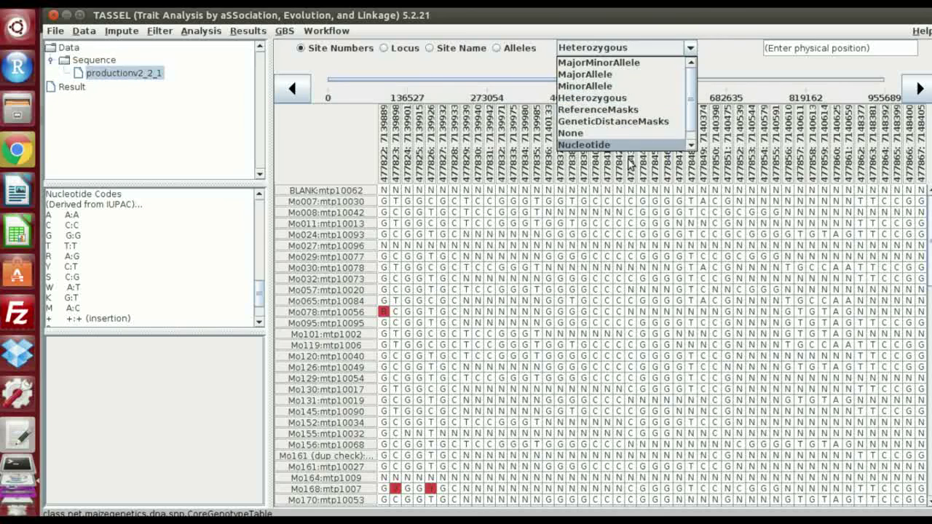
left_click(630, 64)
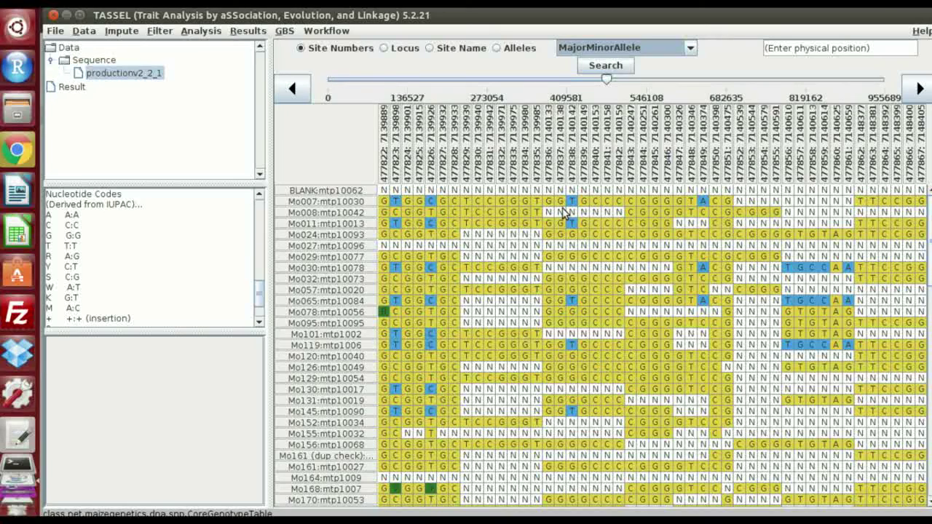
Step: Drag the position slider to show sites from 144635, then from 310635
scroll(641, 252, "down", 8)
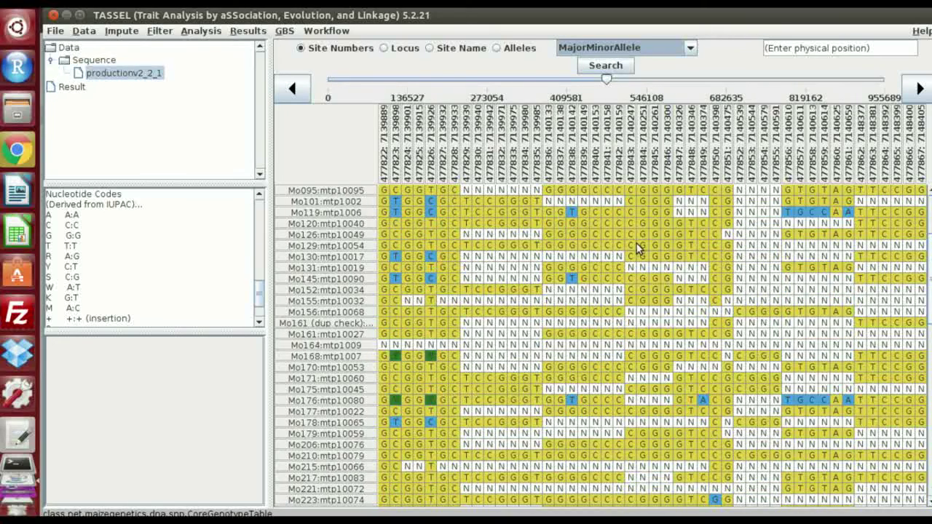
left_click_drag(606, 79, 414, 86)
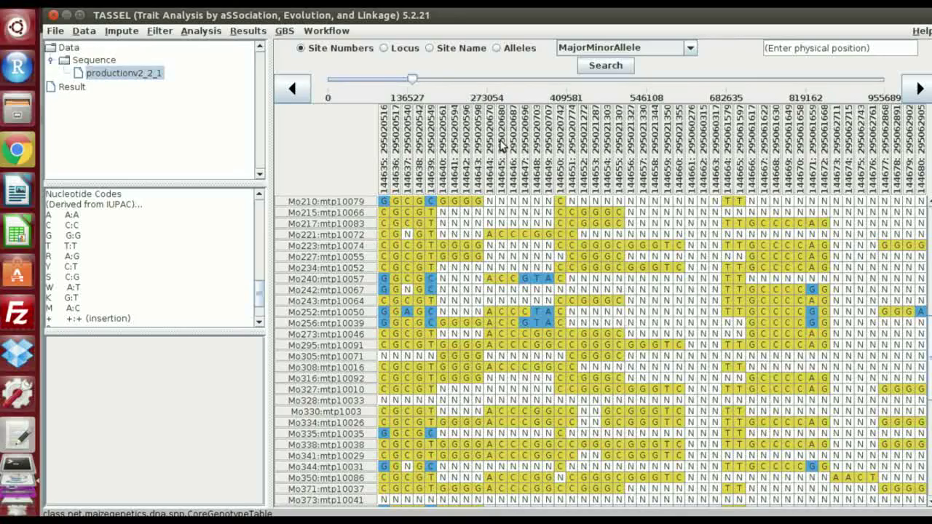
left_click_drag(414, 80, 512, 86)
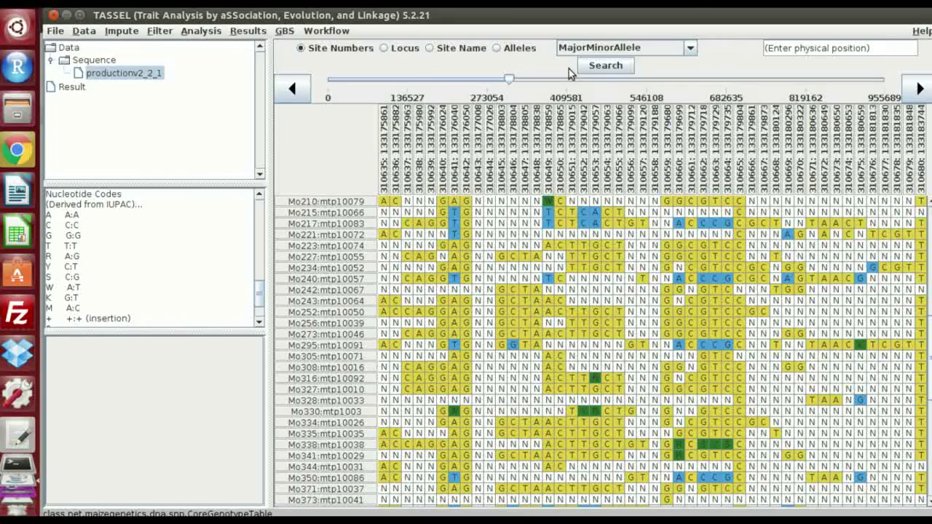